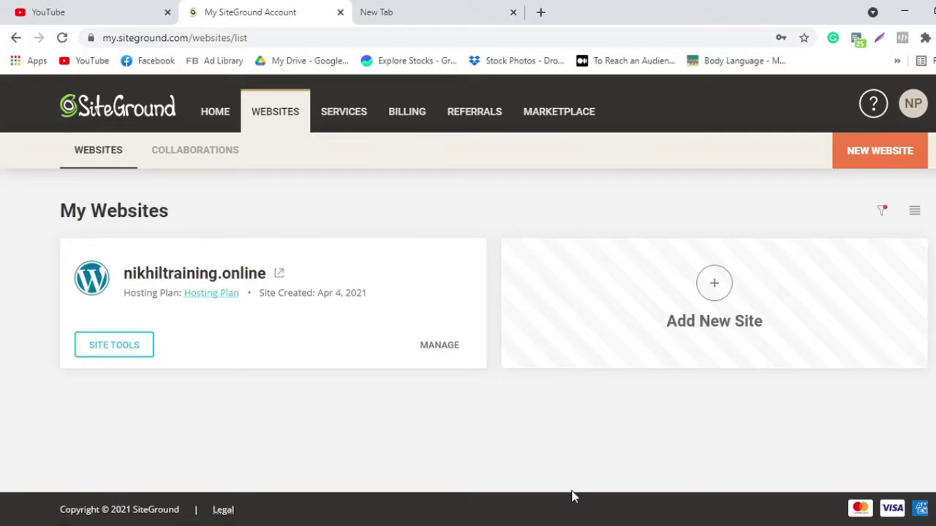
# Step: Open nikhiltraining.online in the empty browser tab and look through its front page down to the footer
pyautogui.click(414, 13)
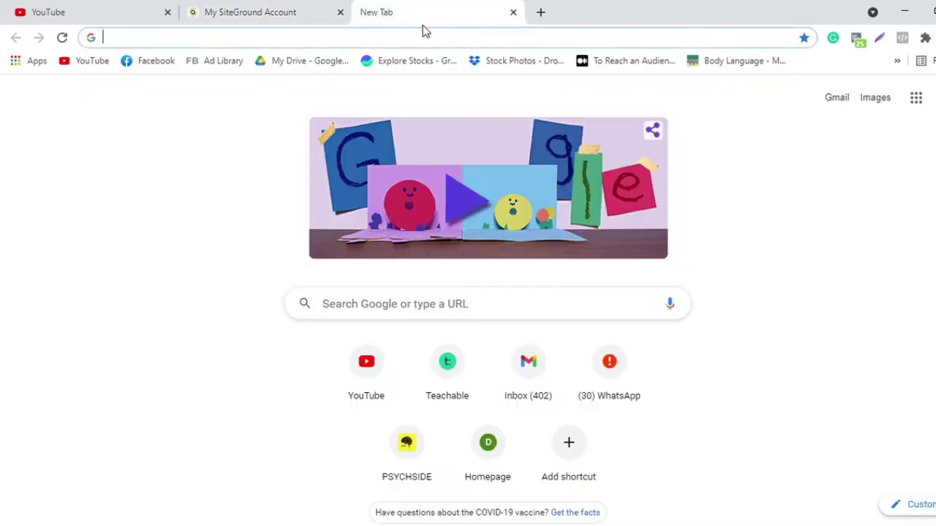
pyautogui.write('ni')
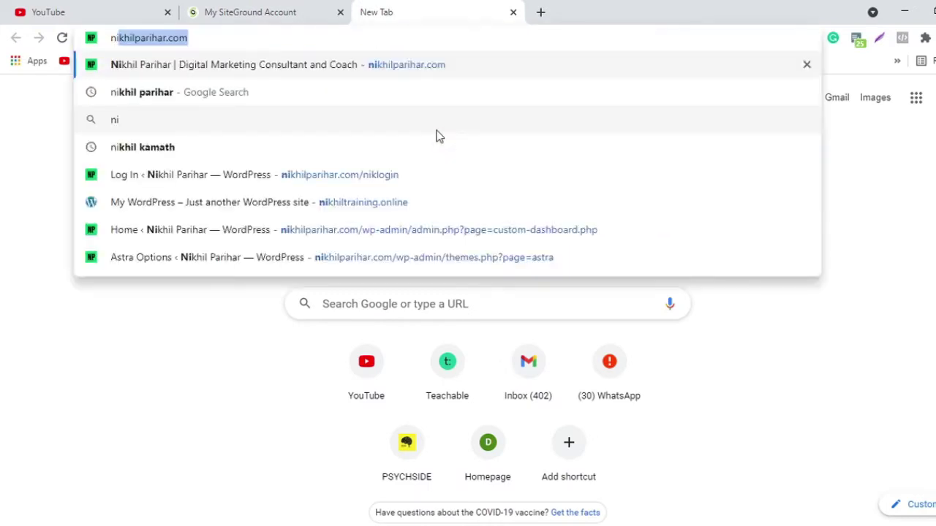
pyautogui.write('khiltraining')
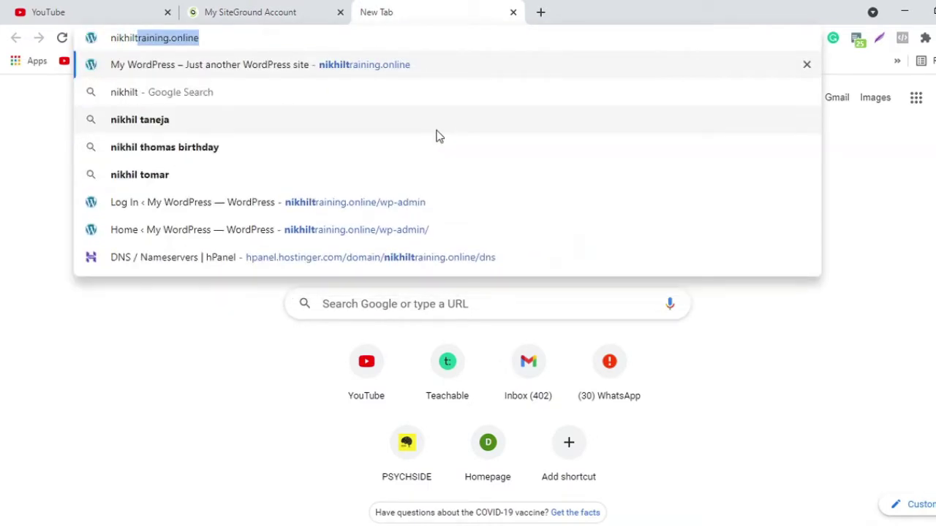
pyautogui.press('Return')
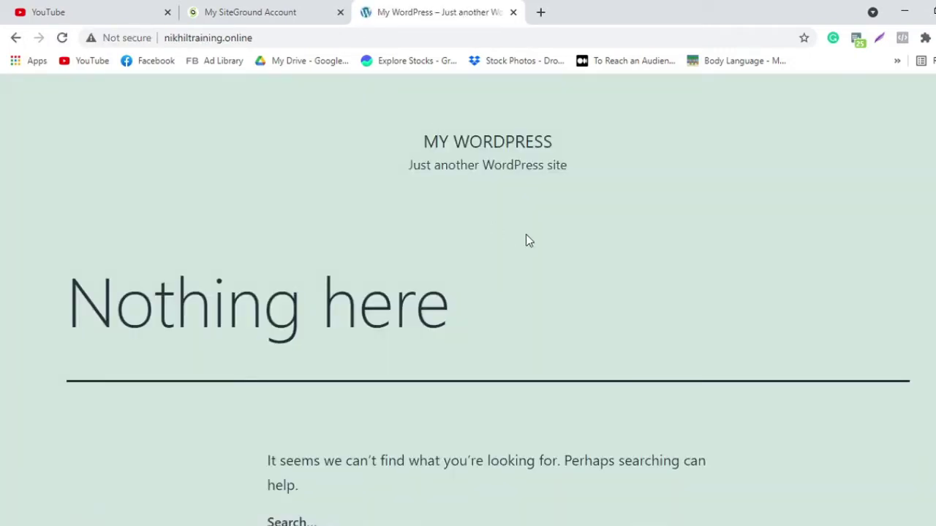
pyautogui.scroll(-10, 527, 235)
pyautogui.scroll(9, 528, 235)
pyautogui.scroll(1, 529, 240)
pyautogui.scroll(-6, 765, 255)
pyautogui.scroll(-1, 765, 256)
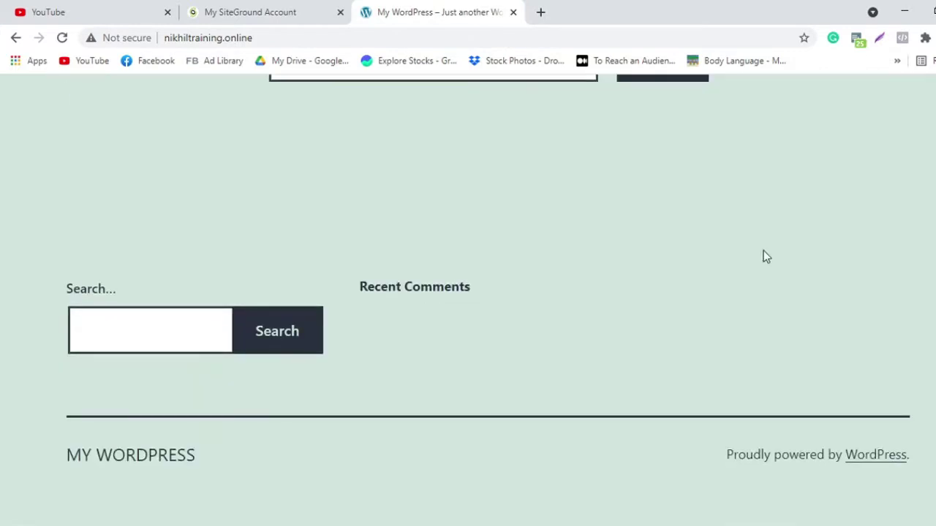
pyautogui.scroll(6, 765, 256)
pyautogui.scroll(1, 766, 257)
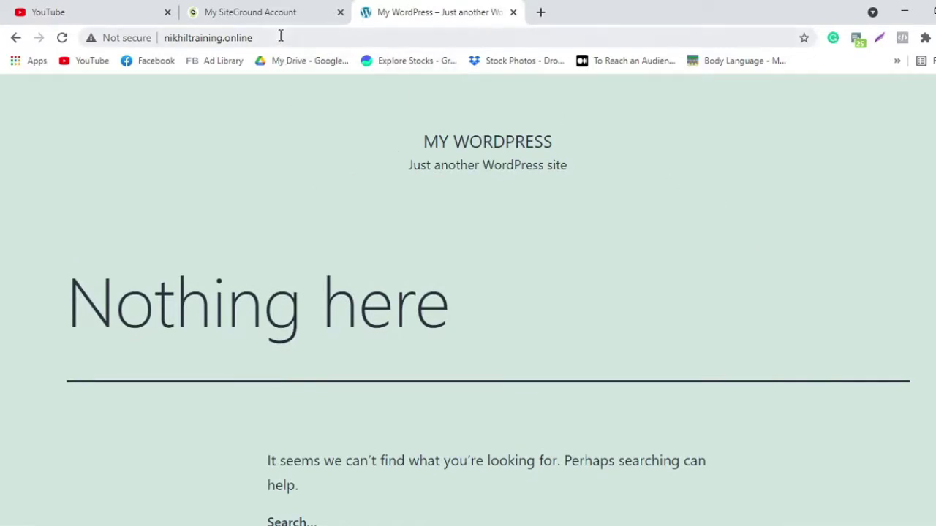
# Step: Open the site's WordPress login page at nikhiltraining.online/wp-admin
pyautogui.click(320, 37)
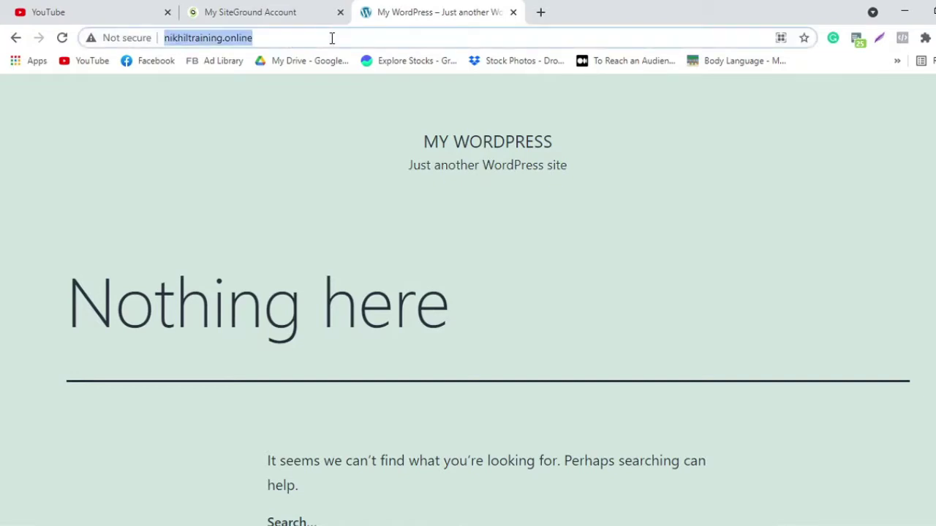
pyautogui.click(332, 38)
pyautogui.write('/')
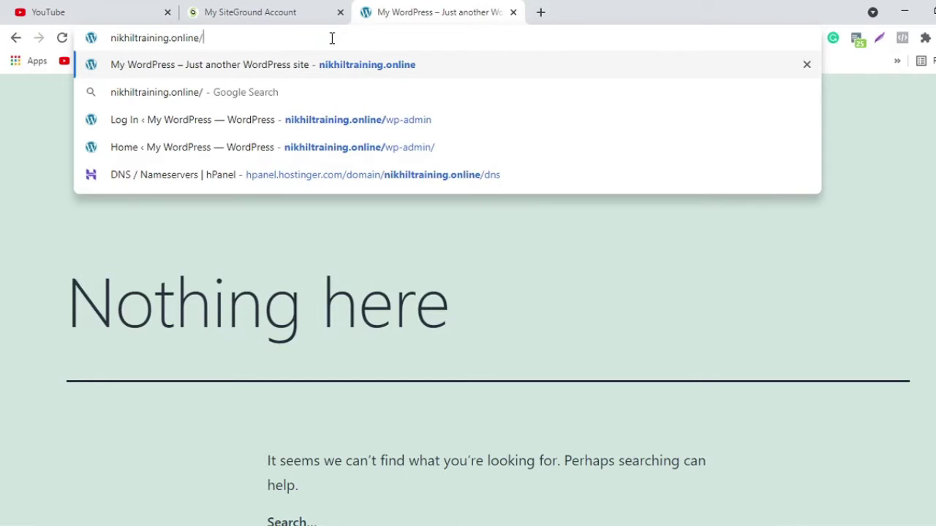
pyautogui.write('wp-adm')
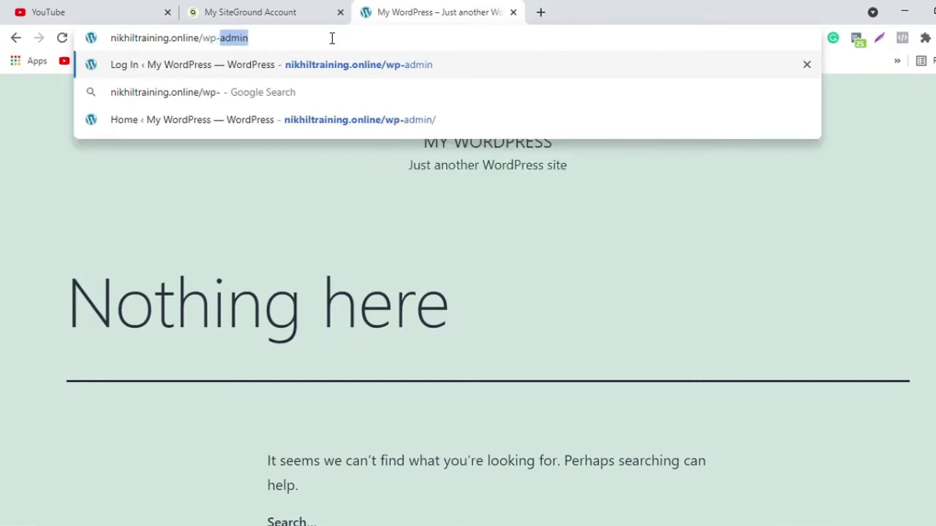
pyautogui.write('in')
pyautogui.press('Return')
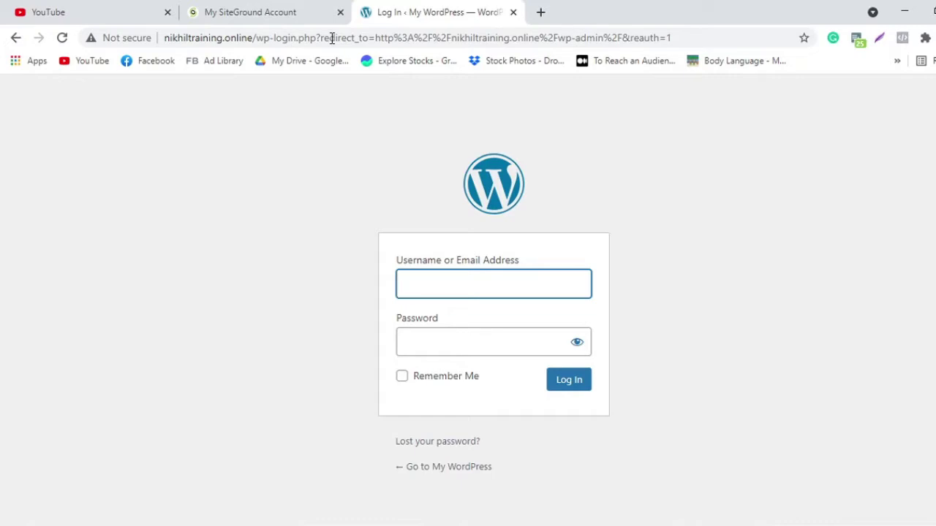
# Step: Enter the WordPress admin dashboard of nikhiltraining.online through SiteGround's Install & Manage WordPress tool and look over the dashboard
pyautogui.click(280, 7)
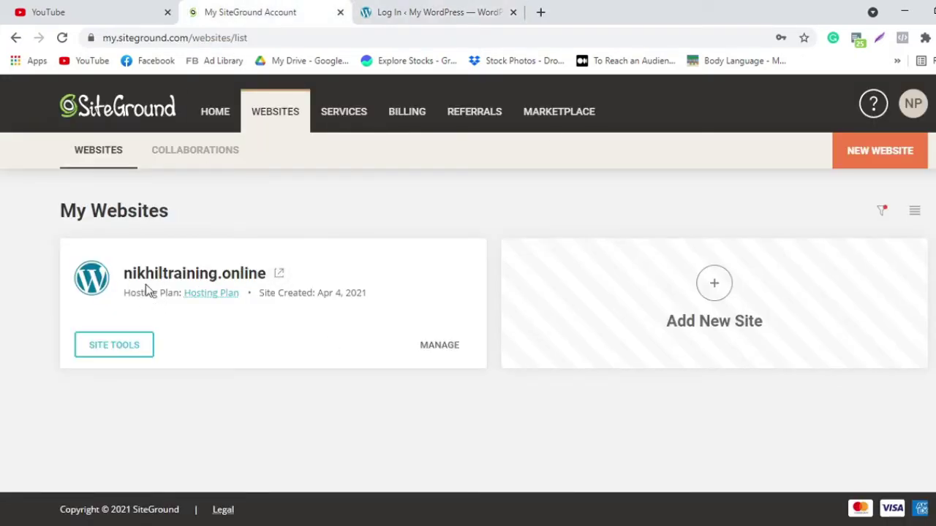
pyautogui.click(119, 356)
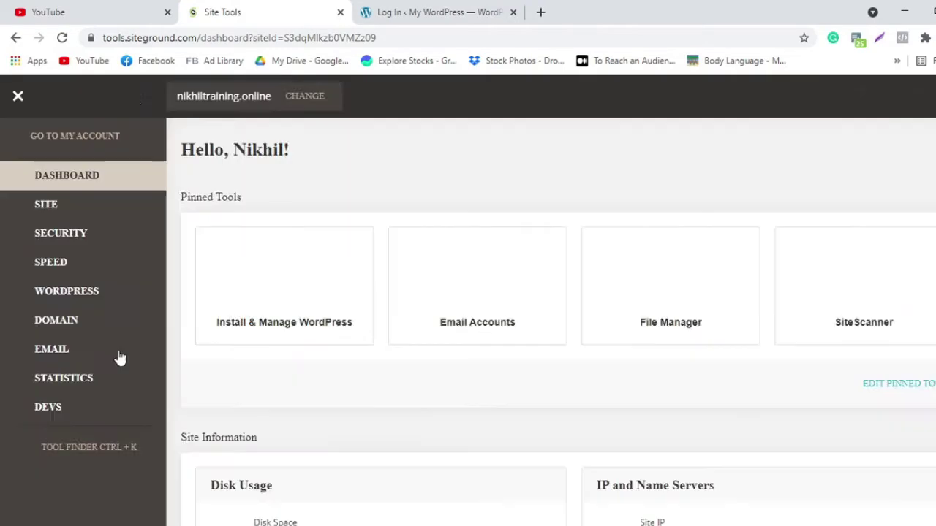
pyautogui.click(71, 296)
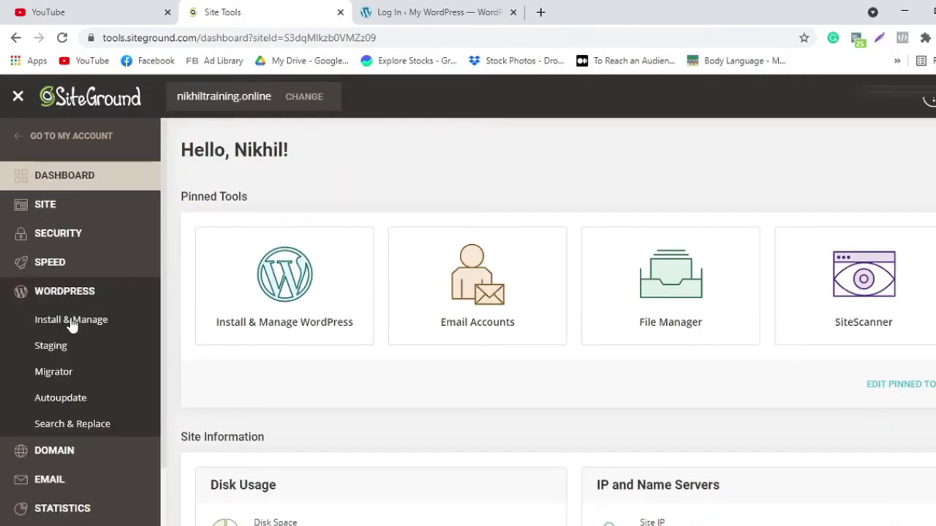
pyautogui.click(63, 323)
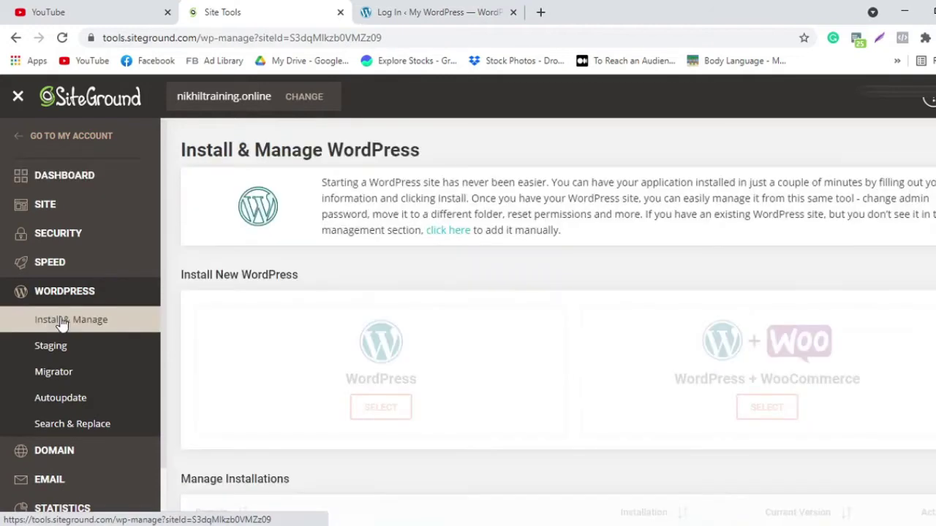
pyautogui.scroll(-1, 772, 330)
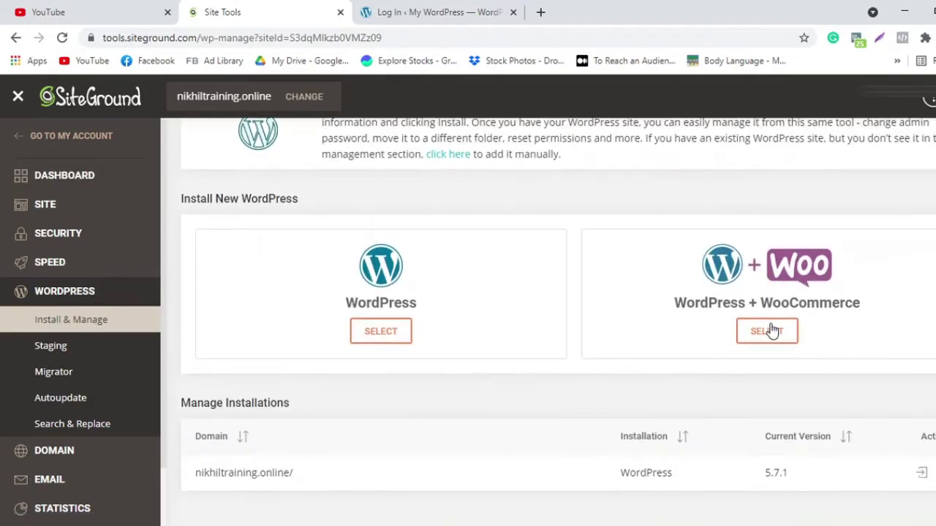
pyautogui.click(924, 477)
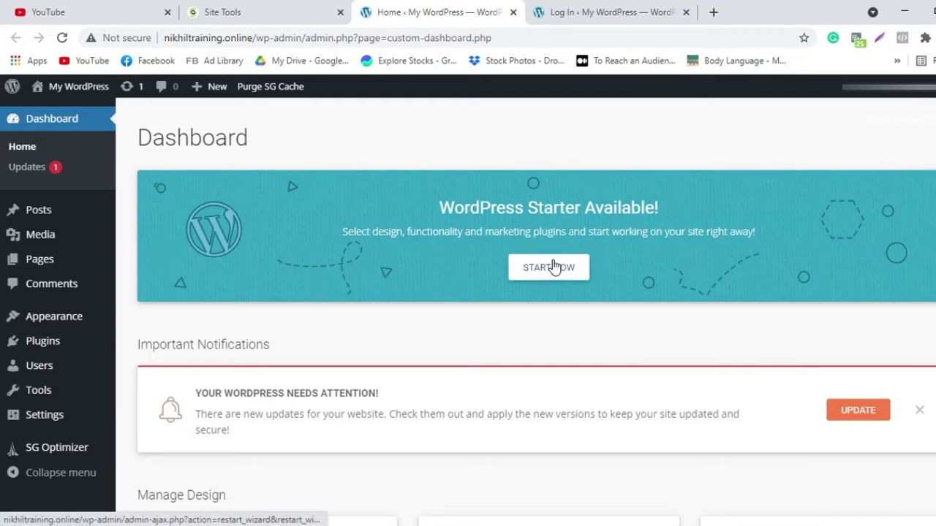
pyautogui.scroll(-6, 415, 276)
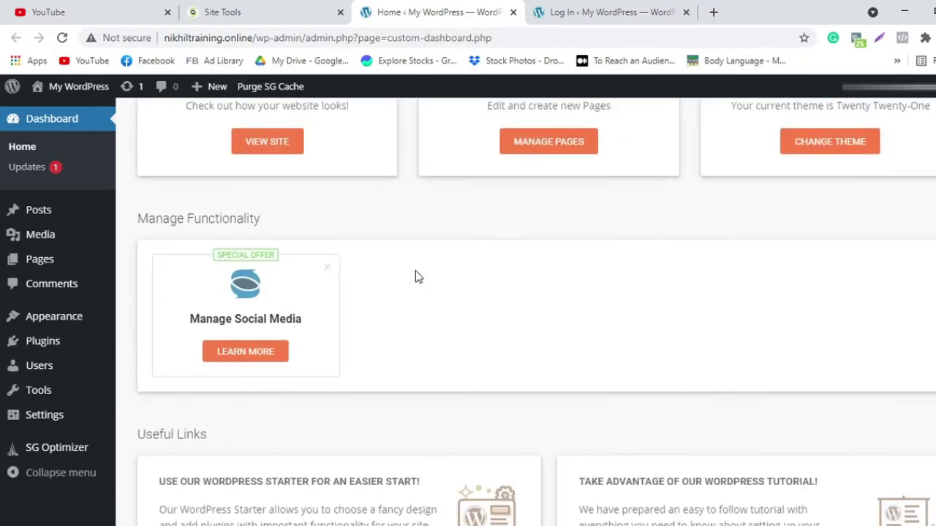
pyautogui.scroll(6, 416, 276)
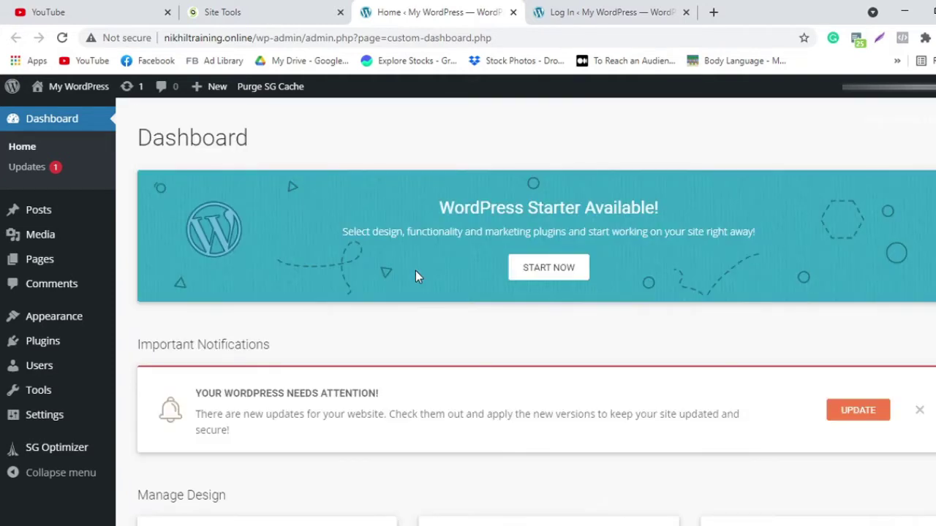
pyautogui.click(595, 11)
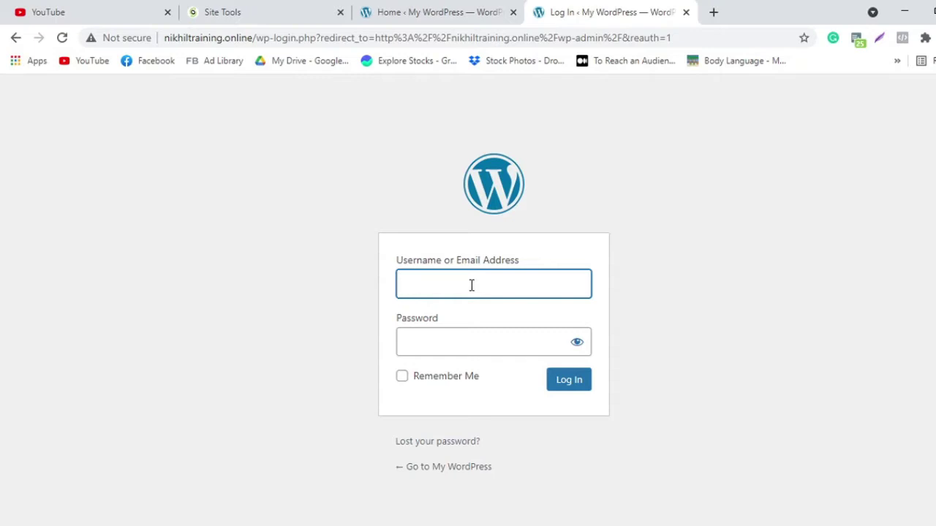
pyautogui.click(454, 9)
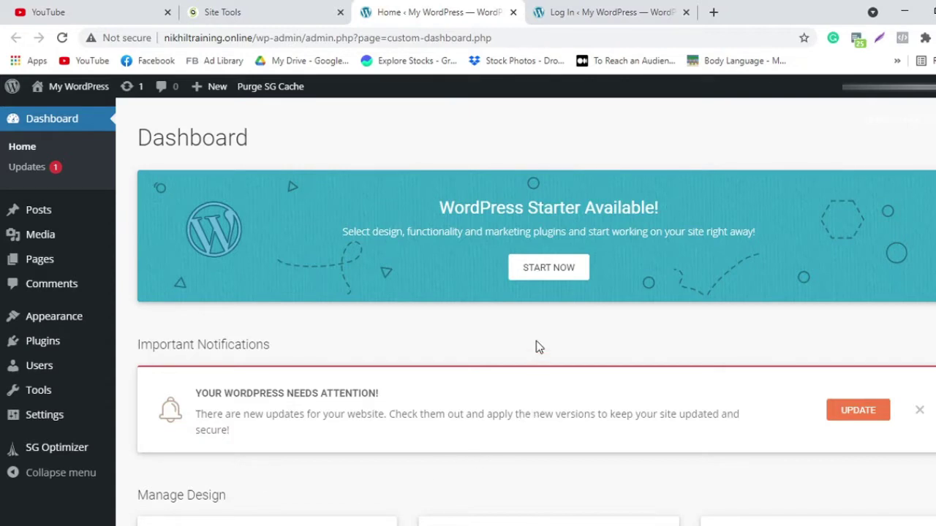
pyautogui.click(263, 10)
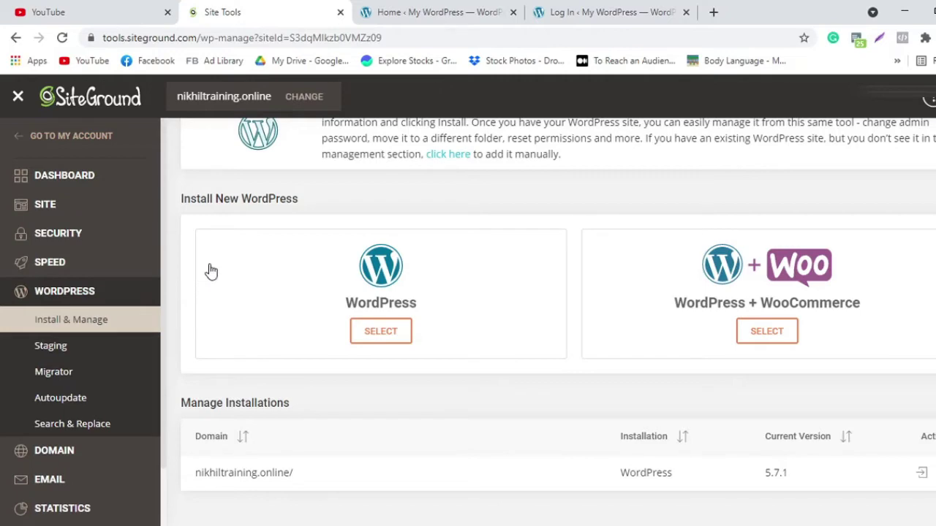
pyautogui.click(438, 11)
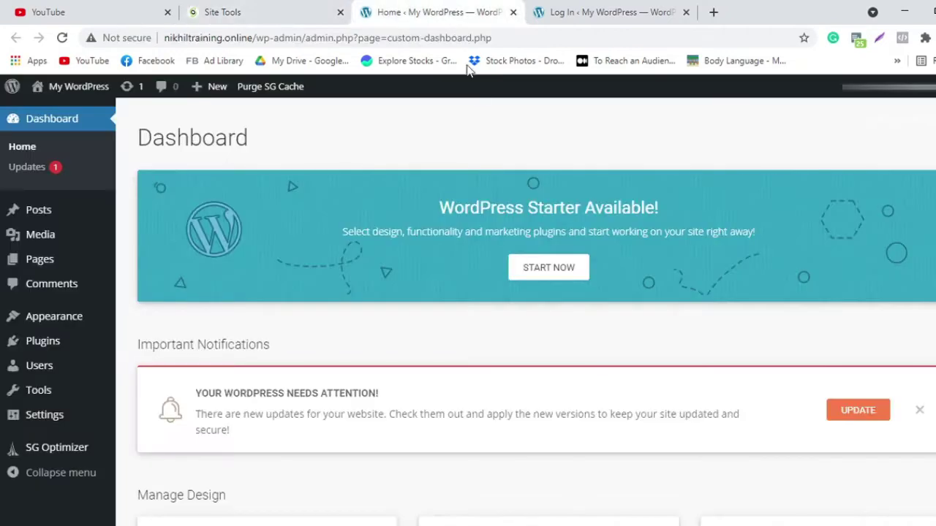
pyautogui.click(584, 7)
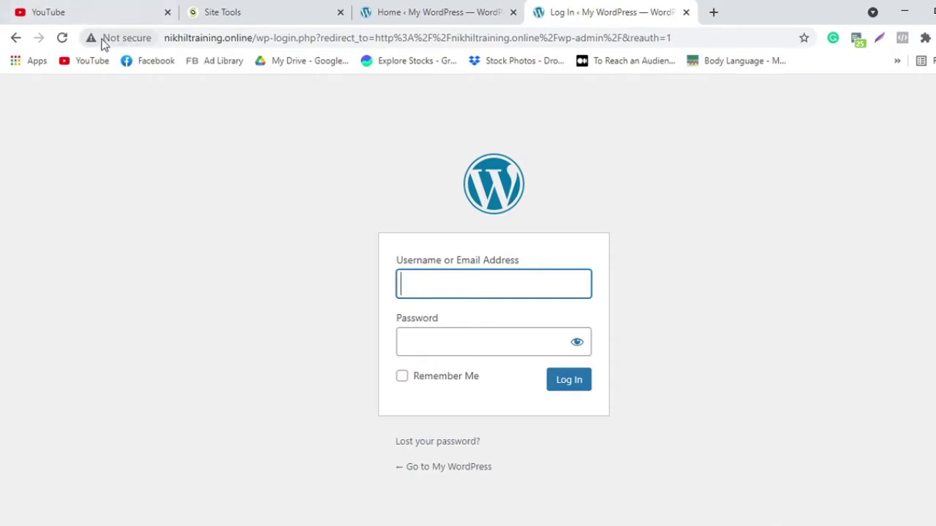
# Step: Open SiteGround's SSL Manager and choose Let's Encrypt Wildcard as the SSL for nikhiltraining.online
pyautogui.click(222, 12)
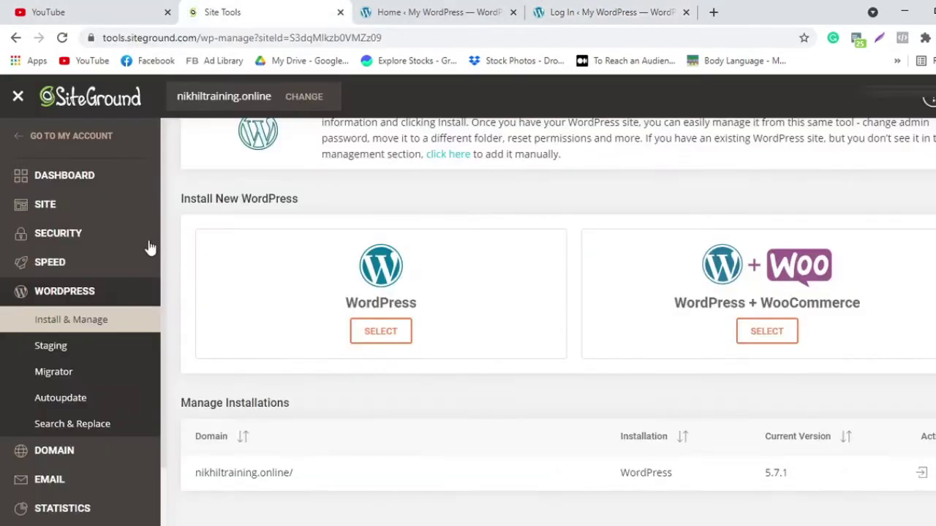
pyautogui.click(92, 246)
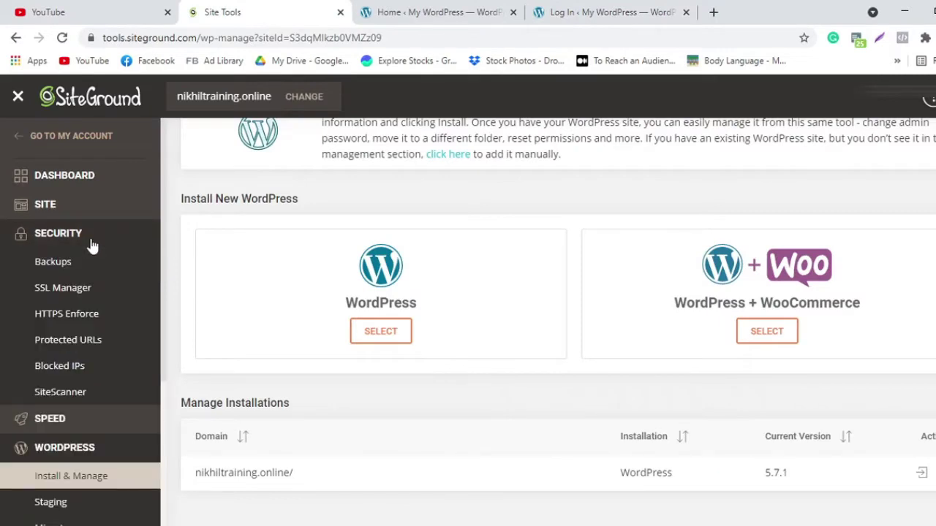
pyautogui.click(51, 293)
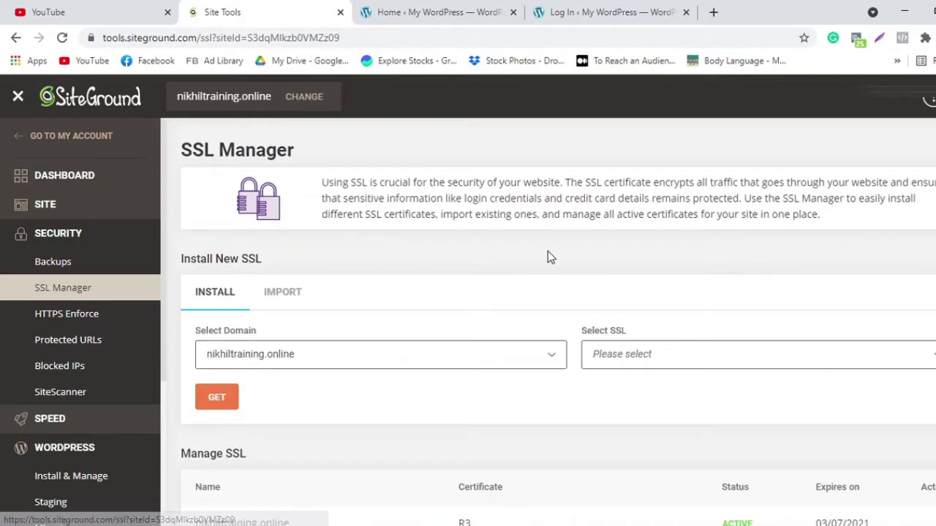
pyautogui.scroll(-1, 439, 277)
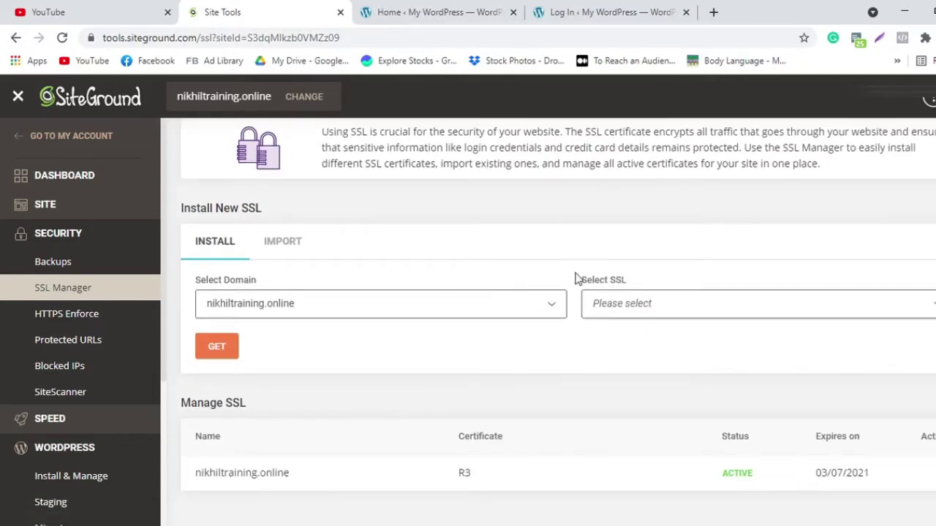
pyautogui.click(648, 317)
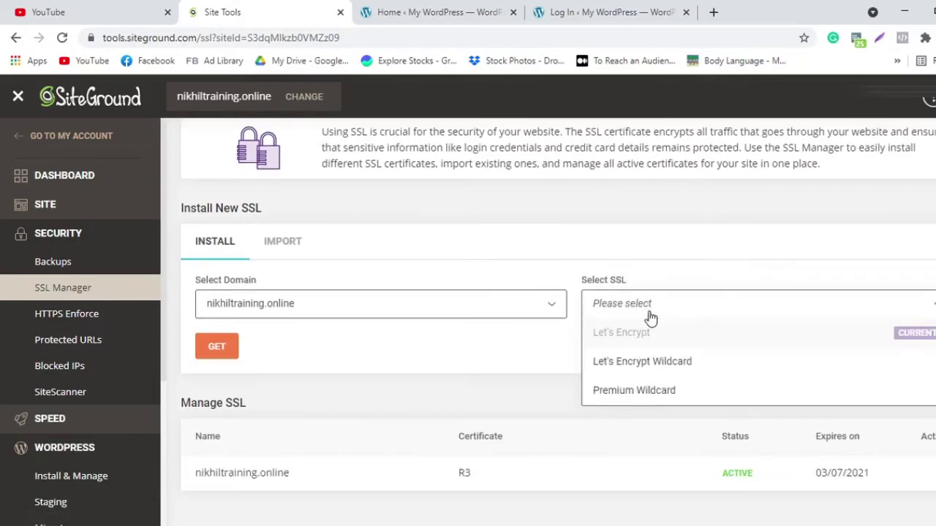
pyautogui.click(633, 369)
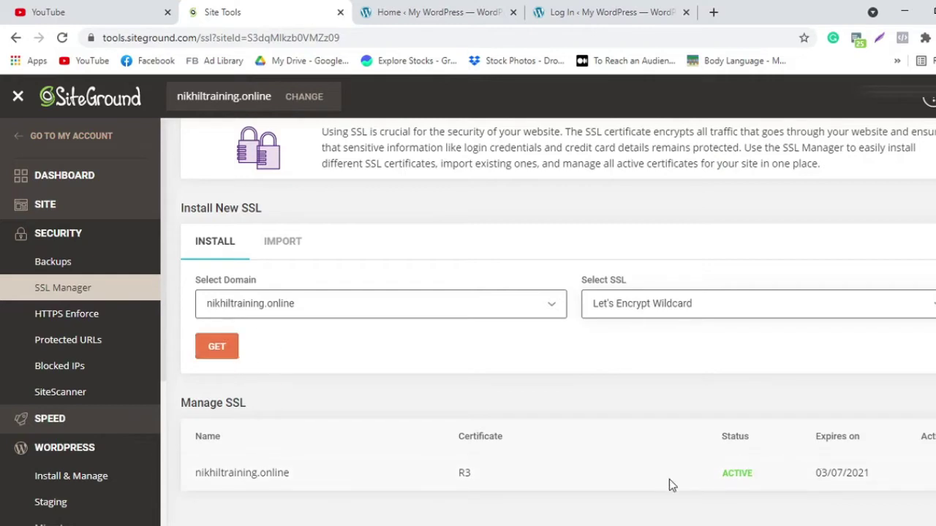
# Step: Open the Cloudflare CDN page among SiteGround's speed tools for nikhiltraining.online
pyautogui.click(434, 11)
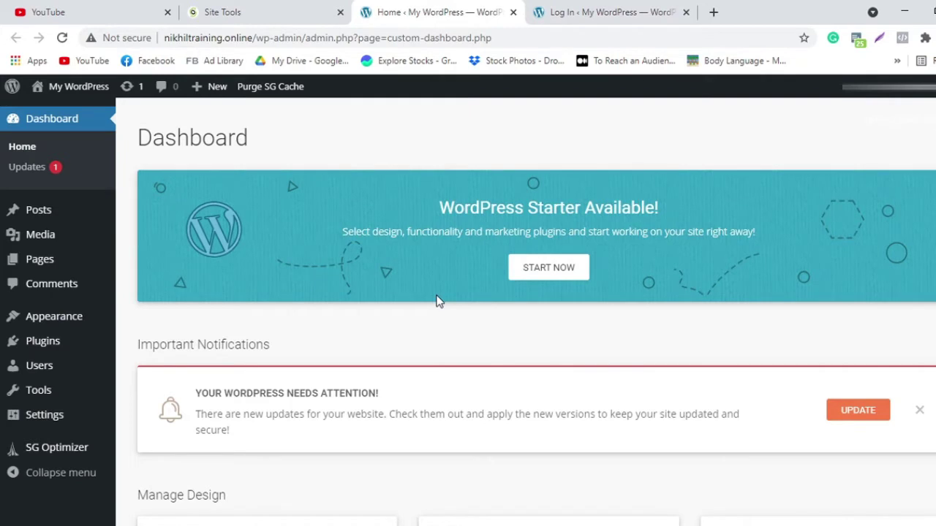
pyautogui.click(294, 12)
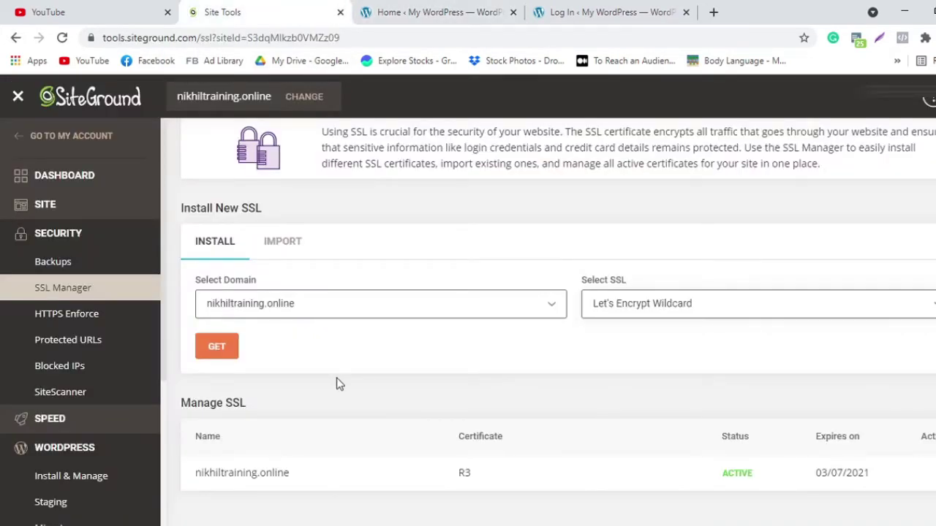
pyautogui.scroll(-1, 129, 381)
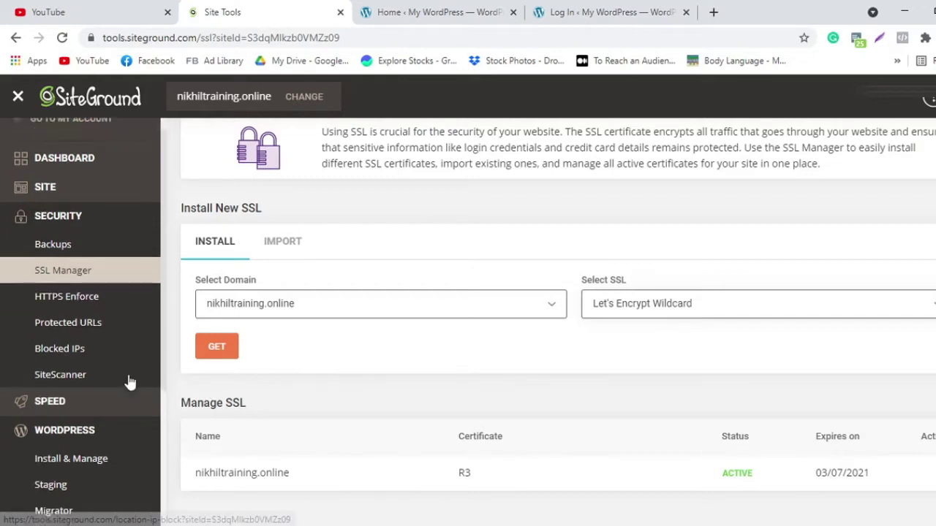
pyautogui.scroll(-3, 130, 382)
pyautogui.scroll(2, 117, 391)
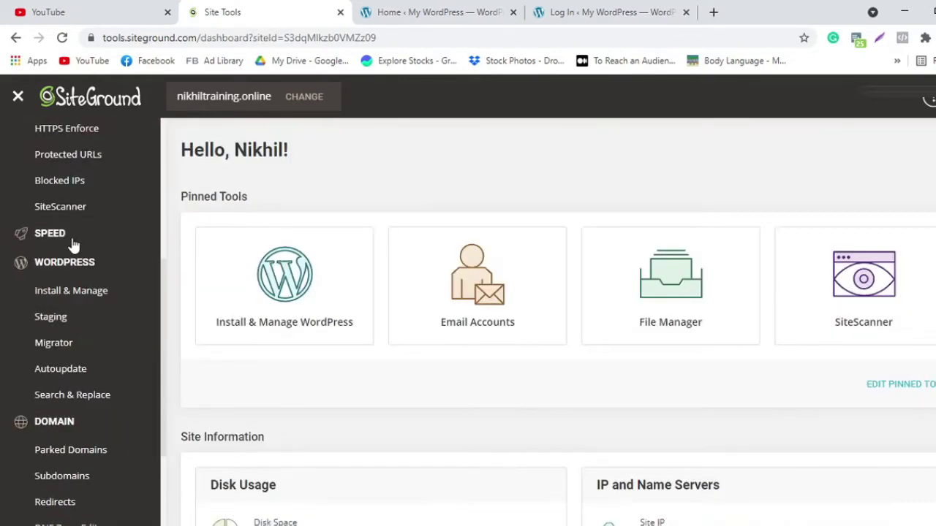
pyautogui.click(73, 244)
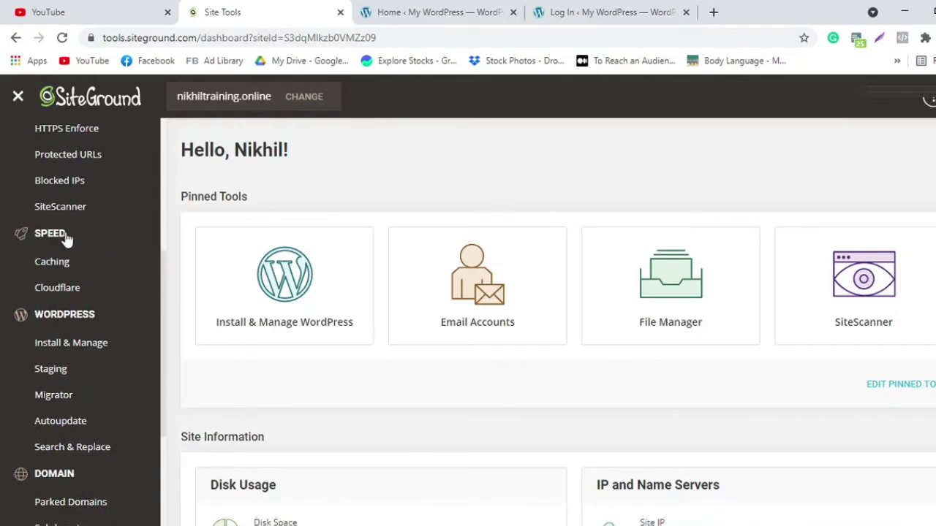
pyautogui.click(62, 293)
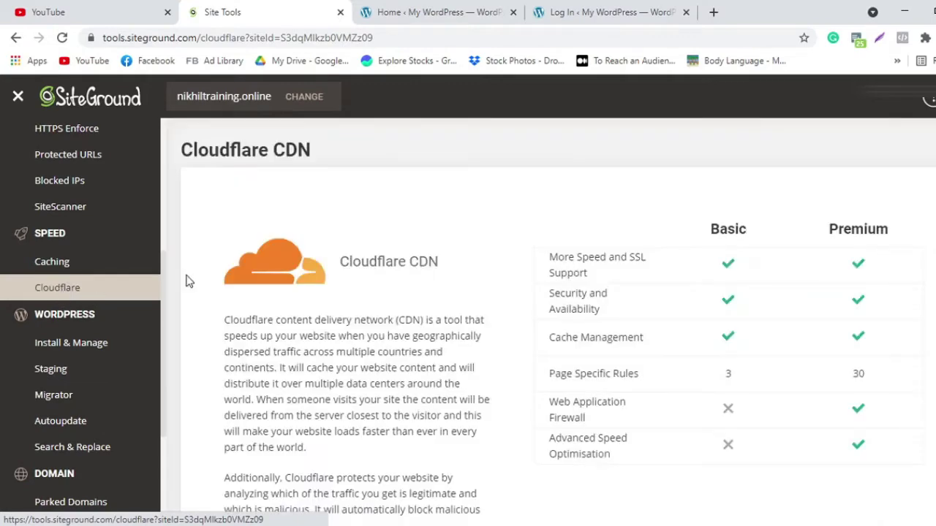
# Step: Review the Cloudflare CDN plan comparison and setup stages, and open the form for connecting a Cloudflare account
pyautogui.scroll(-4, 451, 315)
pyautogui.scroll(1, 451, 315)
pyautogui.scroll(3, 451, 315)
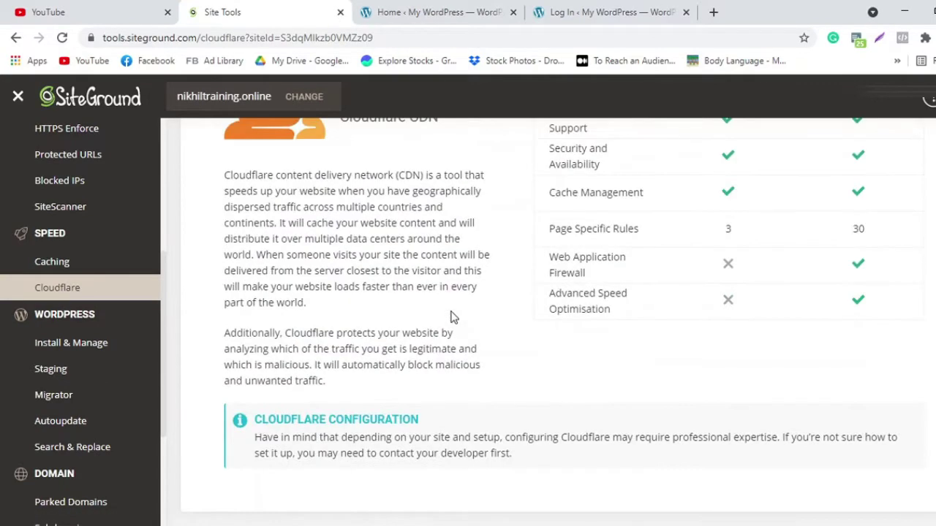
pyautogui.scroll(-3, 451, 311)
pyautogui.scroll(2, 451, 313)
pyautogui.scroll(-5, 451, 316)
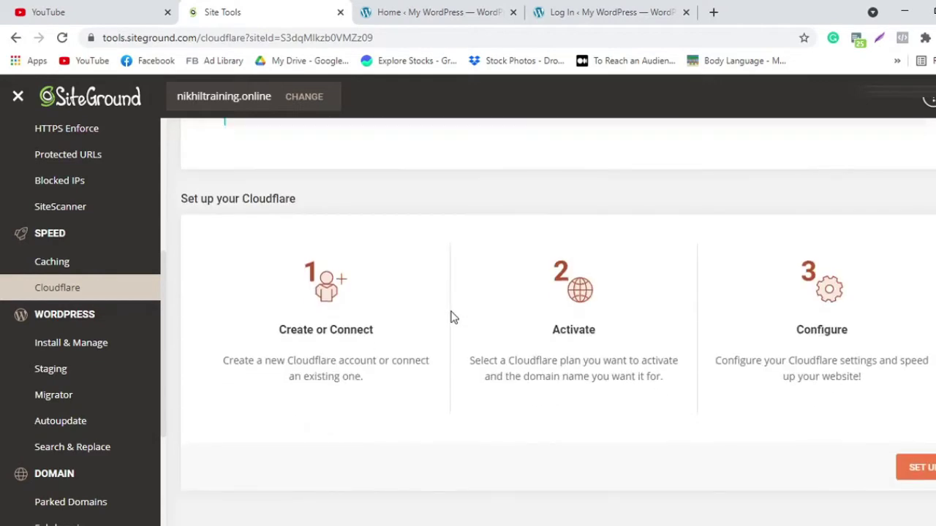
pyautogui.click(925, 474)
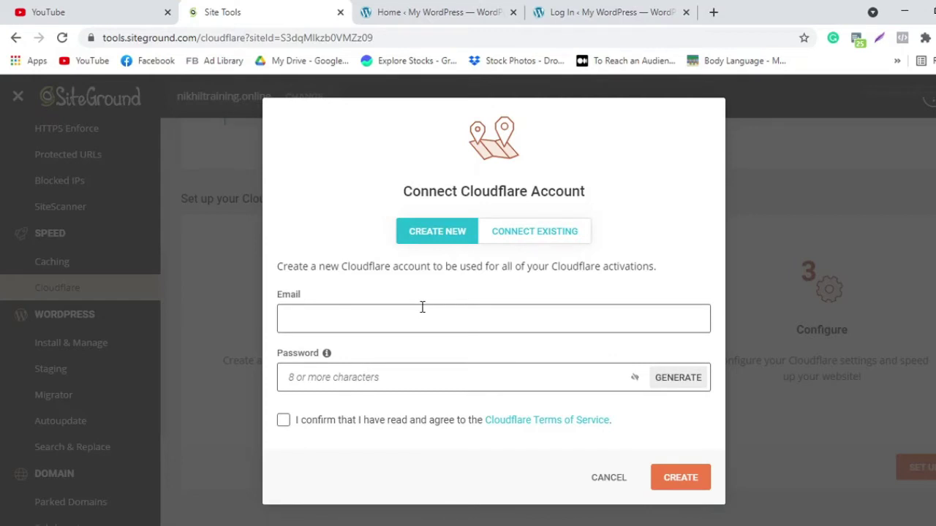
# Step: Dismiss the Cloudflare account form without creating an account, and return to the WordPress admin dashboard
pyautogui.click(430, 12)
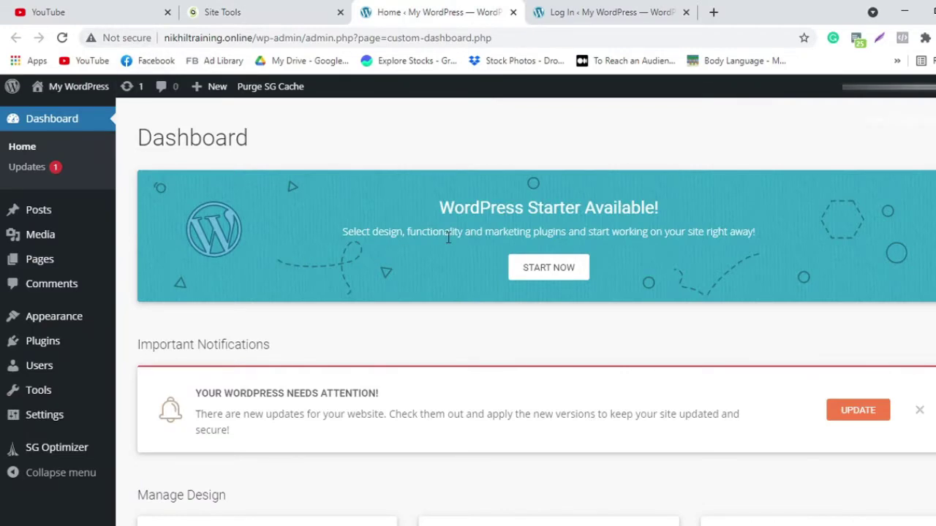
pyautogui.click(247, 9)
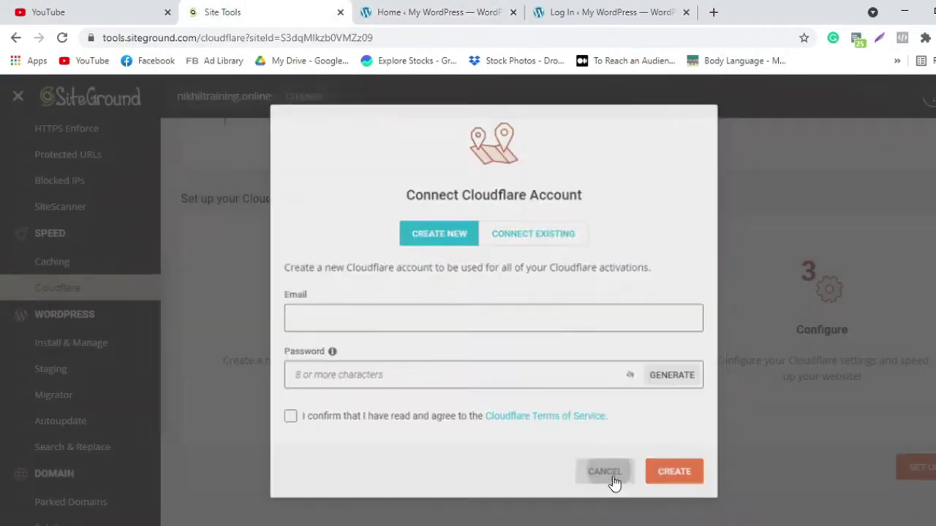
pyautogui.click(605, 471)
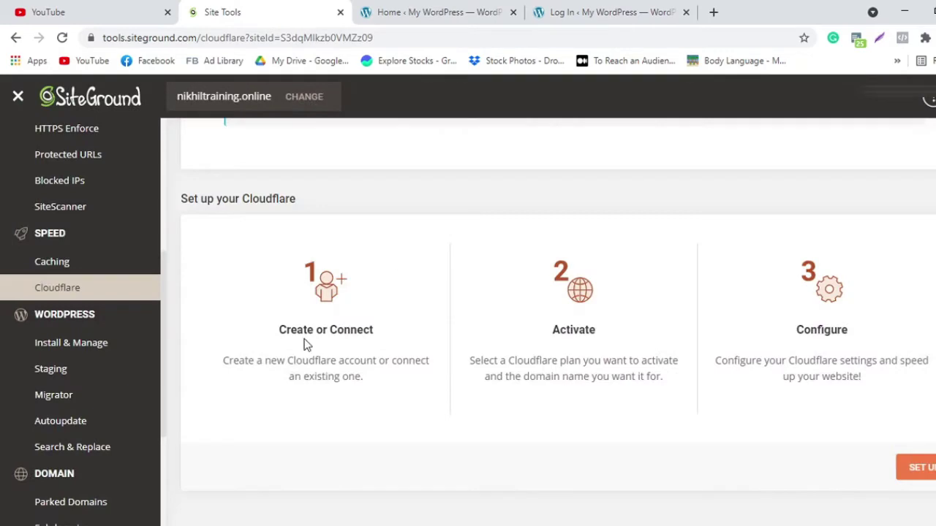
pyautogui.scroll(5, 304, 322)
pyautogui.click(438, 11)
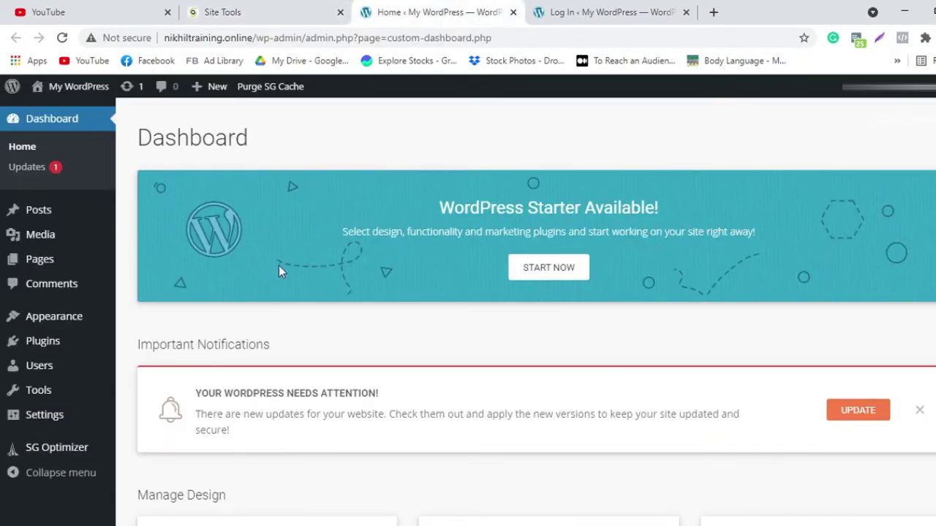
pyautogui.moveTo(62, 374)
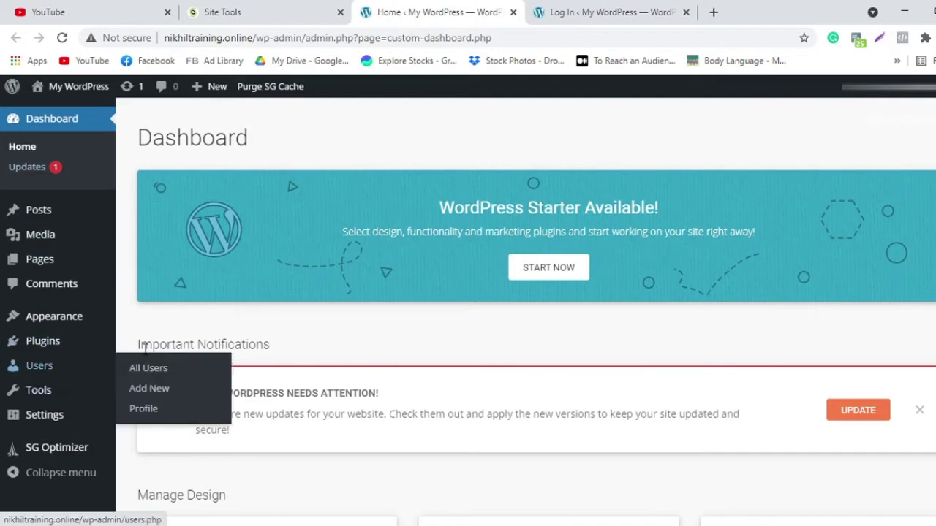
# Step: Load the public home page at nikhiltraining.online in place of the WordPress login page
pyautogui.click(647, 6)
pyautogui.moveTo(254, 38); pyautogui.dragTo(700, 41)
pyautogui.press('BackSpace')
pyautogui.press('Return')
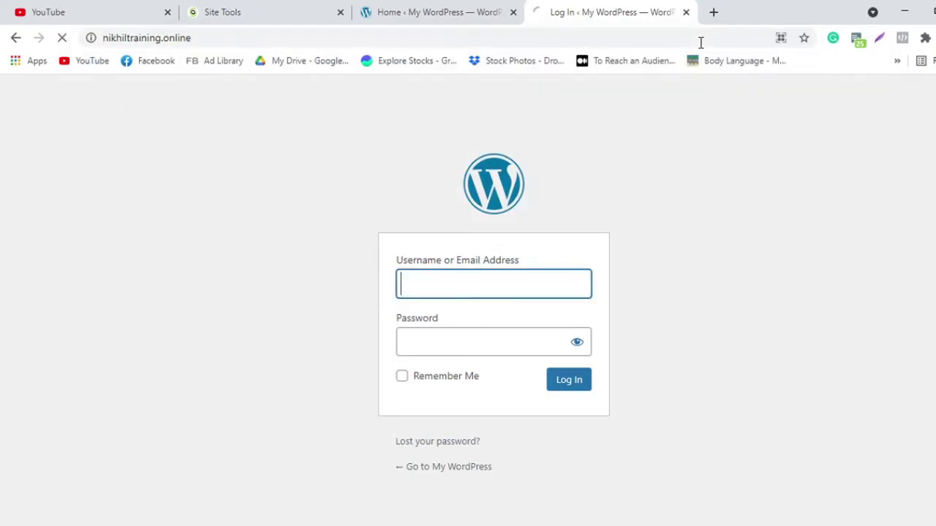
# Step: Change the site title to "Nikhil Training" in the WordPress General Settings
pyautogui.click(431, 12)
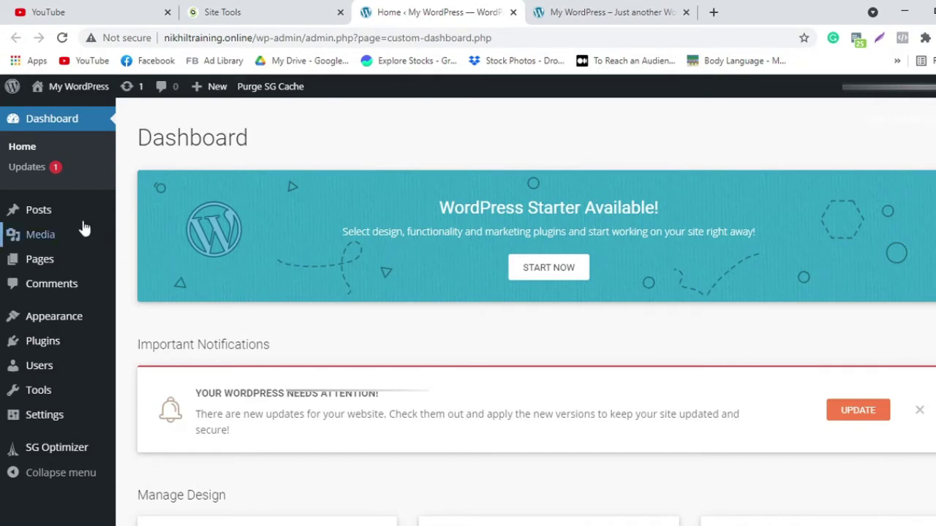
pyautogui.moveTo(80, 221)
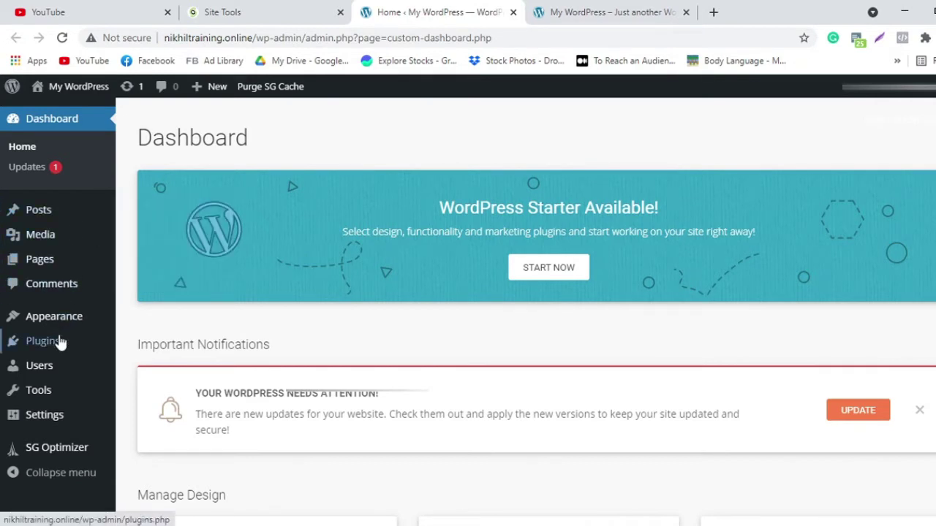
pyautogui.click(57, 419)
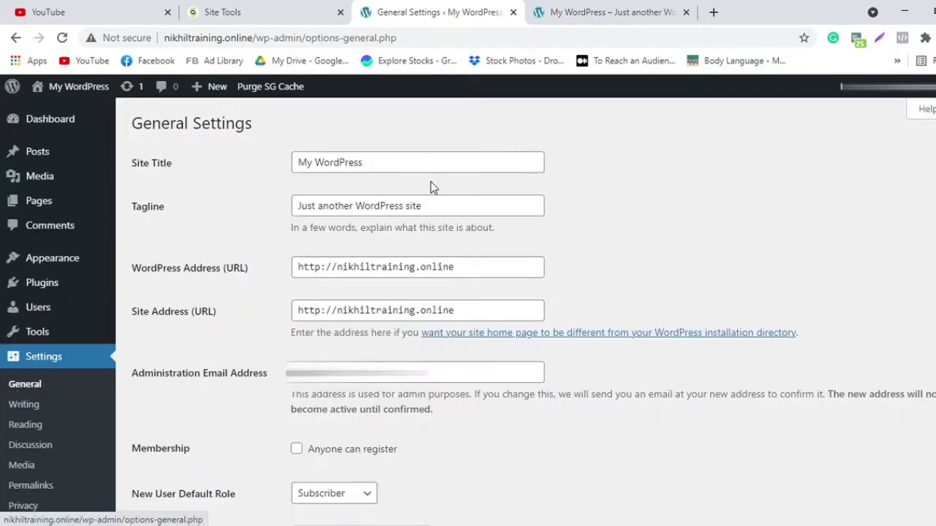
pyautogui.moveTo(384, 163); pyautogui.dragTo(298, 162)
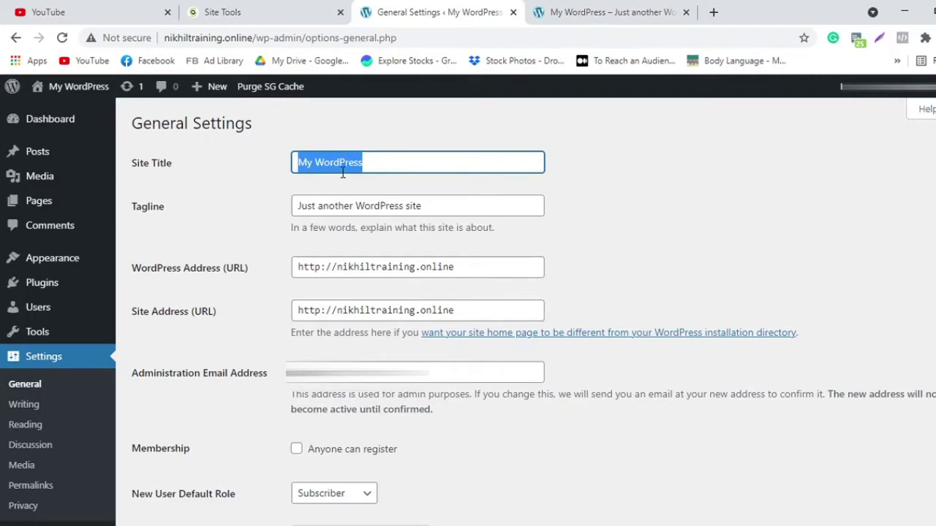
pyautogui.click(625, 183)
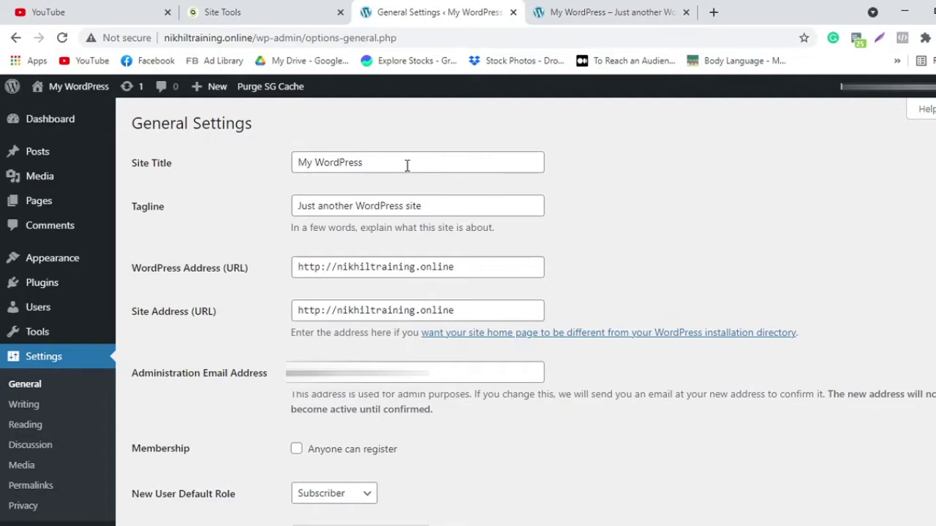
pyautogui.moveTo(405, 163); pyautogui.dragTo(298, 162)
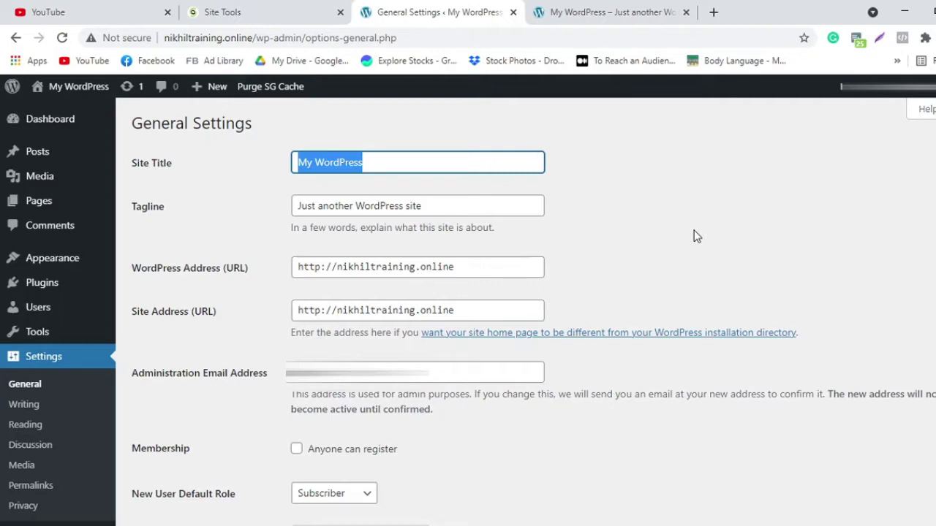
pyautogui.write('Nikhi')
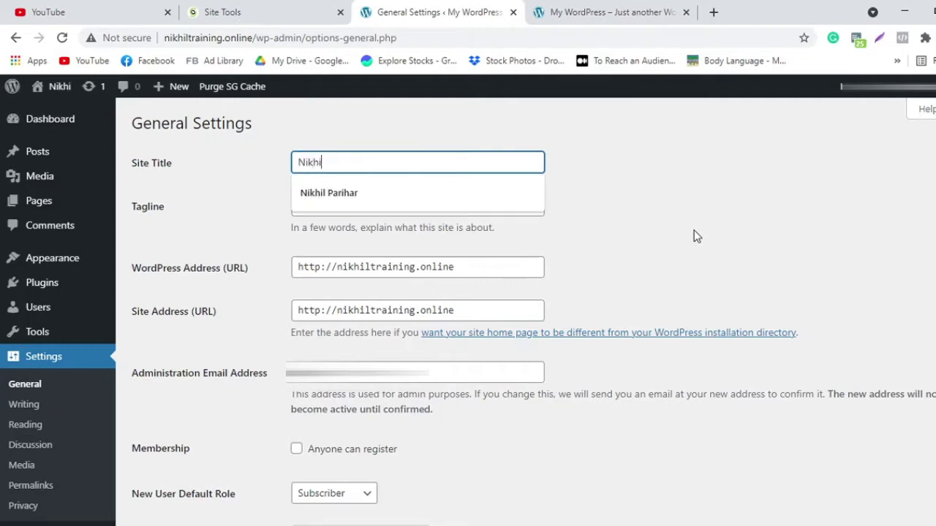
pyautogui.write('l Training')
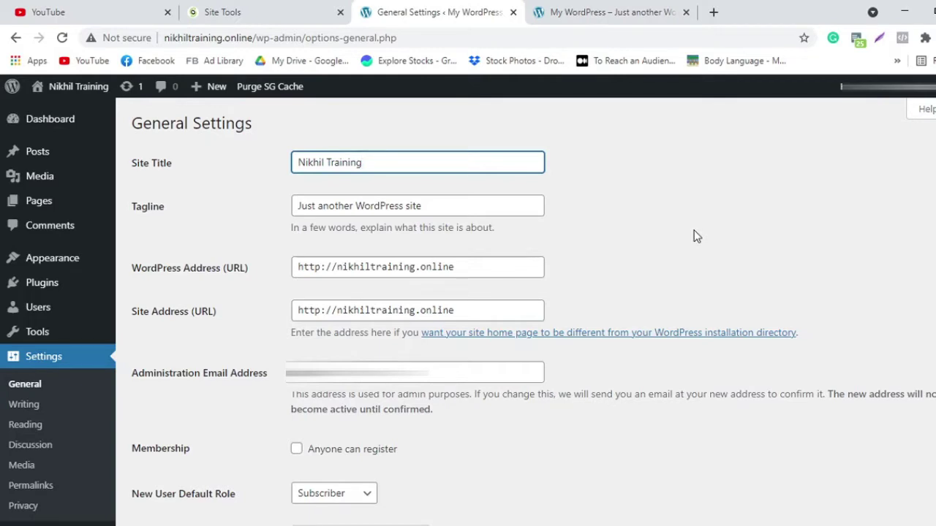
# Step: Replace the site's tagline with "A Digital Marketing Blog"
pyautogui.click(511, 206)
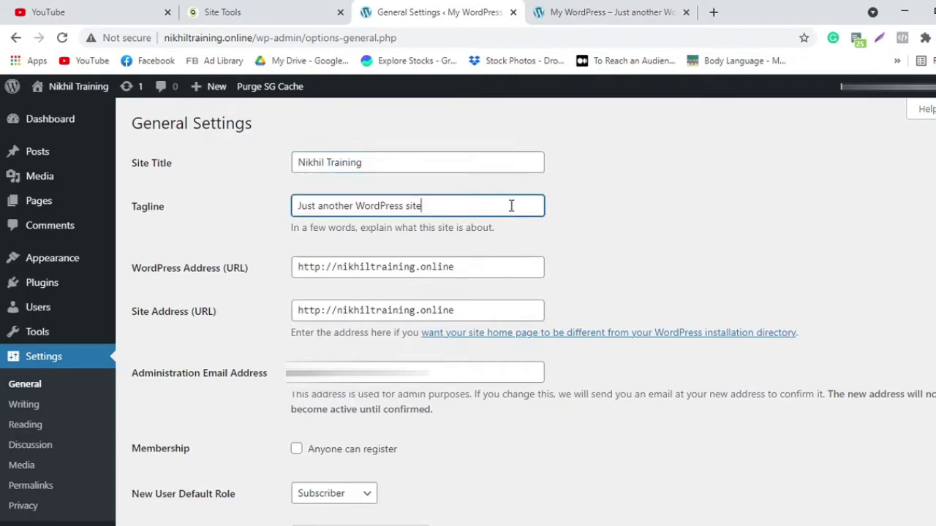
pyautogui.moveTo(501, 209); pyautogui.dragTo(275, 210)
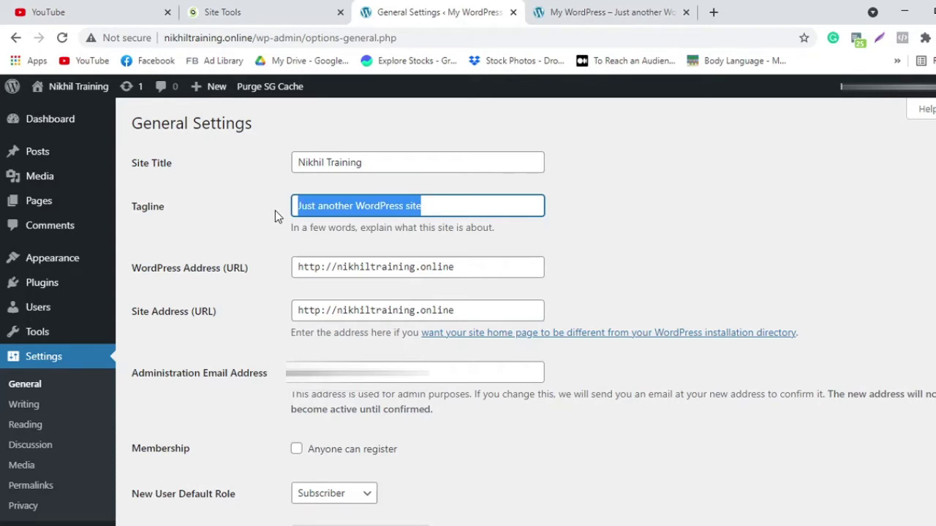
pyautogui.write('A')
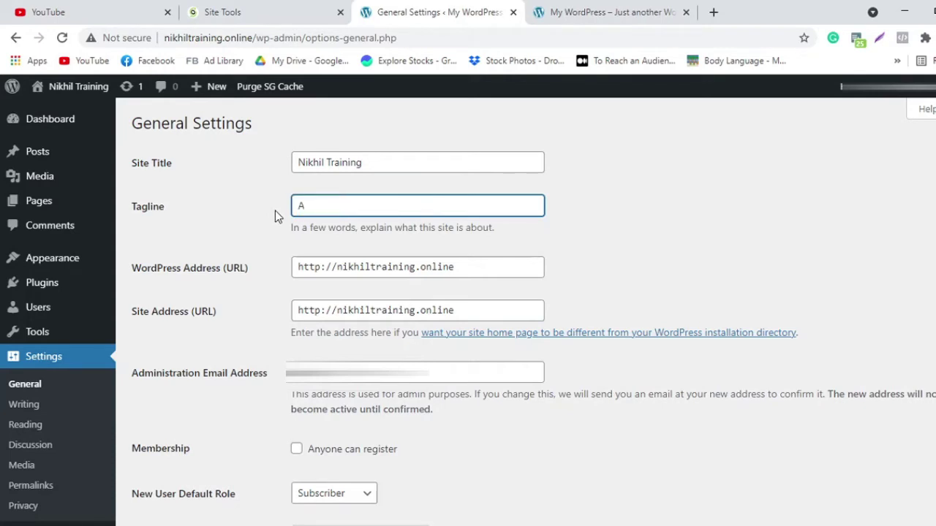
pyautogui.write(' Digital Marketing ')
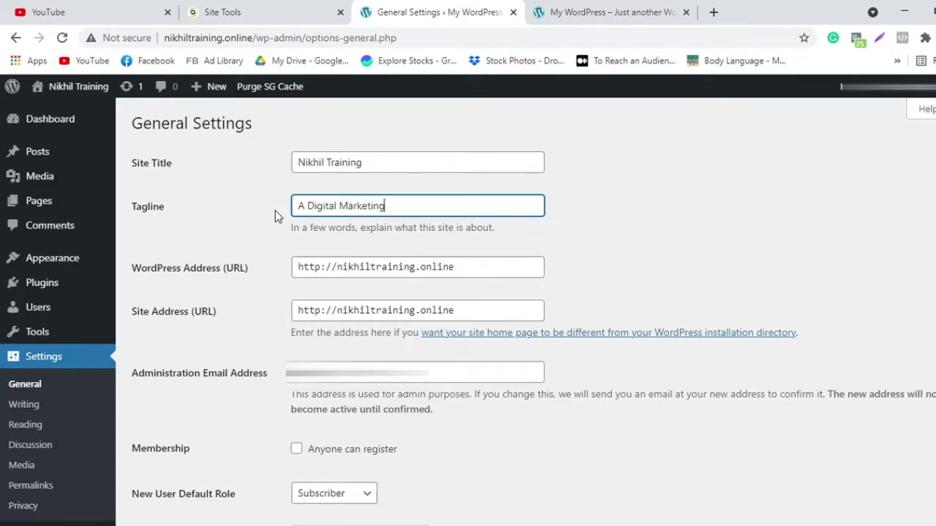
pyautogui.write('Blog')
pyautogui.click(638, 212)
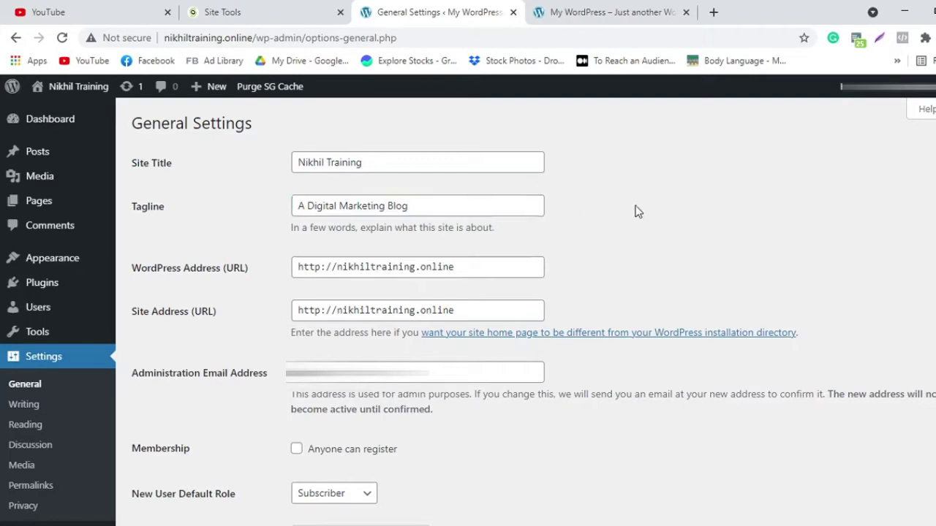
# Step: Look over the remaining general settings, such as timezone and date format, and save the changes
pyautogui.scroll(-1, 617, 259)
pyautogui.scroll(-3, 617, 262)
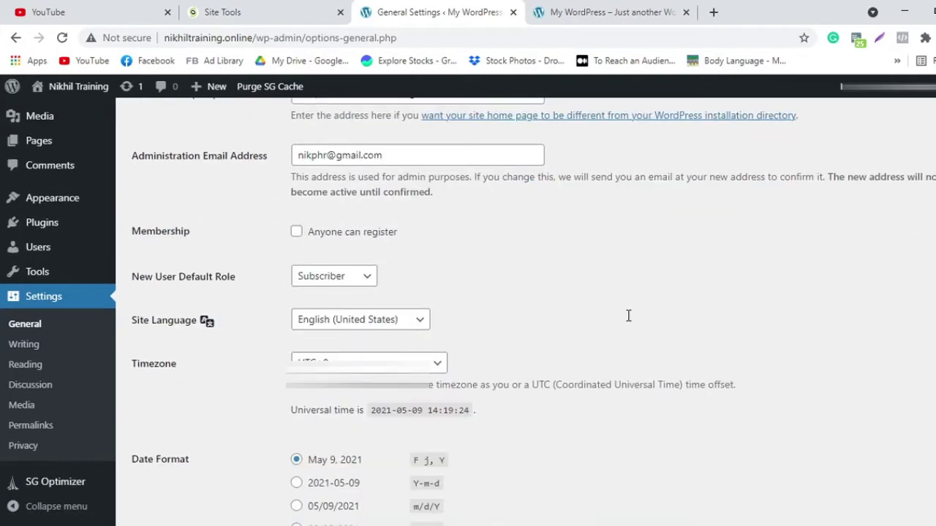
pyautogui.scroll(3, 512, 314)
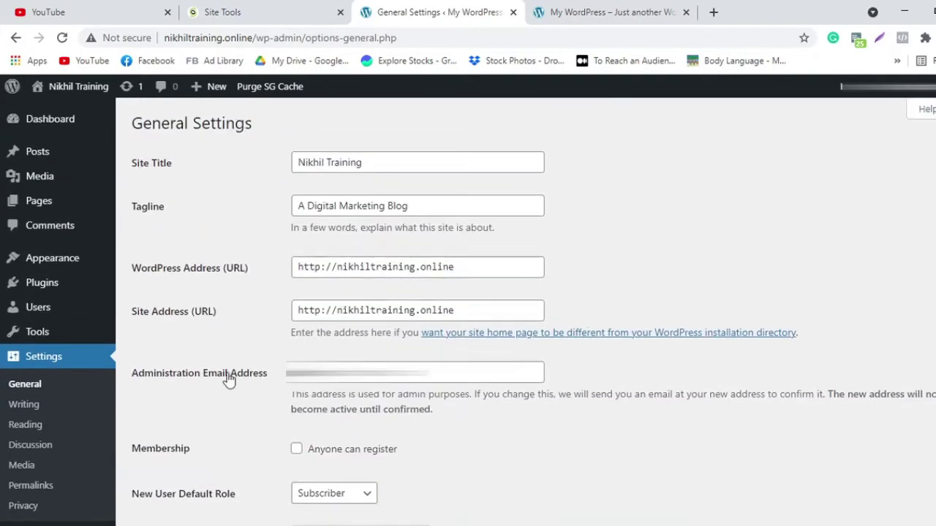
pyautogui.scroll(-3, 606, 333)
pyautogui.scroll(-3, 605, 335)
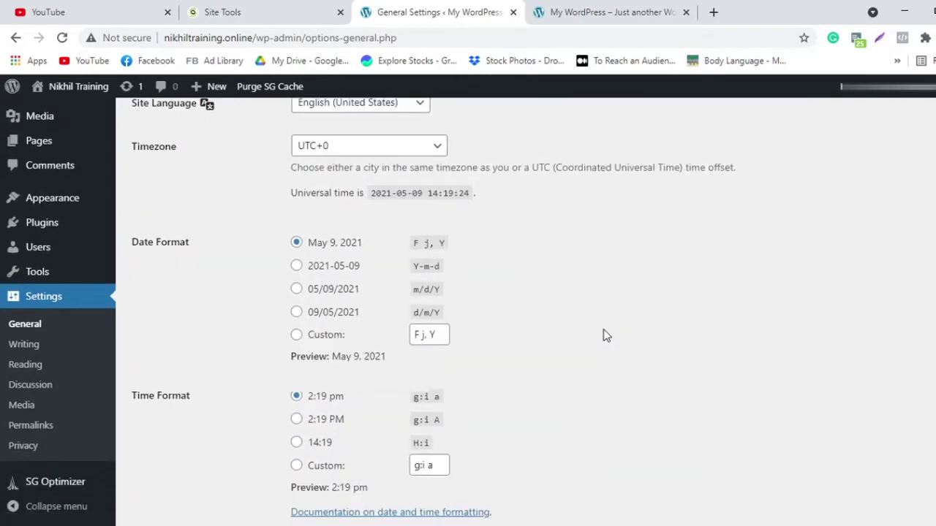
pyautogui.scroll(-2, 529, 320)
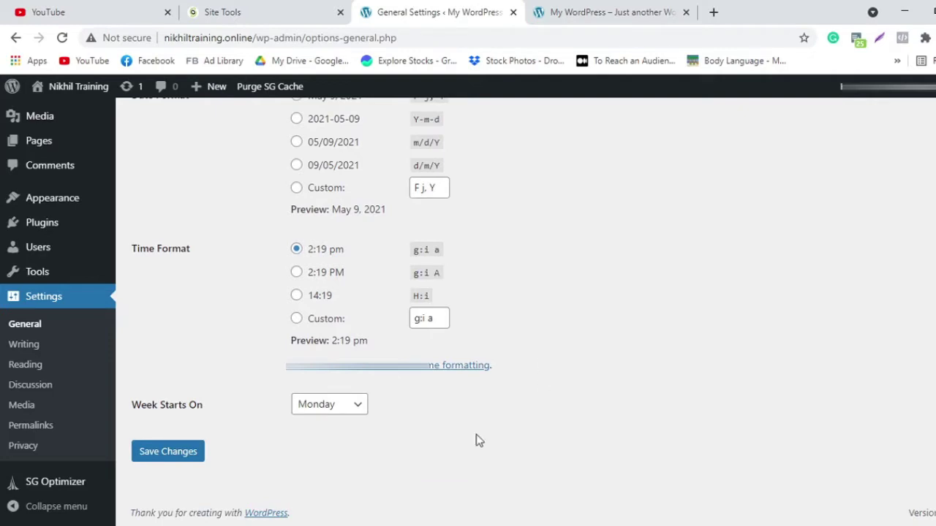
pyautogui.click(182, 456)
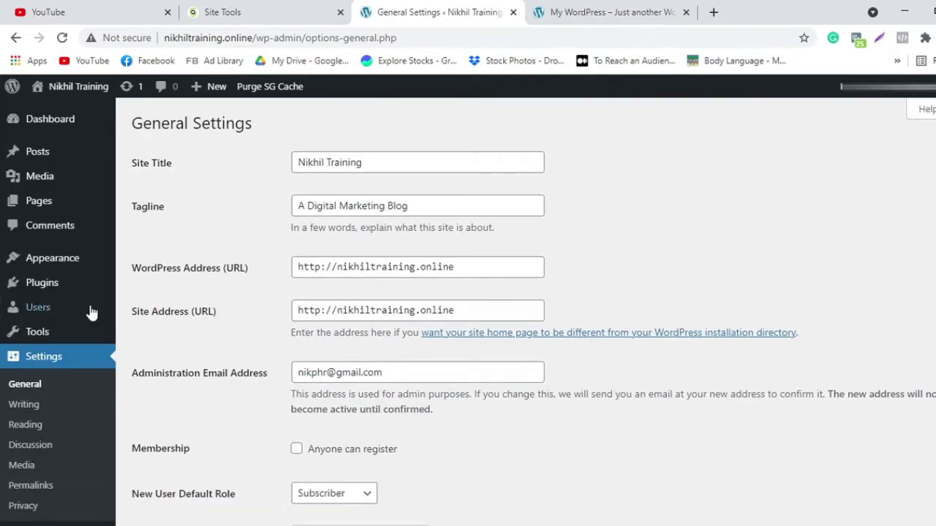
# Step: Open the Permalink Settings and examine the date portion of the Day and name URL structure
pyautogui.scroll(-1, 33, 300)
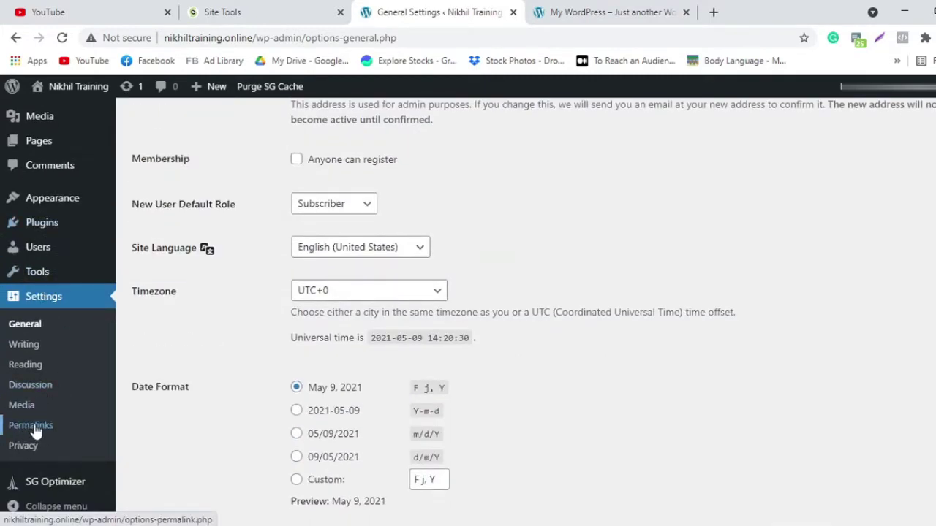
pyautogui.click(35, 431)
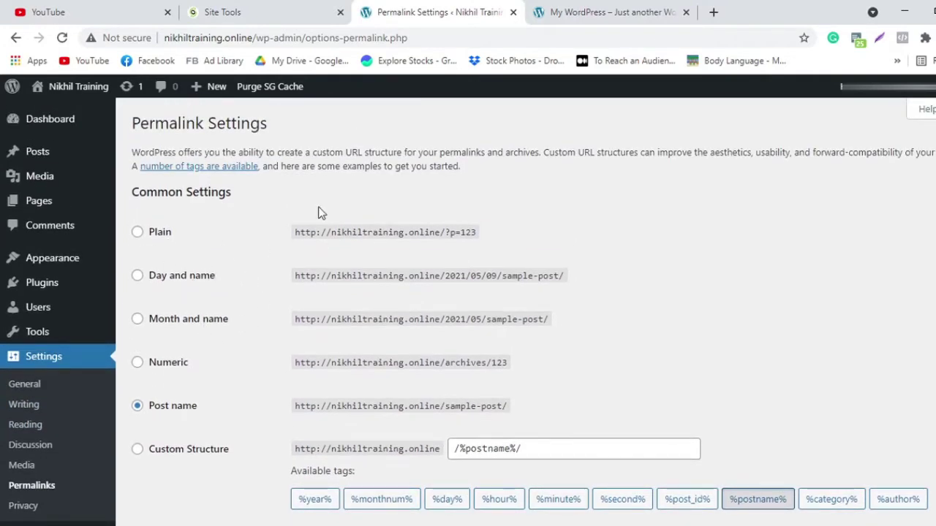
pyautogui.click(296, 38)
pyautogui.click(293, 38)
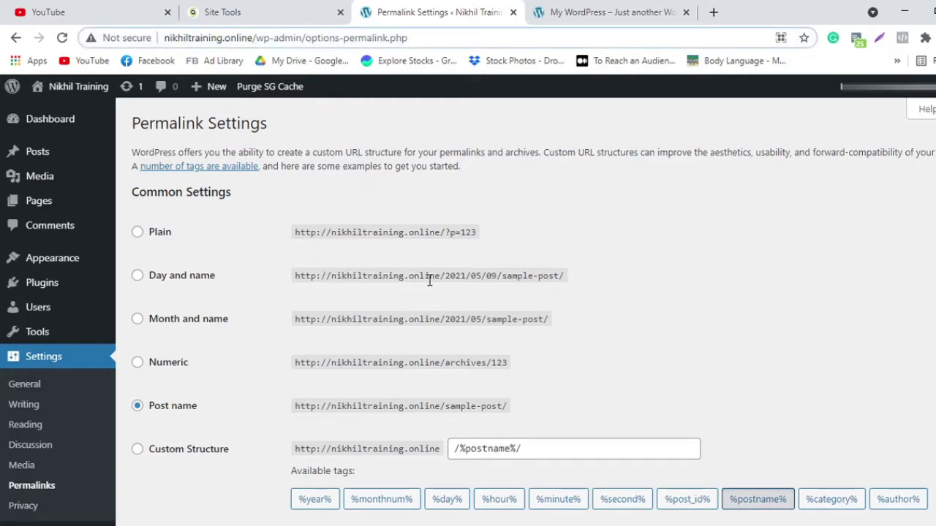
pyautogui.moveTo(453, 282); pyautogui.dragTo(577, 285)
pyautogui.moveTo(443, 276); pyautogui.dragTo(498, 276)
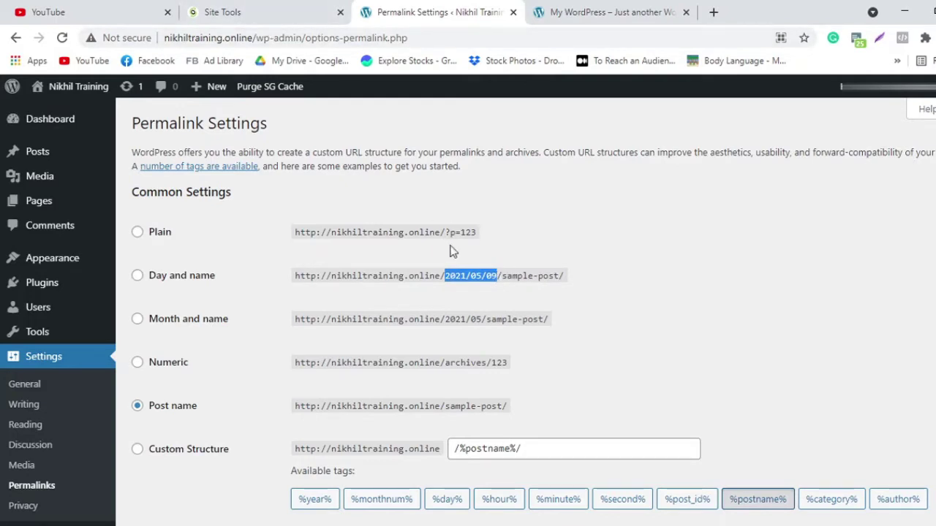
pyautogui.click(606, 254)
# Step: Examine the sample URL of the Post name structure and save the permalink settings with Post name selected
pyautogui.scroll(-2, 237, 306)
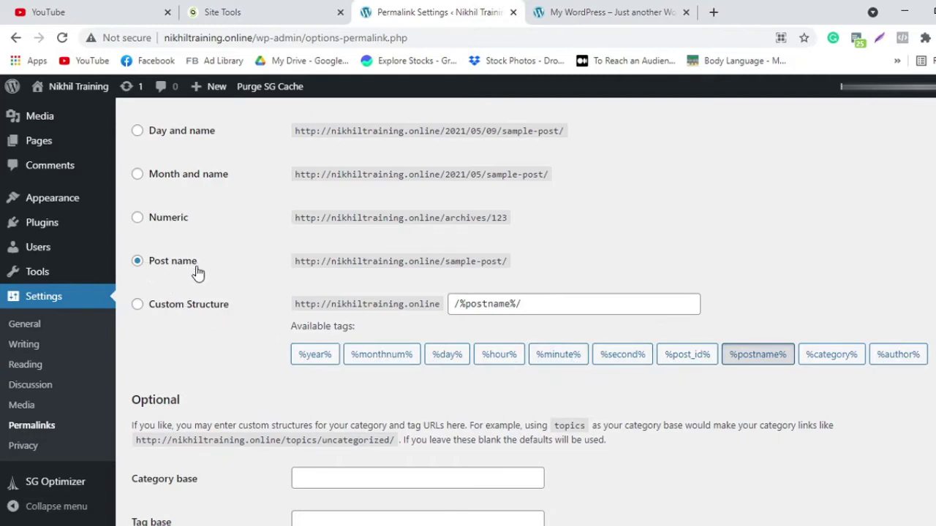
pyautogui.moveTo(413, 262); pyautogui.dragTo(512, 282)
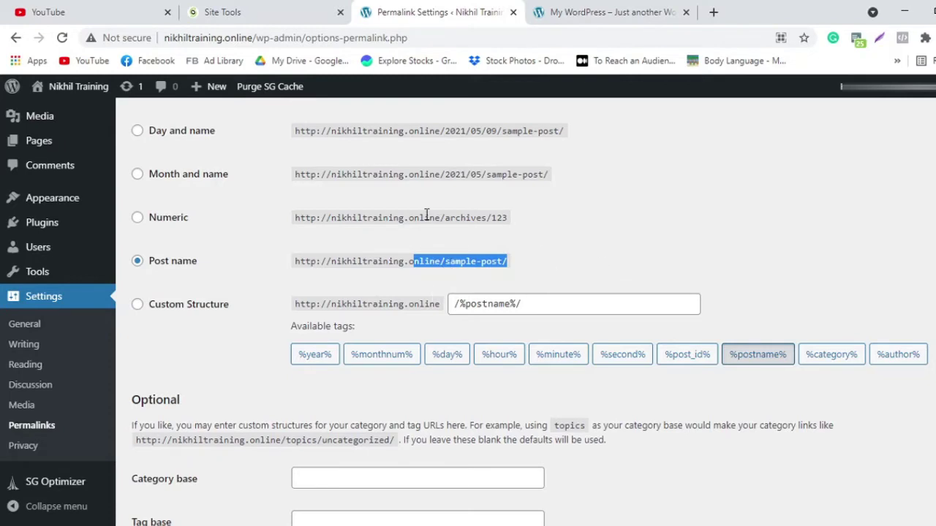
pyautogui.click(460, 172)
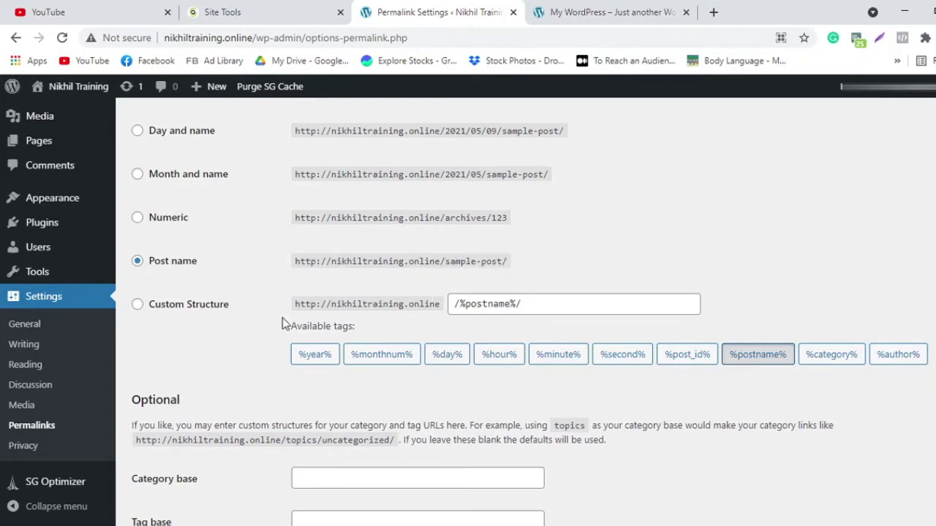
pyautogui.scroll(-2, 229, 348)
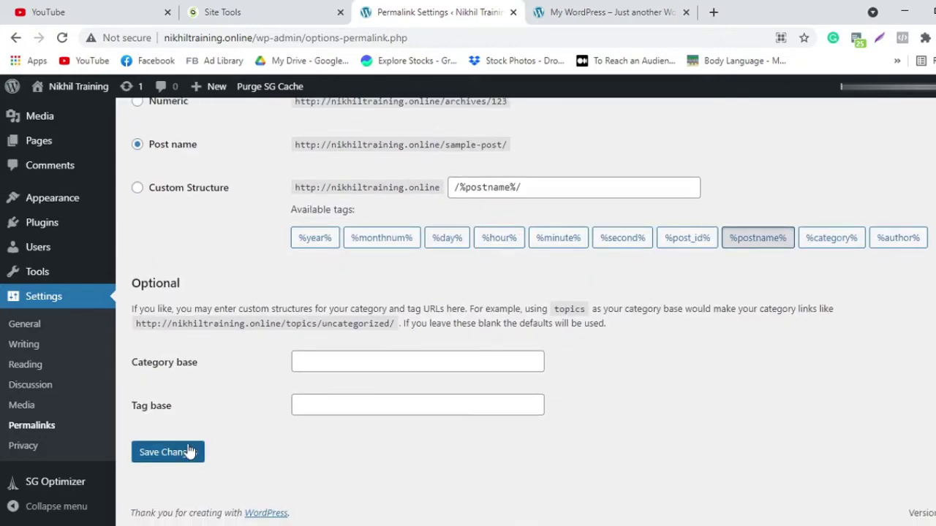
pyautogui.click(168, 459)
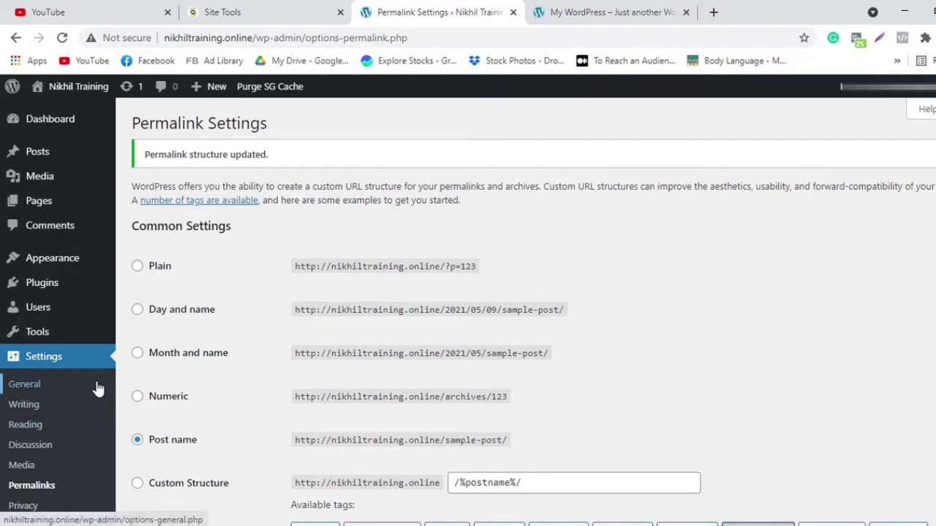
# Step: Switch to the site's front page and look over its default appearance from header to footer
pyautogui.moveTo(86, 344)
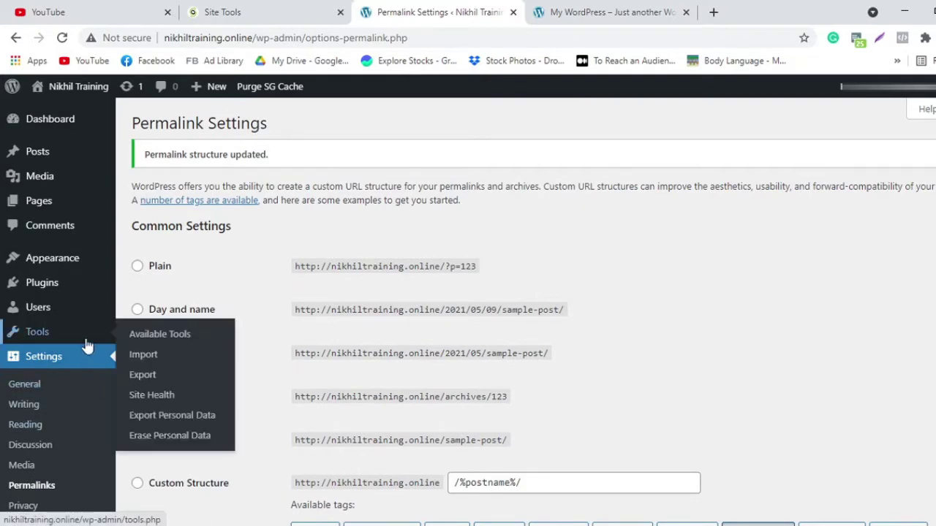
pyautogui.moveTo(105, 273)
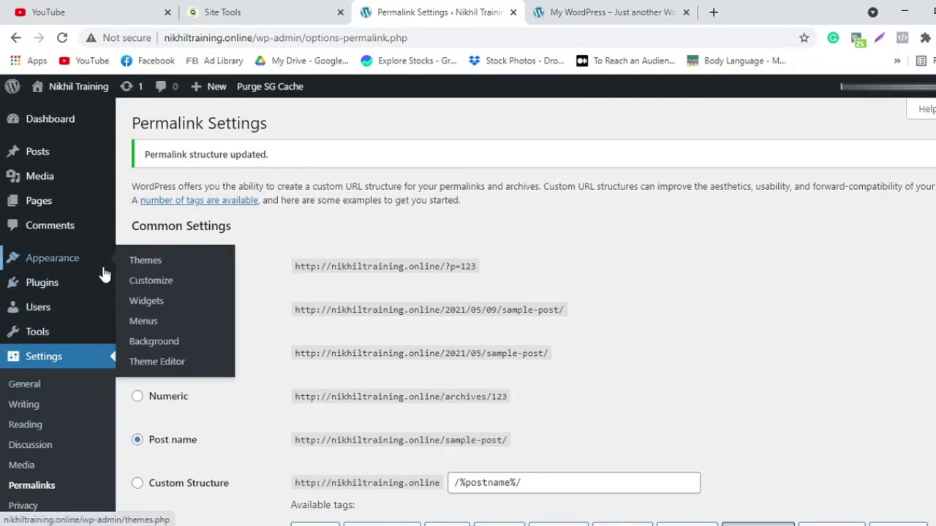
pyautogui.click(563, 12)
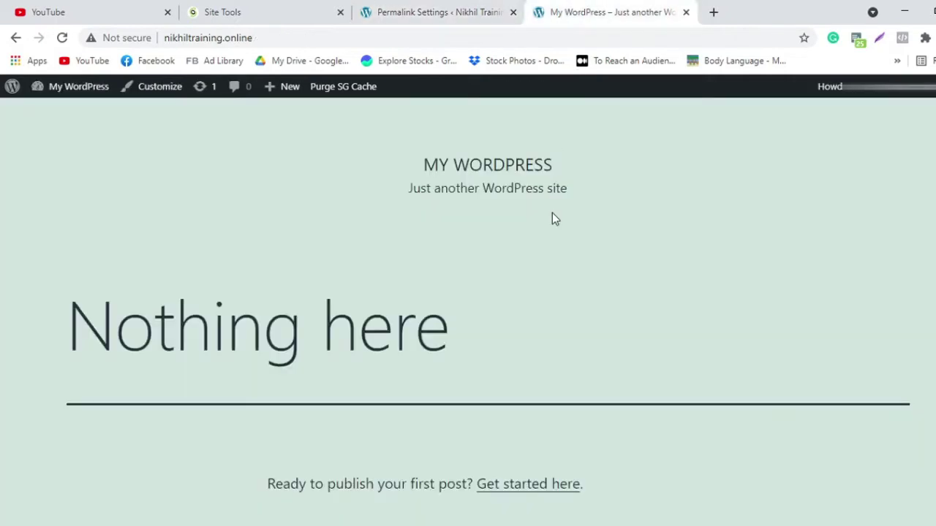
pyautogui.scroll(-6, 601, 319)
pyautogui.scroll(6, 601, 319)
pyautogui.scroll(-6, 601, 319)
pyautogui.scroll(6, 601, 320)
# Step: Return to the WordPress dashboard, review the installed themes and open the Add Themes page
pyautogui.click(448, 22)
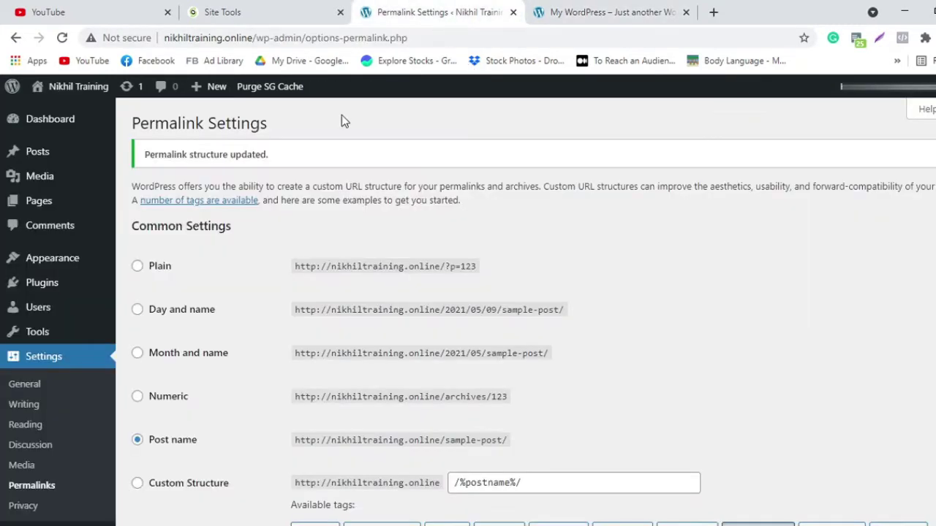
pyautogui.moveTo(83, 256)
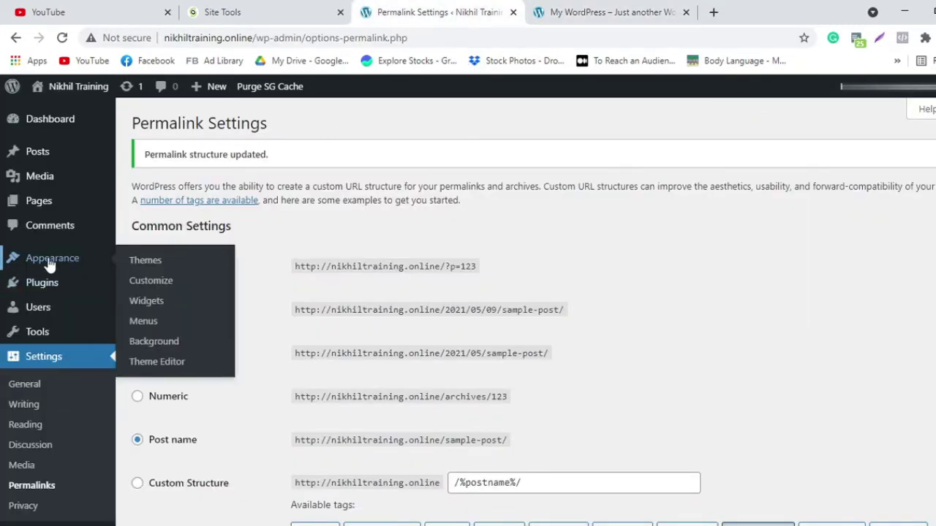
pyautogui.click(144, 263)
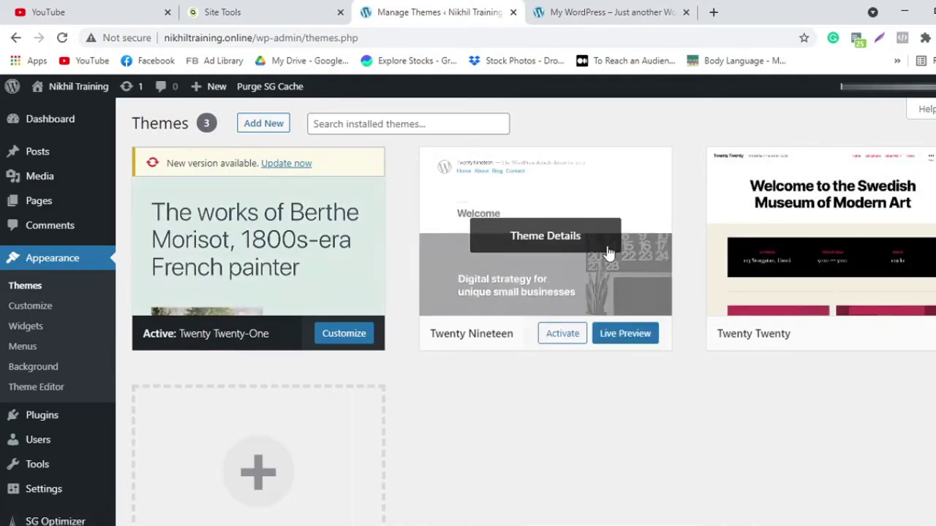
pyautogui.scroll(-2, 288, 285)
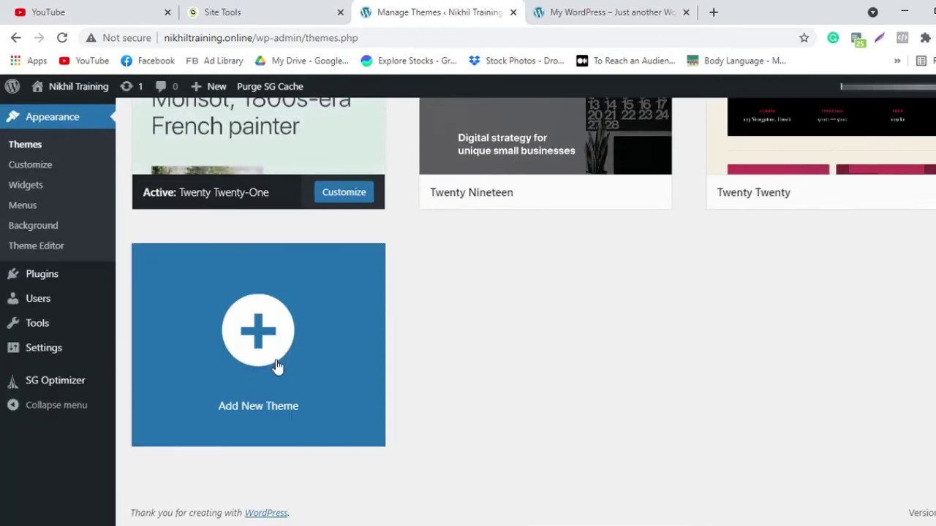
pyautogui.scroll(2, 268, 365)
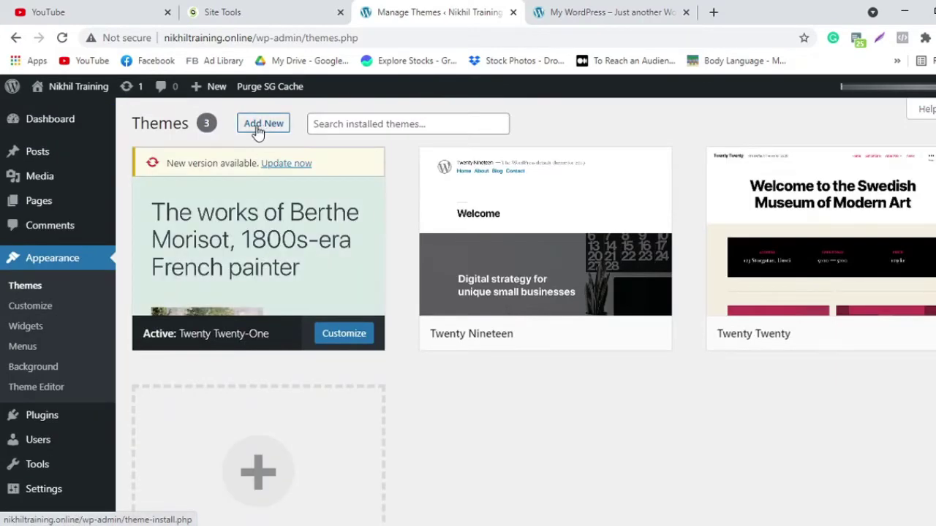
pyautogui.click(259, 129)
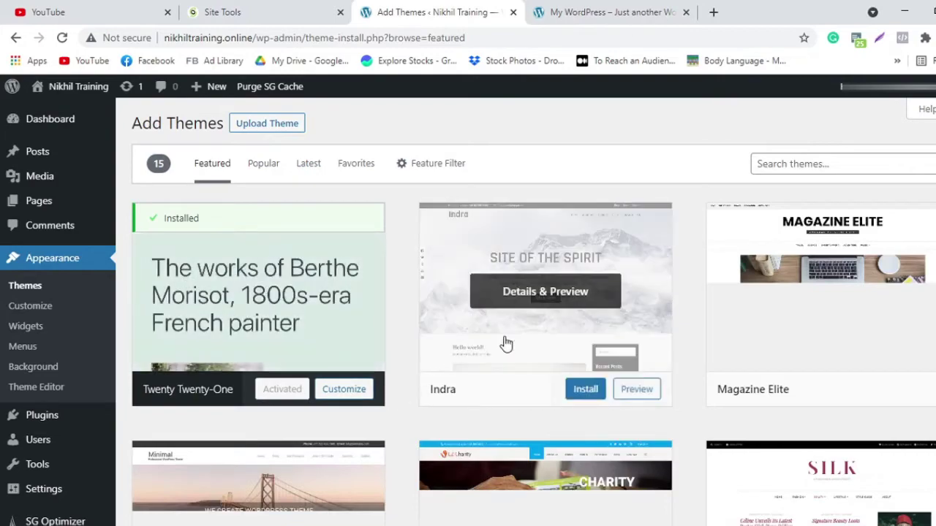
# Step: Browse the featured themes on the Add Themes page to compare the available designs
pyautogui.scroll(-5, 526, 342)
pyautogui.scroll(-8, 720, 307)
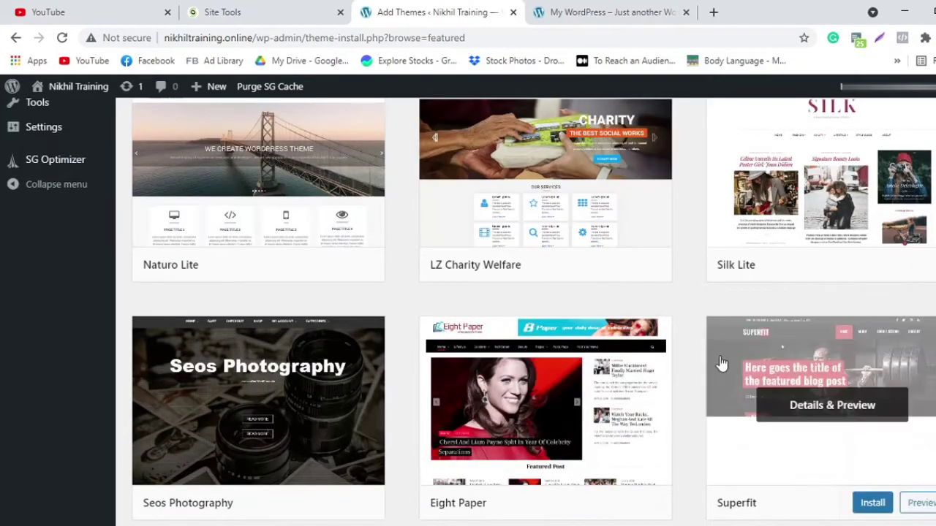
pyautogui.scroll(10, 720, 362)
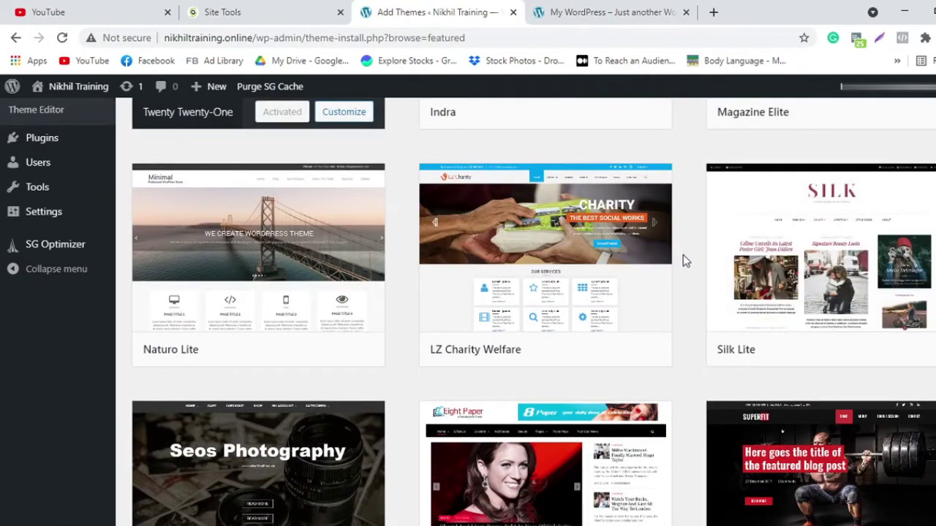
pyautogui.scroll(4, 683, 256)
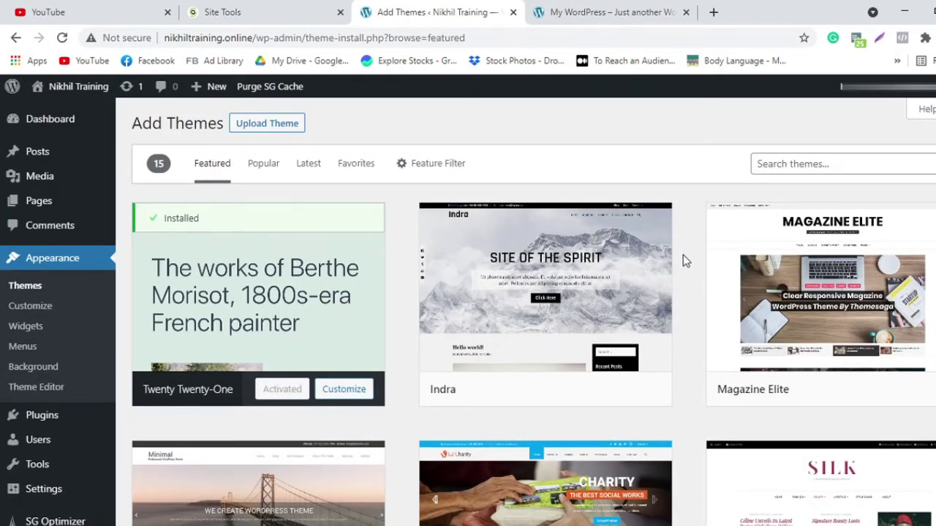
pyautogui.scroll(-5, 683, 257)
pyautogui.scroll(2, 683, 254)
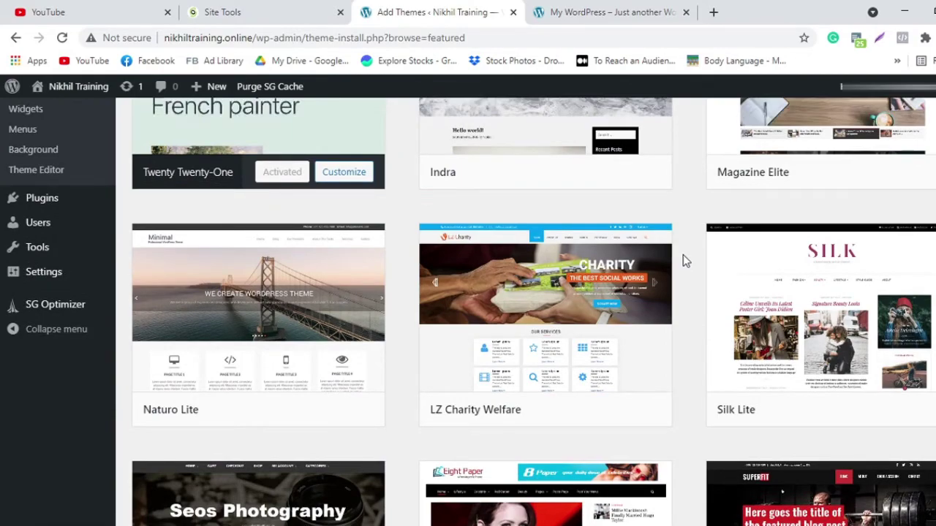
pyautogui.scroll(-9, 682, 254)
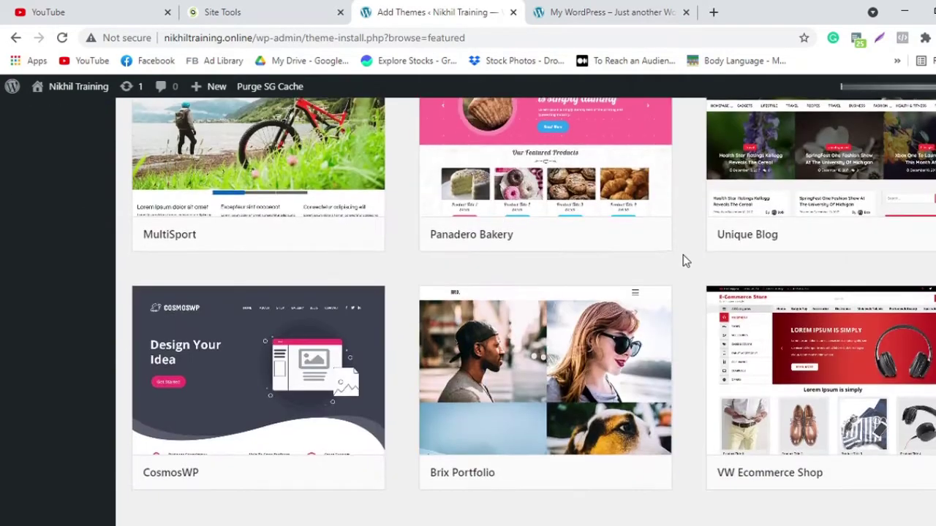
pyautogui.scroll(7, 682, 254)
pyautogui.scroll(-7, 683, 254)
pyautogui.scroll(5, 683, 255)
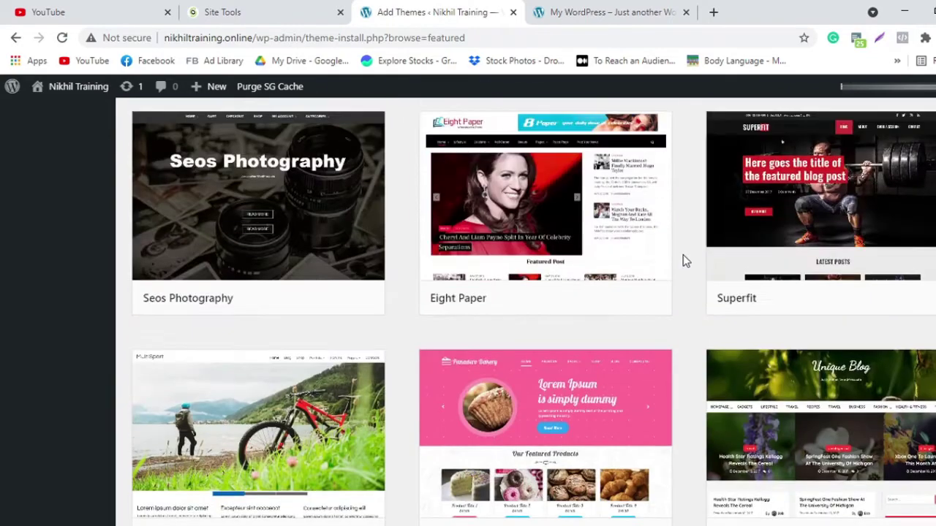
pyautogui.scroll(8, 682, 254)
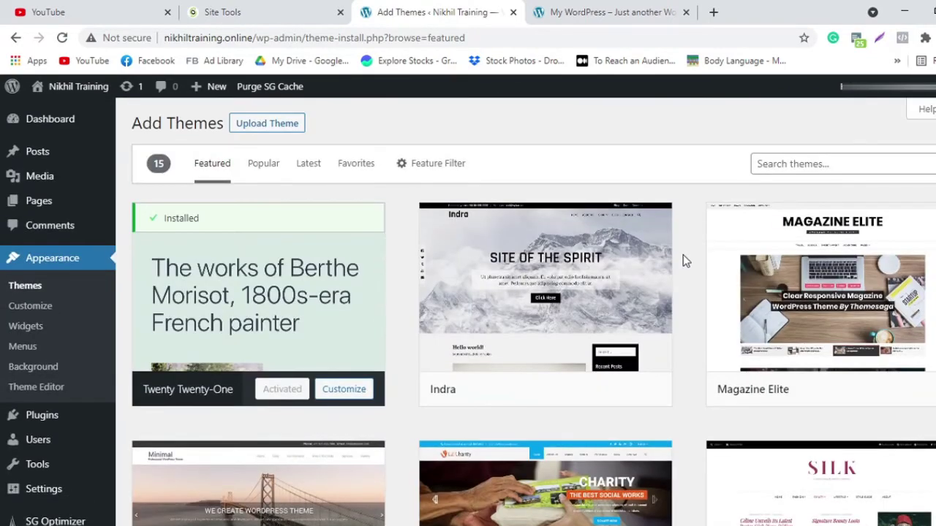
# Step: Search Google for "free wordpress blog themes" in a new browser tab
pyautogui.click(712, 11)
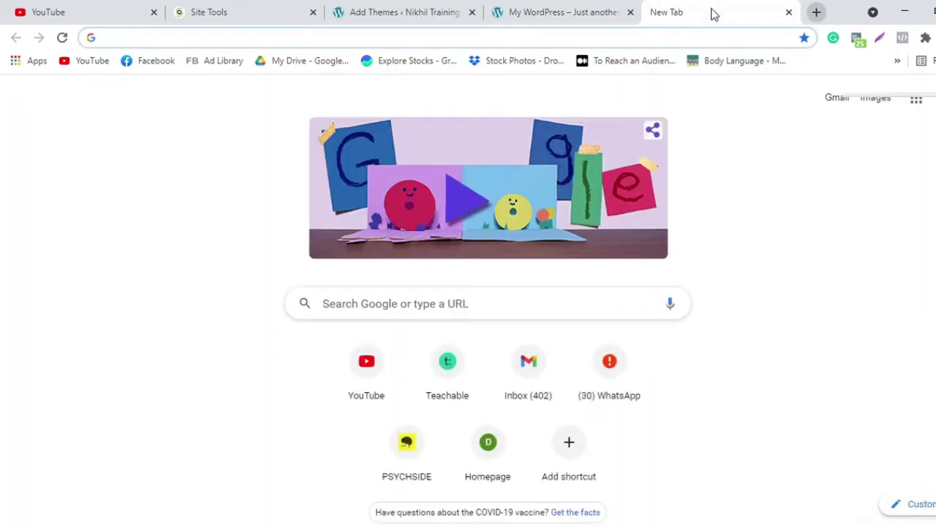
pyautogui.write('free ')
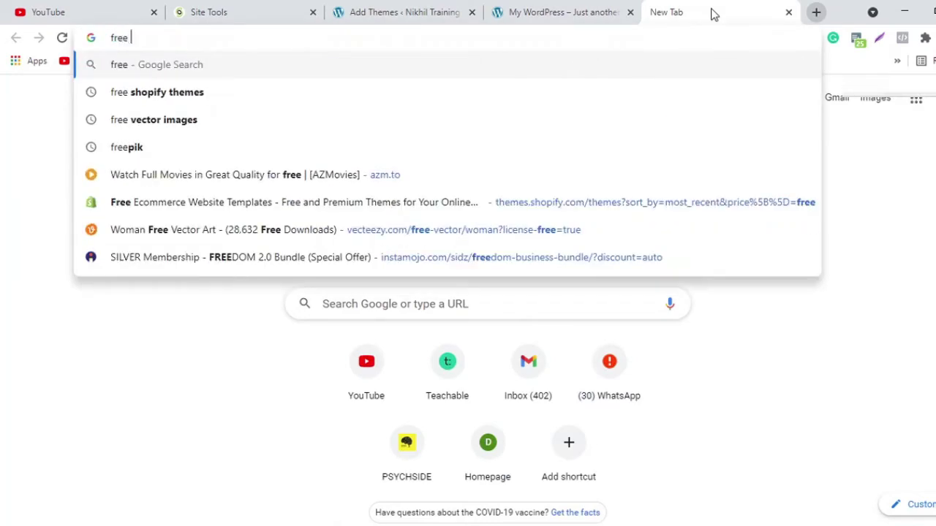
pyautogui.write('word')
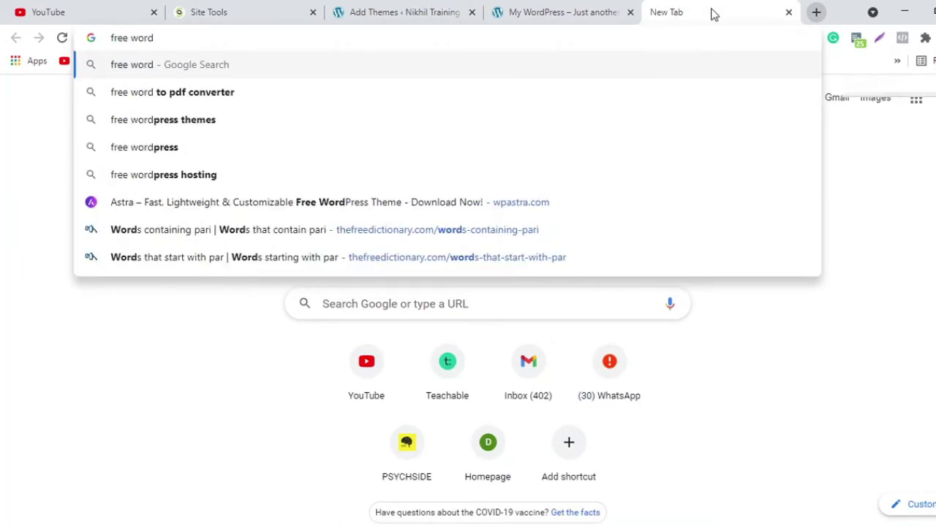
pyautogui.write('press ')
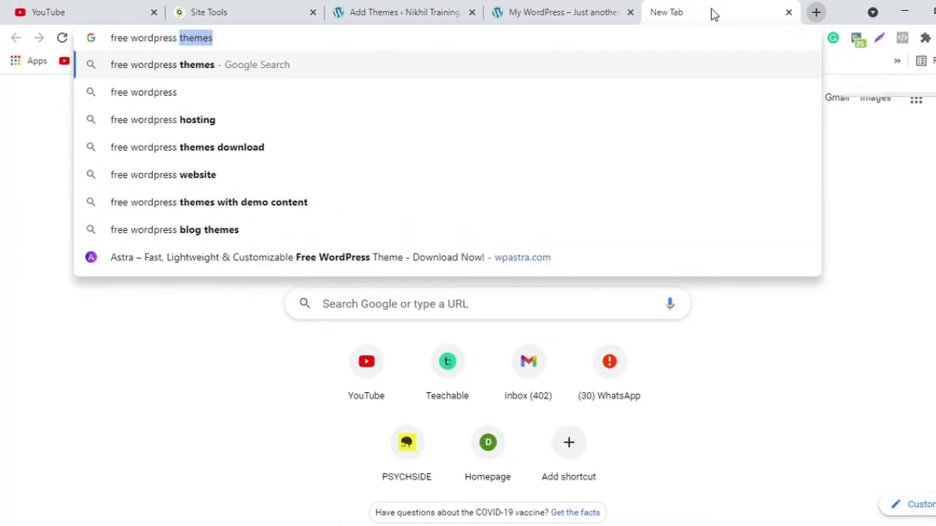
pyautogui.write('blo')
pyautogui.press('Down')
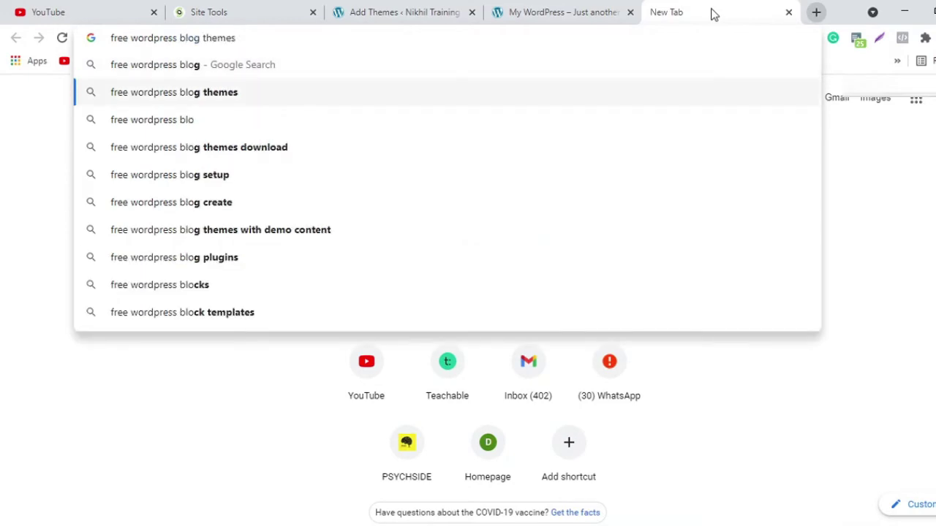
pyautogui.press('Return')
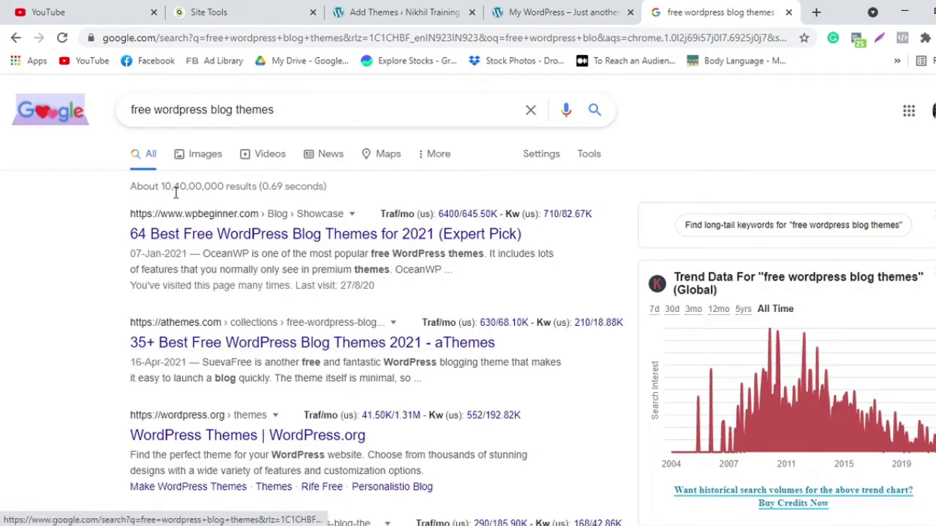
# Step: Return to the Add Themes page, preview the Silk Lite theme's layout and close the preview
pyautogui.click(543, 6)
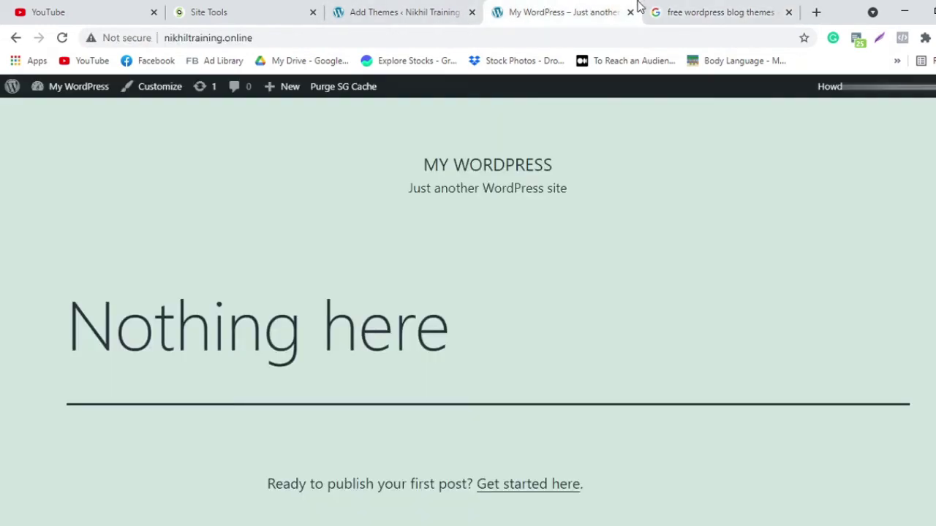
pyautogui.click(381, 9)
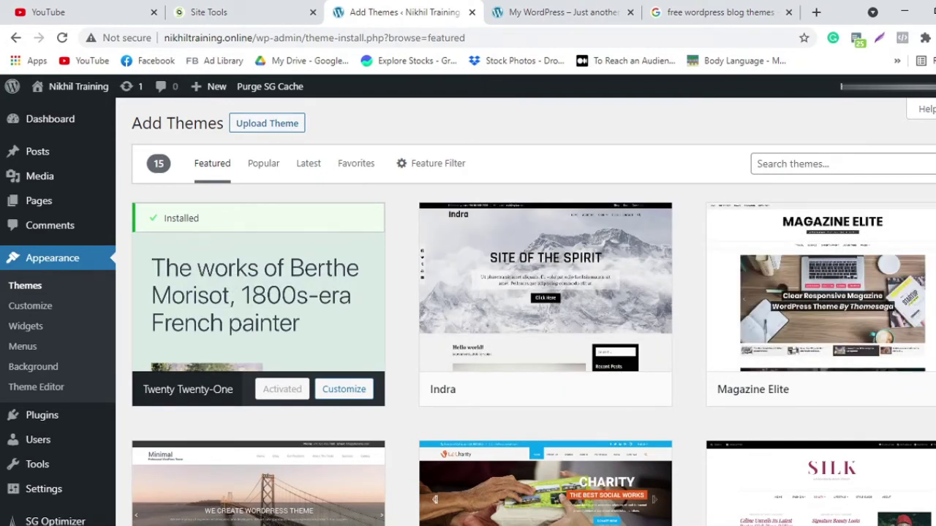
pyautogui.scroll(-1, 527, 307)
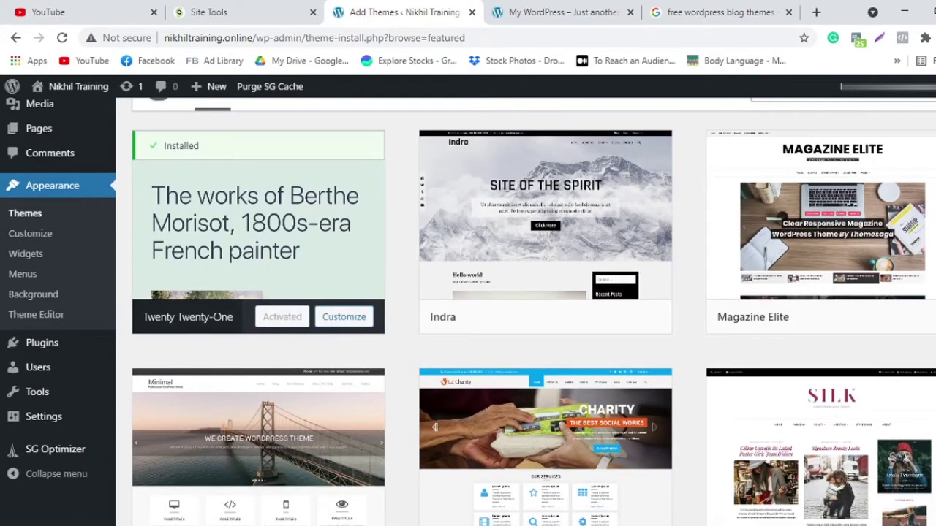
pyautogui.scroll(-2, 526, 312)
pyautogui.scroll(-1, 526, 312)
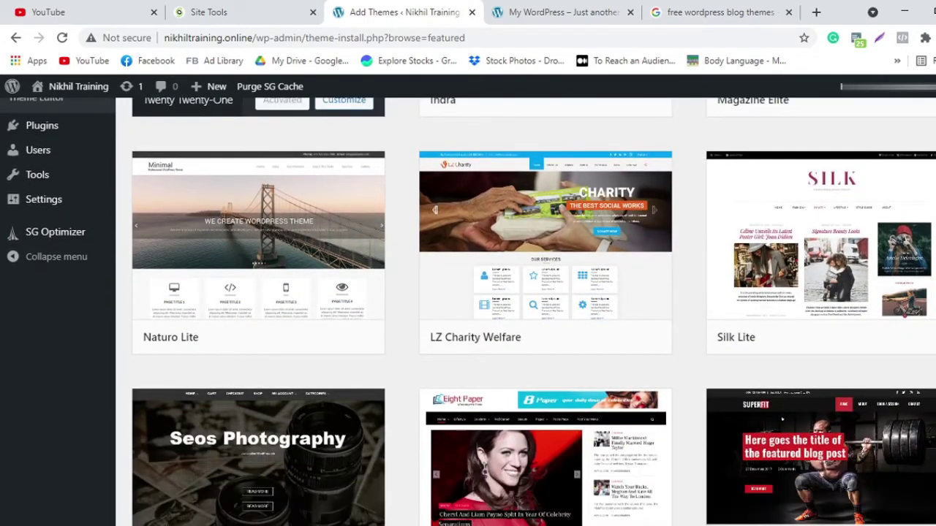
pyautogui.moveTo(830, 294)
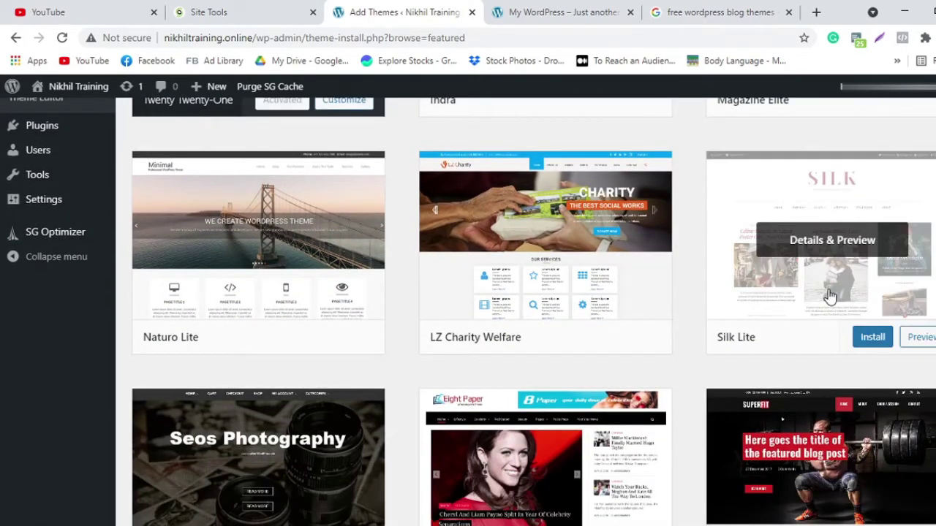
pyautogui.click(921, 340)
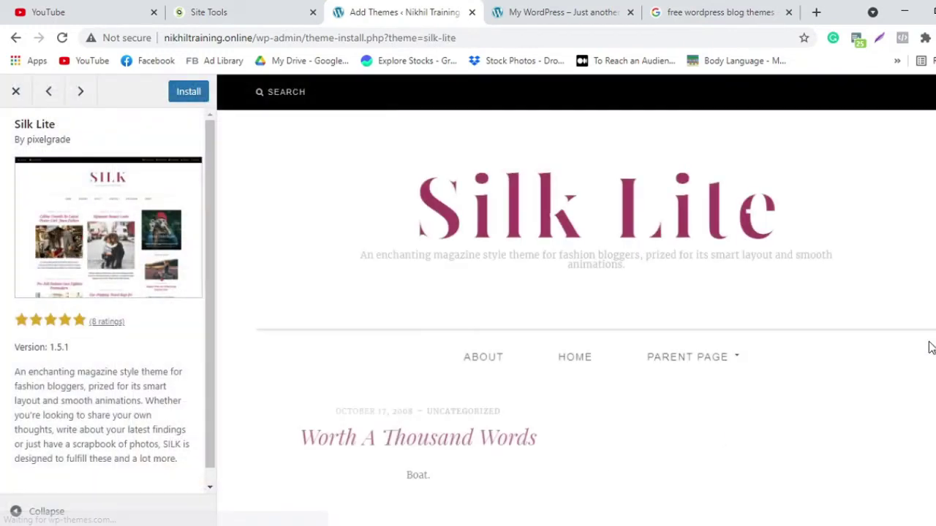
pyautogui.scroll(-3, 835, 291)
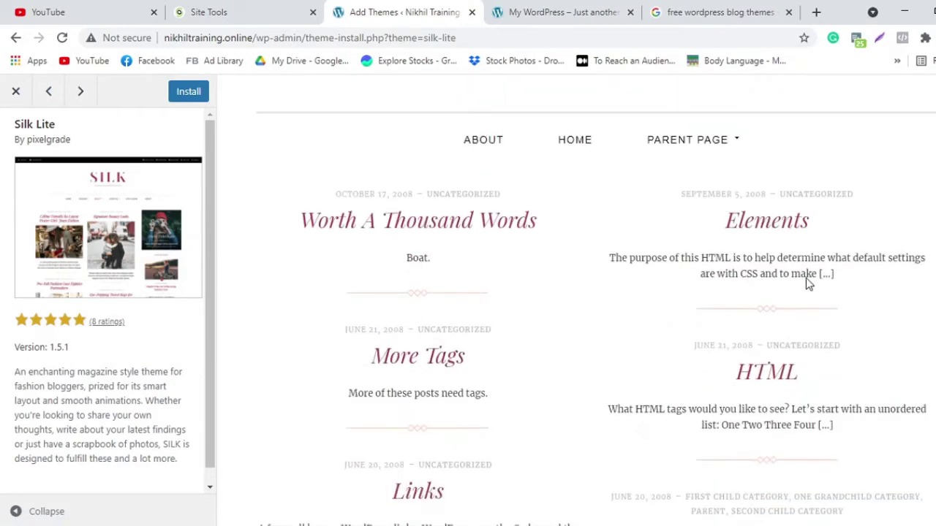
pyautogui.click(16, 91)
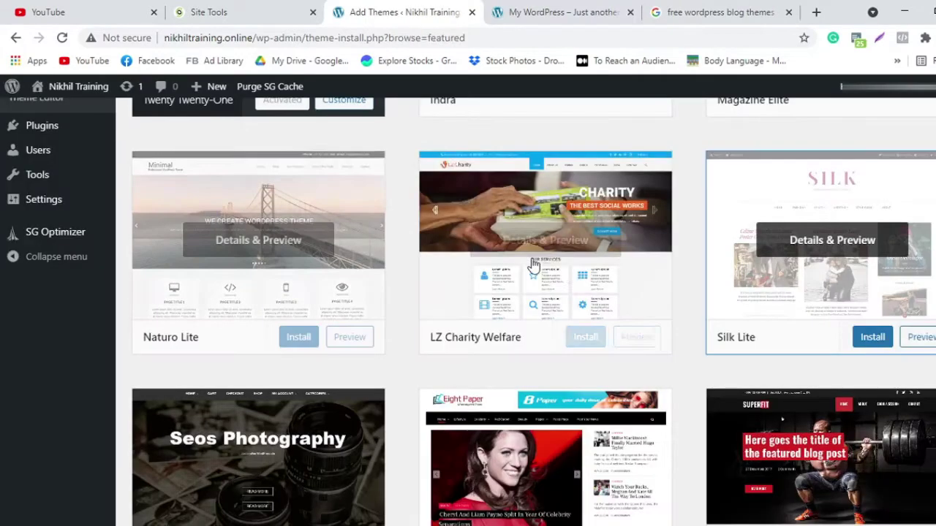
# Step: Browse the remaining featured themes on the Add Themes page and switch the listing to the popular themes
pyautogui.scroll(-7, 819, 276)
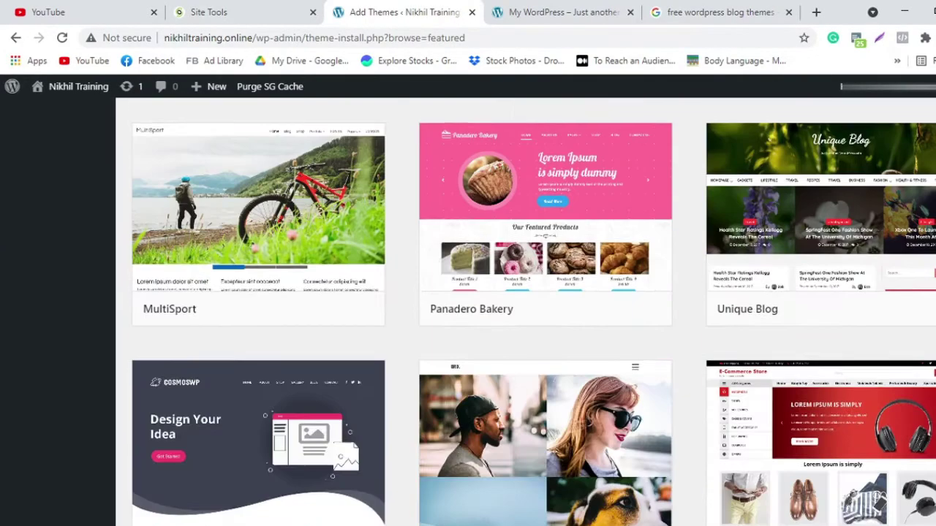
pyautogui.scroll(-2, 526, 312)
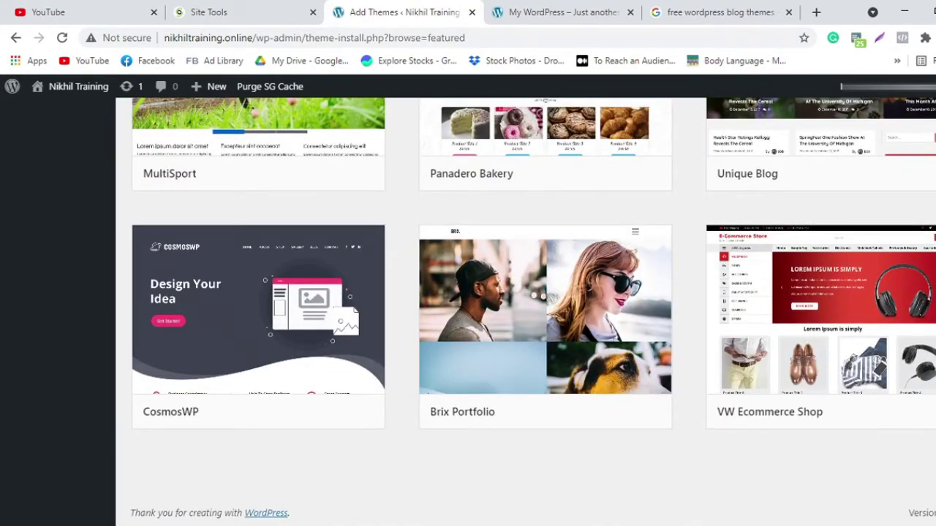
pyautogui.scroll(10, 636, 263)
pyautogui.click(257, 165)
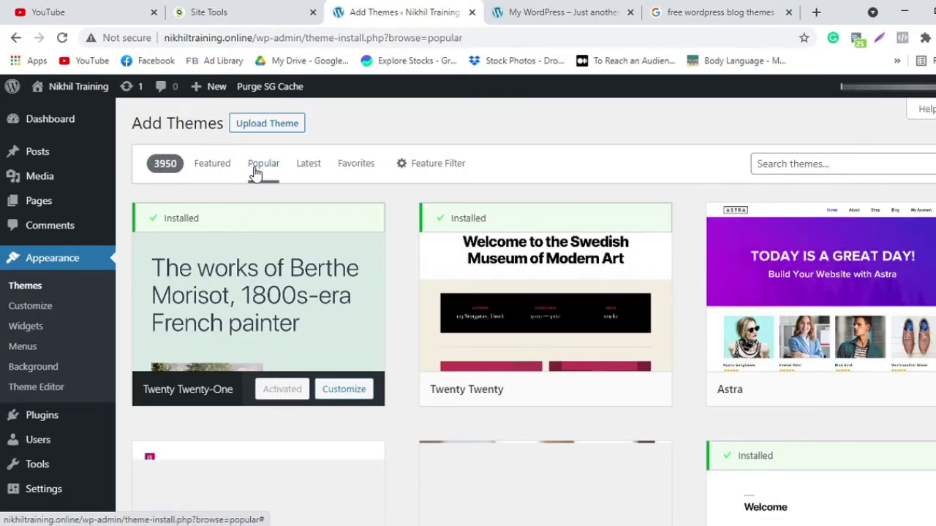
# Step: Search the theme directory for "blogs" and browse the matching blog themes
pyautogui.click(789, 165)
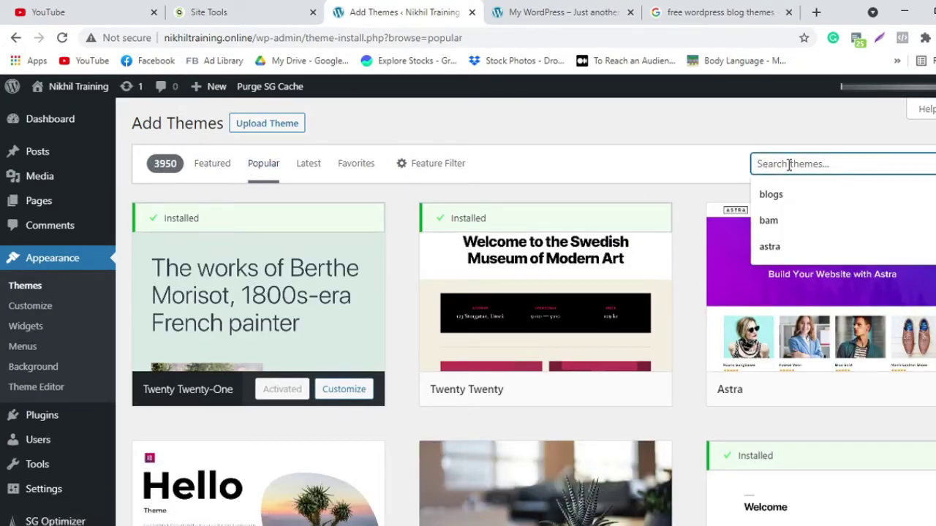
pyautogui.write('blogs')
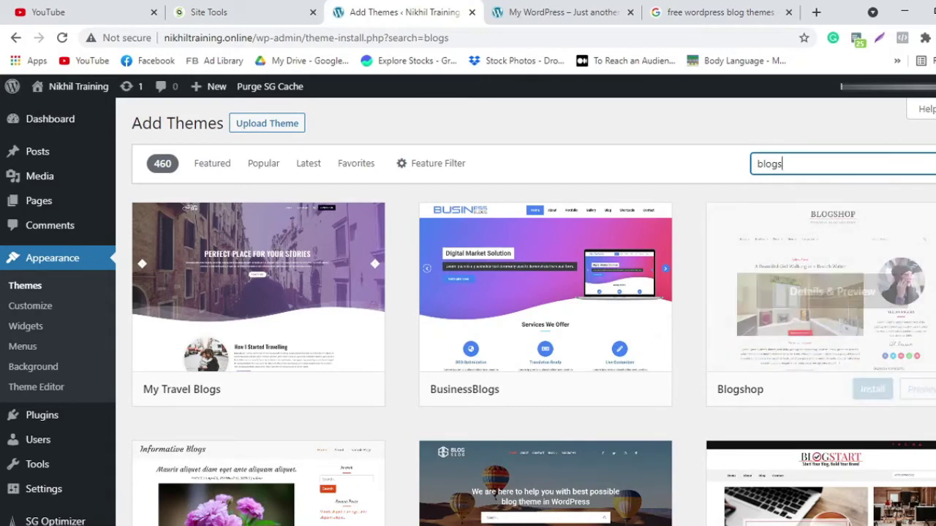
pyautogui.scroll(-4, 804, 307)
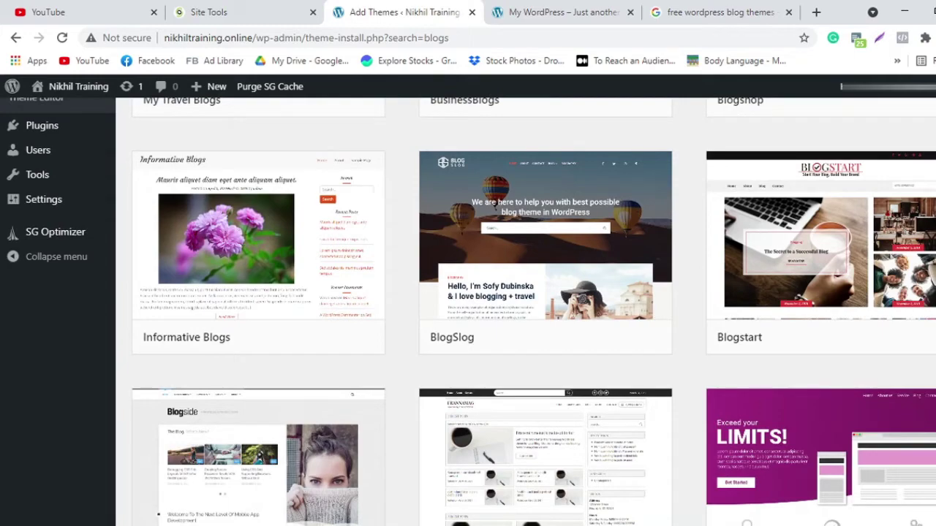
pyautogui.scroll(-3, 526, 307)
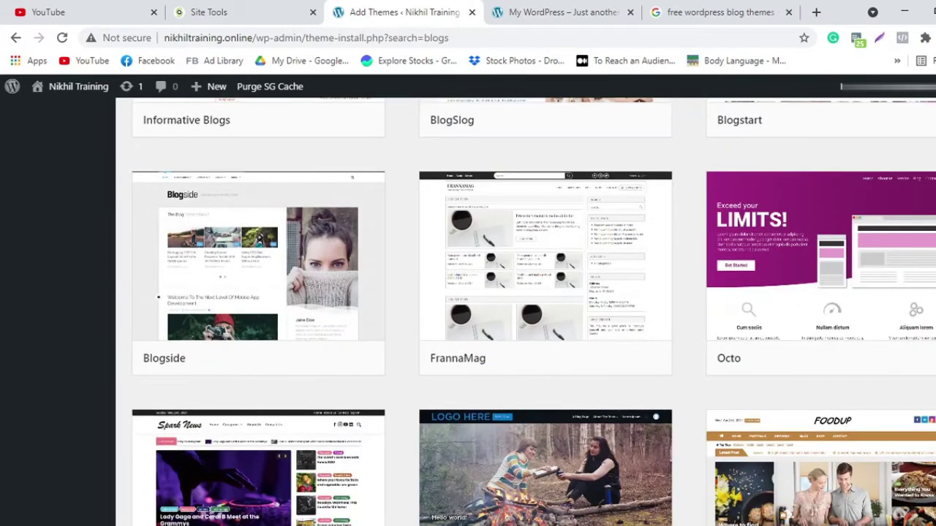
pyautogui.scroll(-3, 526, 307)
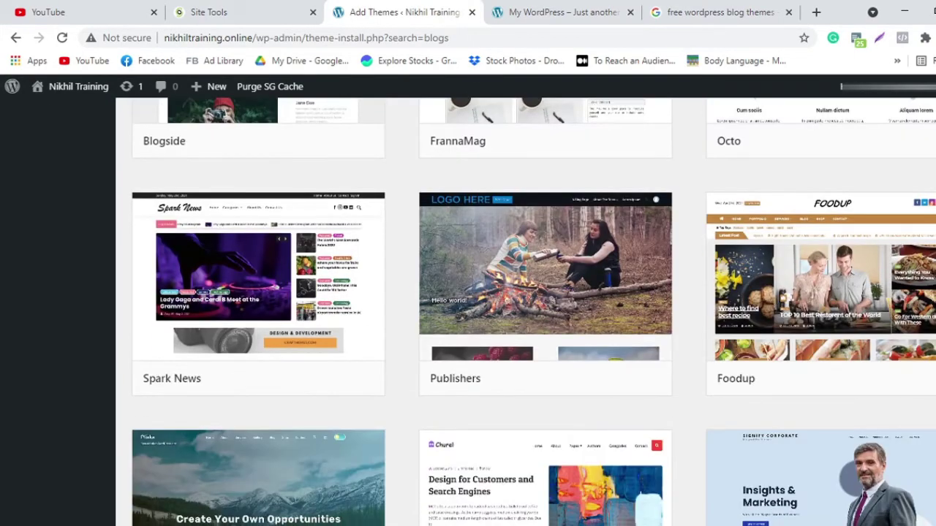
# Step: Preview the Spark News theme, look through its demo page layout and close the preview
pyautogui.moveTo(276, 299)
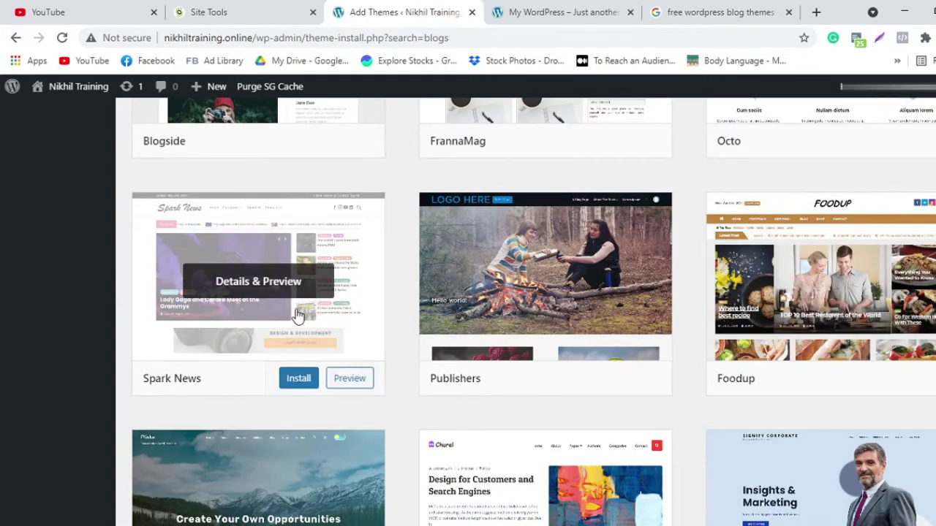
pyautogui.click(266, 315)
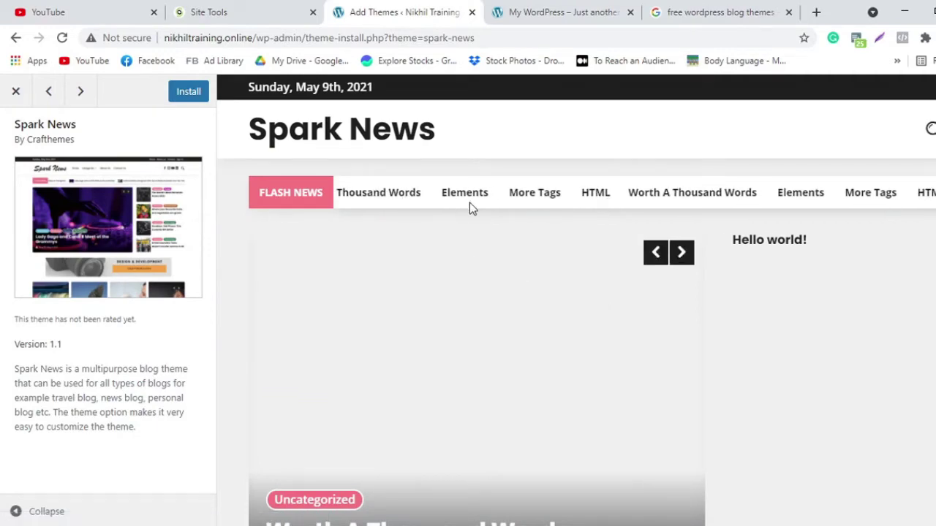
pyautogui.scroll(-4, 633, 346)
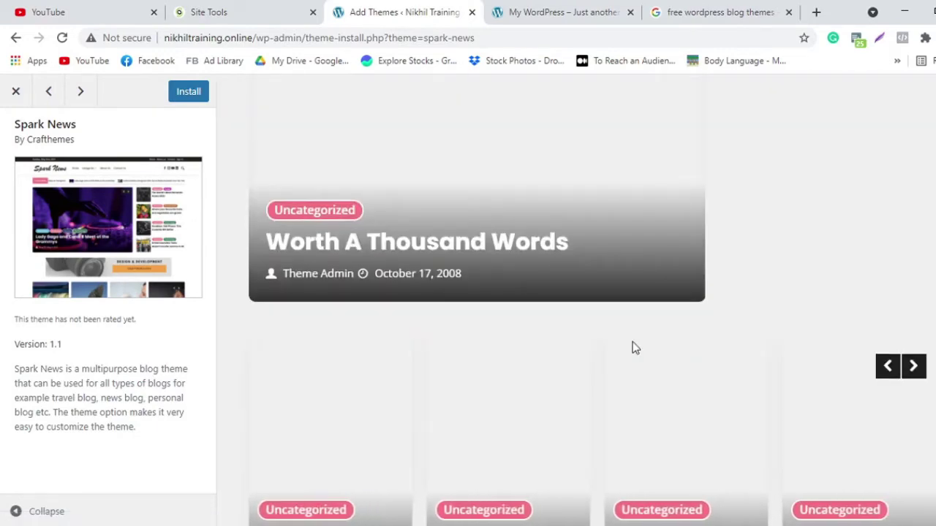
pyautogui.scroll(-6, 634, 348)
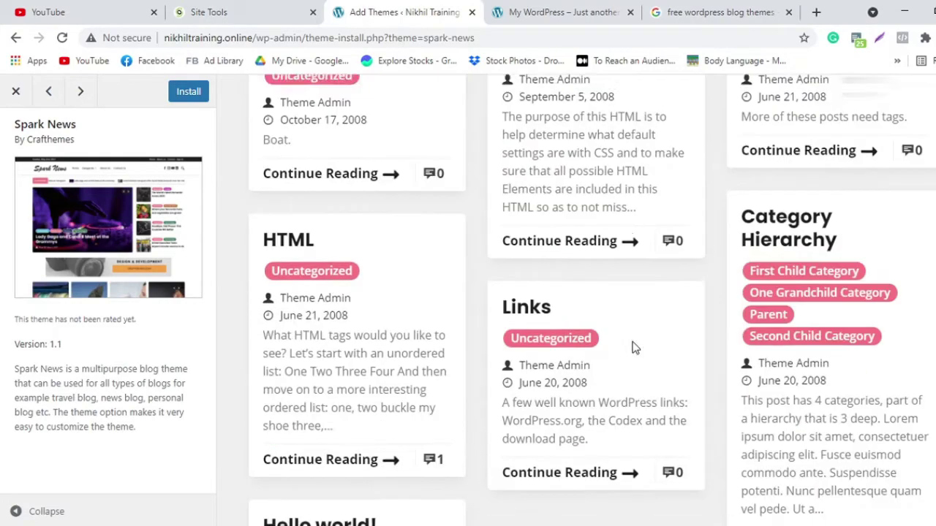
pyautogui.scroll(5, 644, 242)
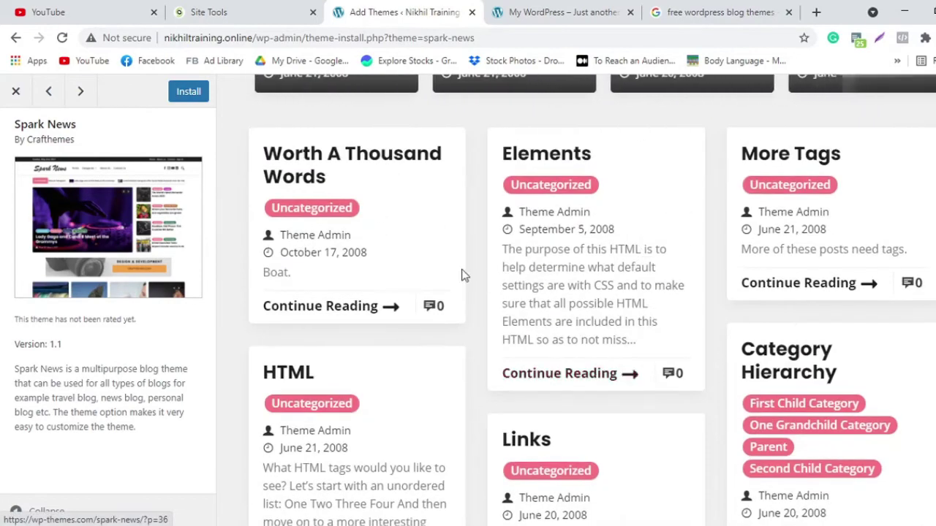
pyautogui.scroll(-3, 525, 319)
pyautogui.scroll(4, 522, 320)
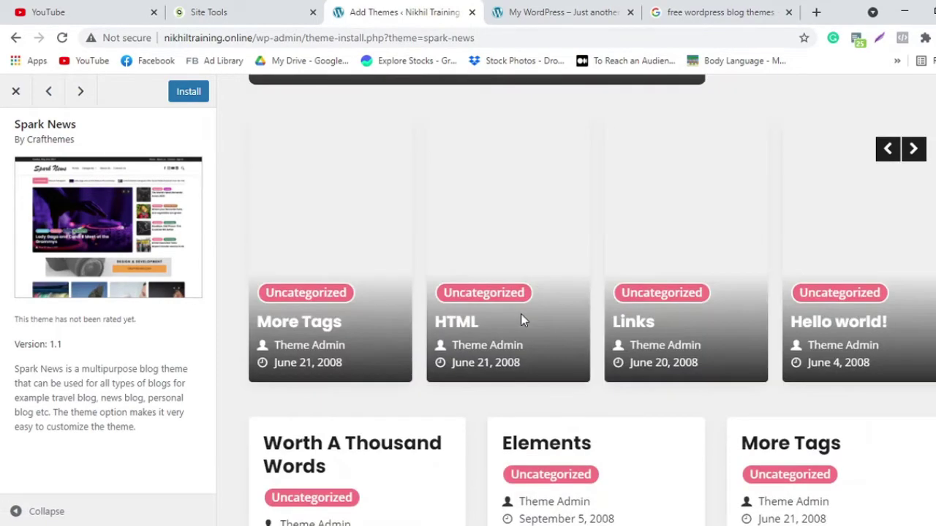
pyautogui.press('Escape')
# Step: Install and activate the Spark News theme, and reload the nikhiltraining.online homepage to check it
pyautogui.click(294, 320)
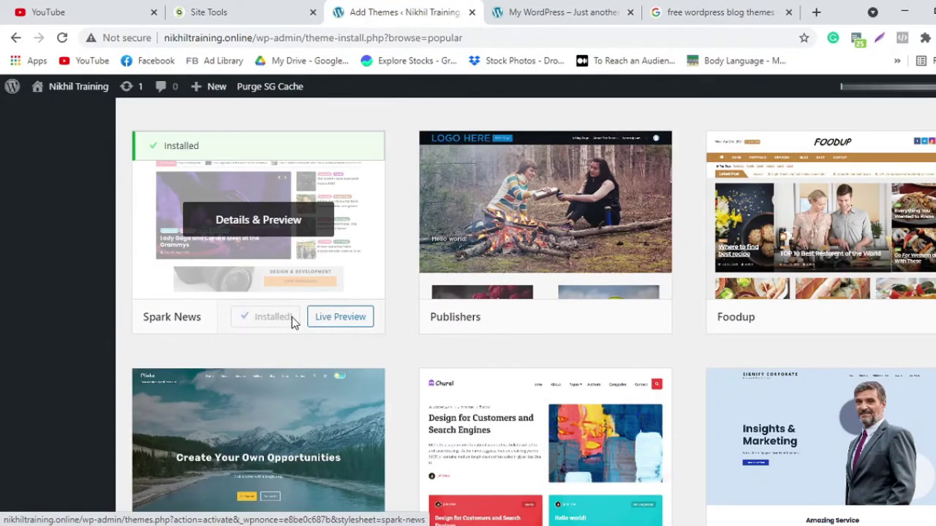
pyautogui.click(276, 317)
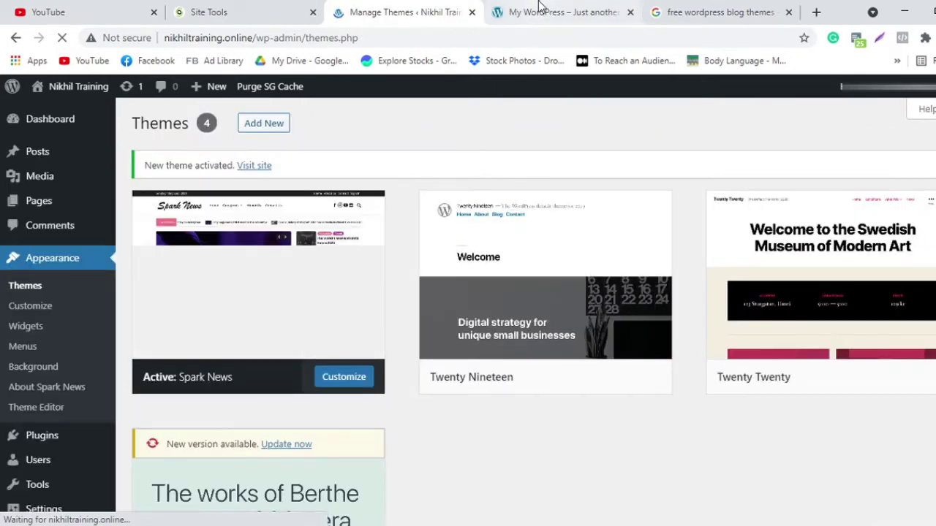
pyautogui.click(539, 7)
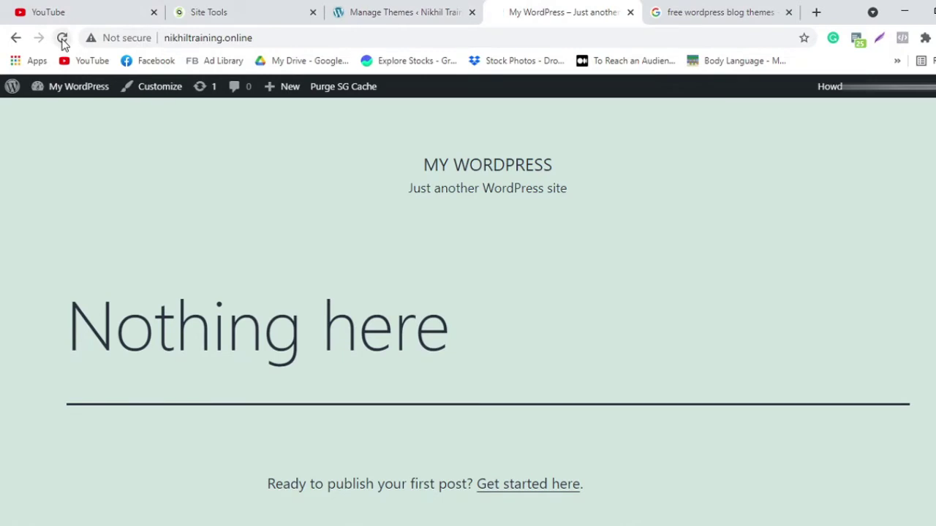
pyautogui.click(62, 41)
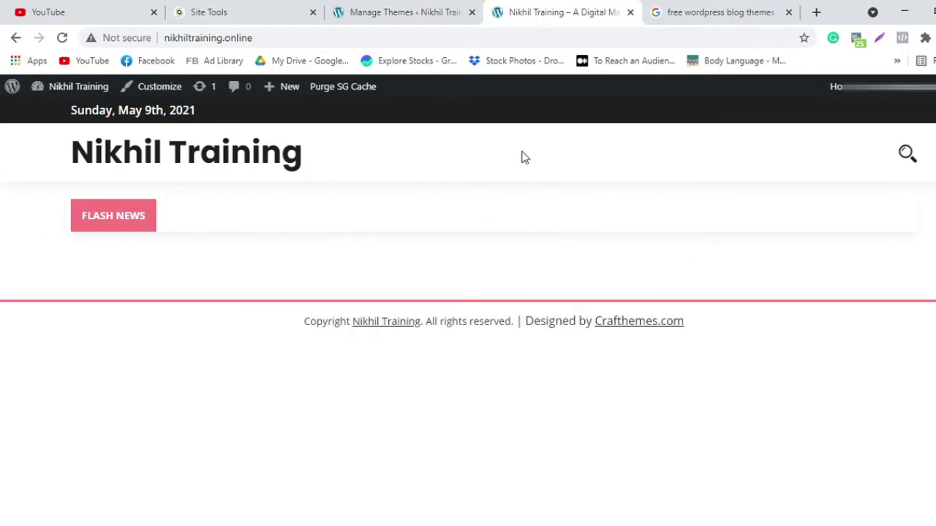
# Step: Return to the Google results and open WPBeginner's "64 Best Free WordPress Blog Themes for 2021" article in a new browser tab
pyautogui.click(396, 12)
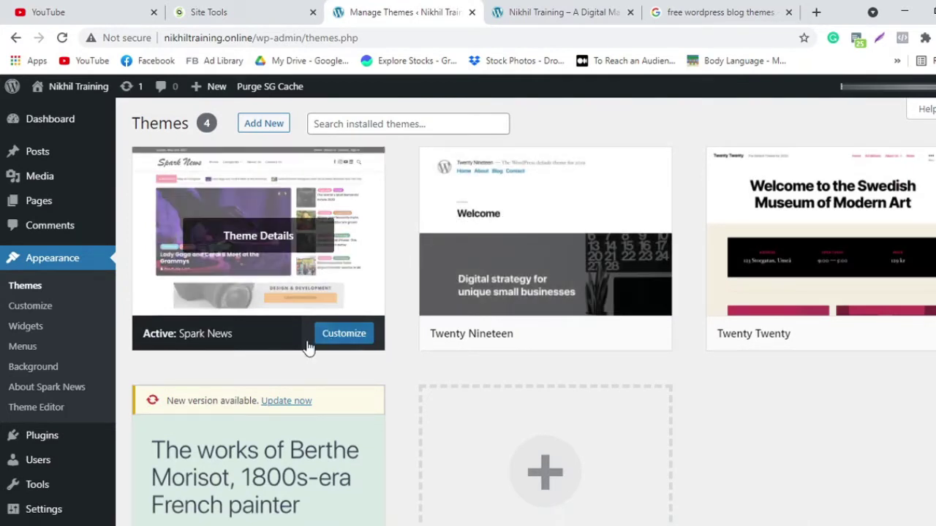
pyautogui.click(705, 15)
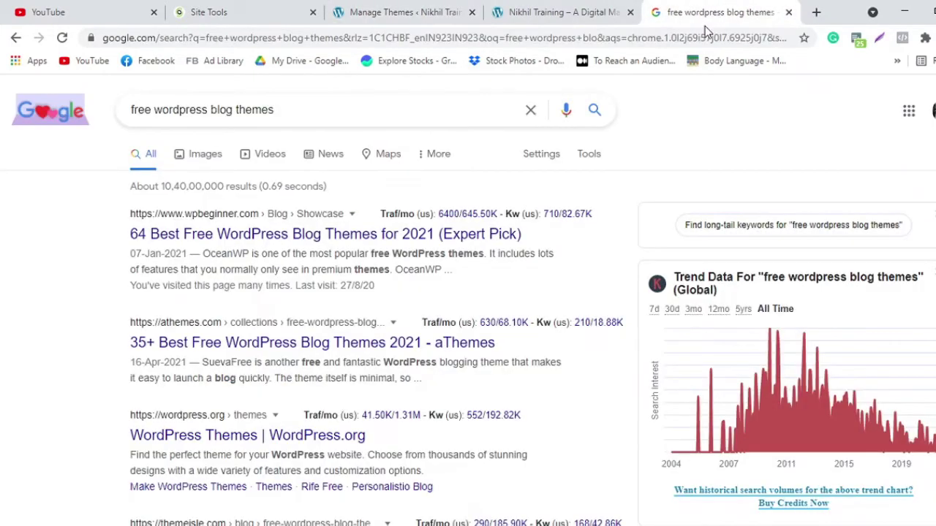
pyautogui.keyDown('ctrl'); pyautogui.click(292, 234); pyautogui.keyUp('ctrl')
pyautogui.click(756, 13)
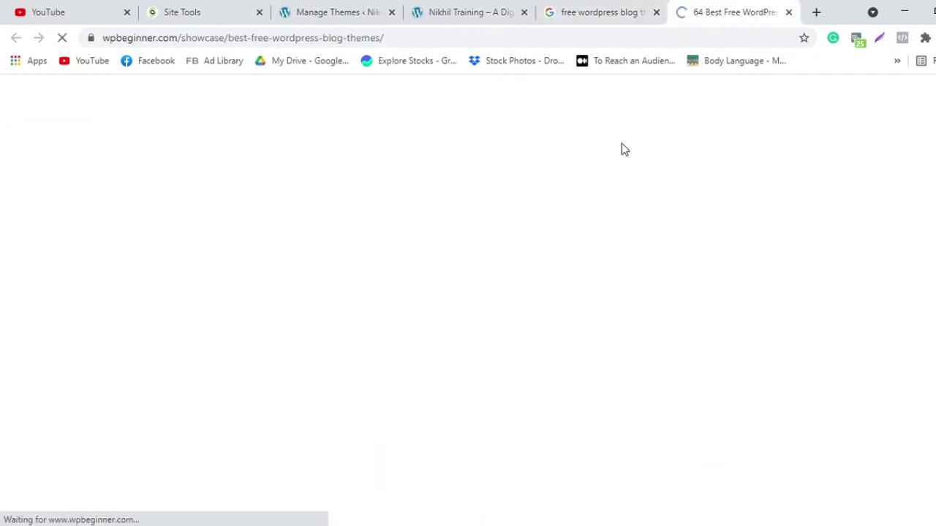
# Step: Look through the WPBeginner article's numbered list of free blog themes, comparing the designs from Astra to Poseidon
pyautogui.scroll(-15, 579, 252)
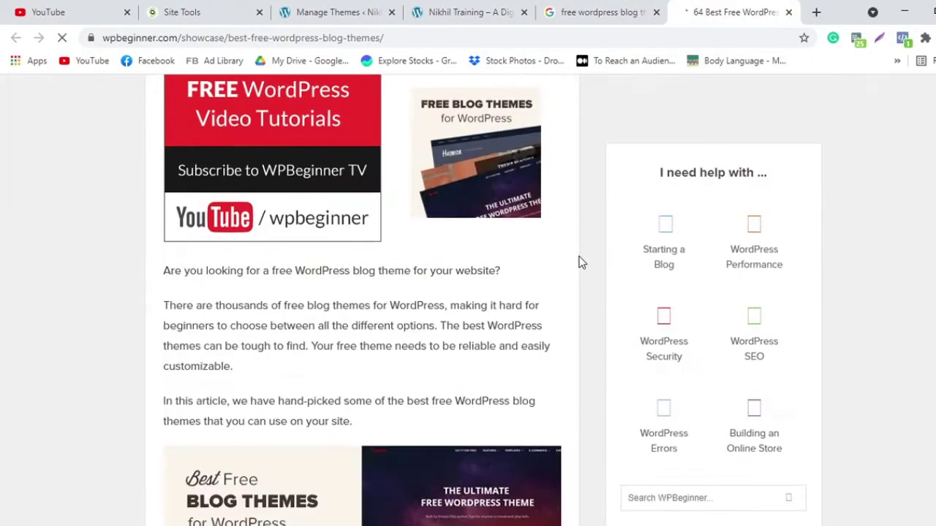
pyautogui.scroll(-10, 579, 262)
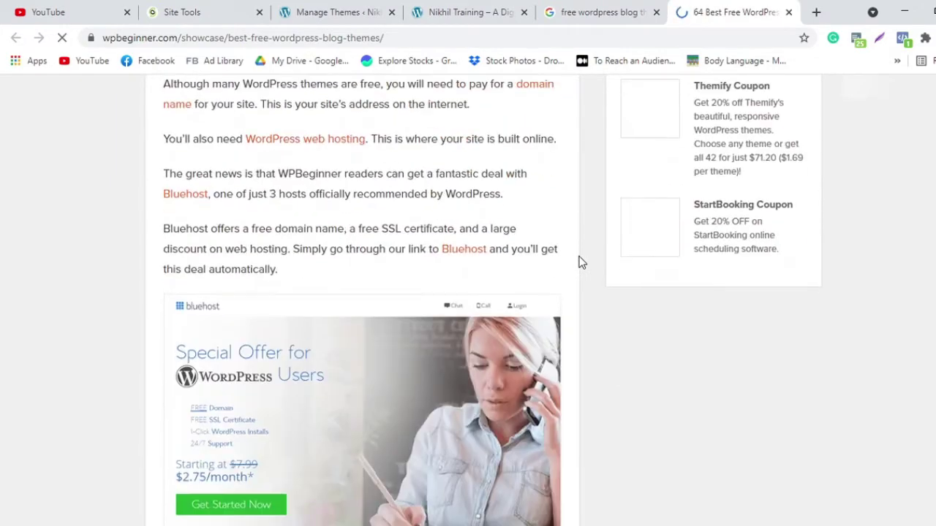
pyautogui.scroll(-3, 579, 262)
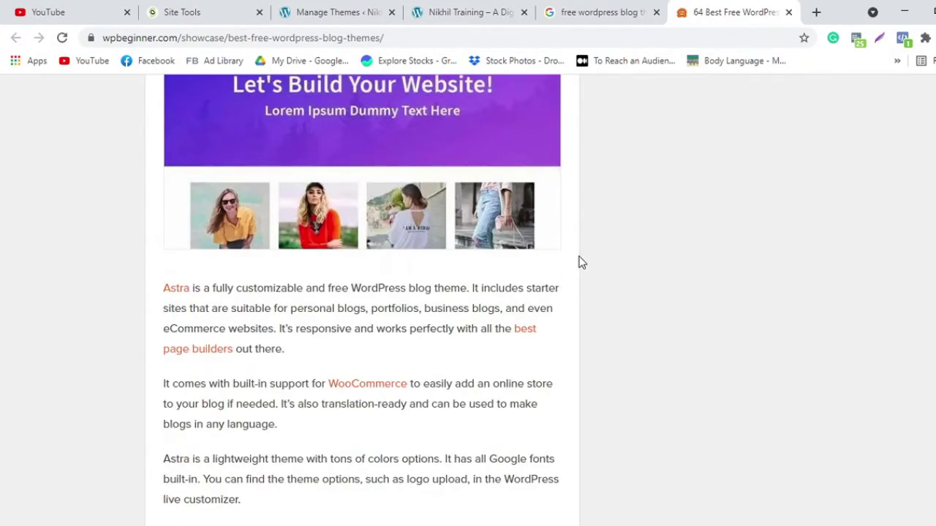
pyautogui.scroll(2, 579, 262)
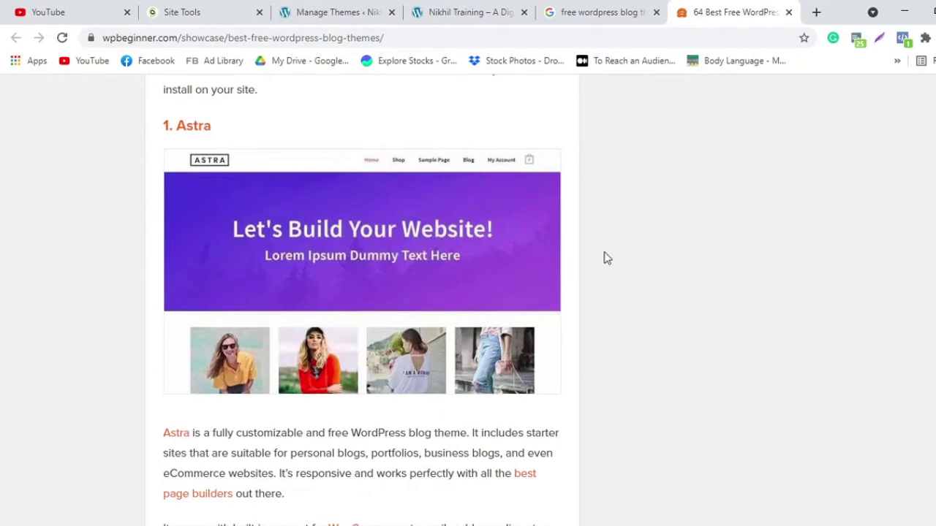
pyautogui.scroll(-7, 593, 249)
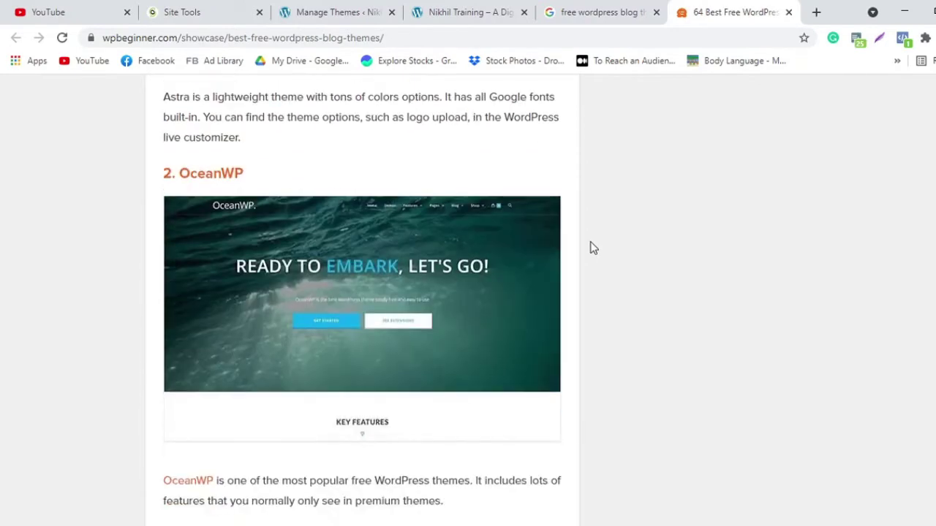
pyautogui.scroll(-2, 592, 249)
pyautogui.scroll(1, 593, 249)
pyautogui.scroll(-5, 593, 248)
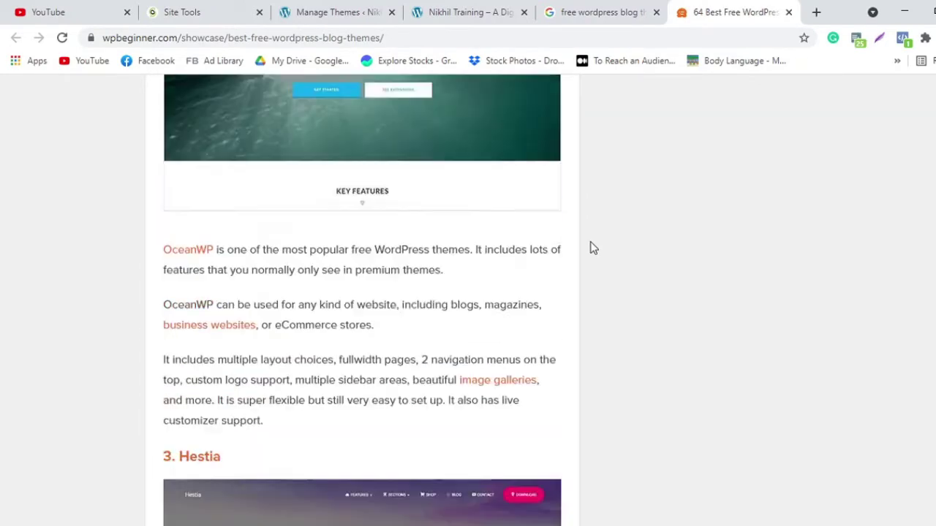
pyautogui.scroll(-1, 592, 248)
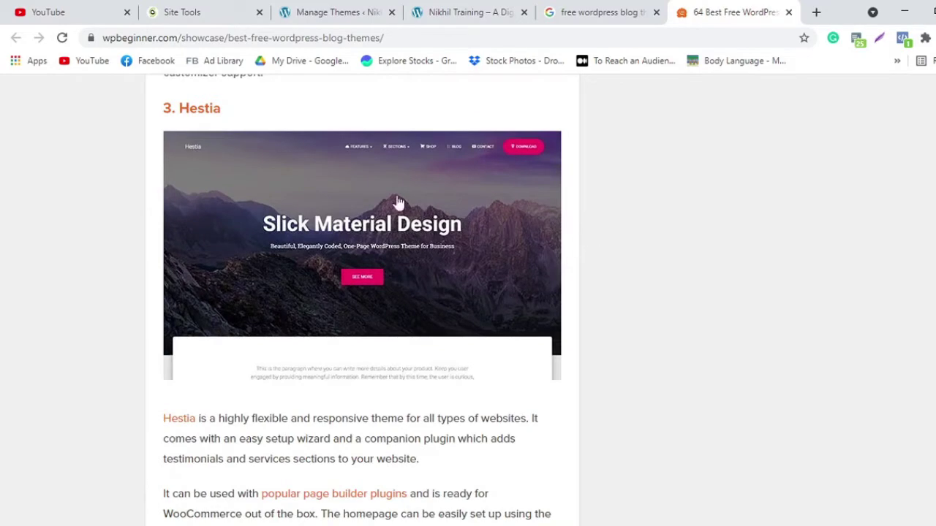
pyautogui.scroll(-8, 667, 269)
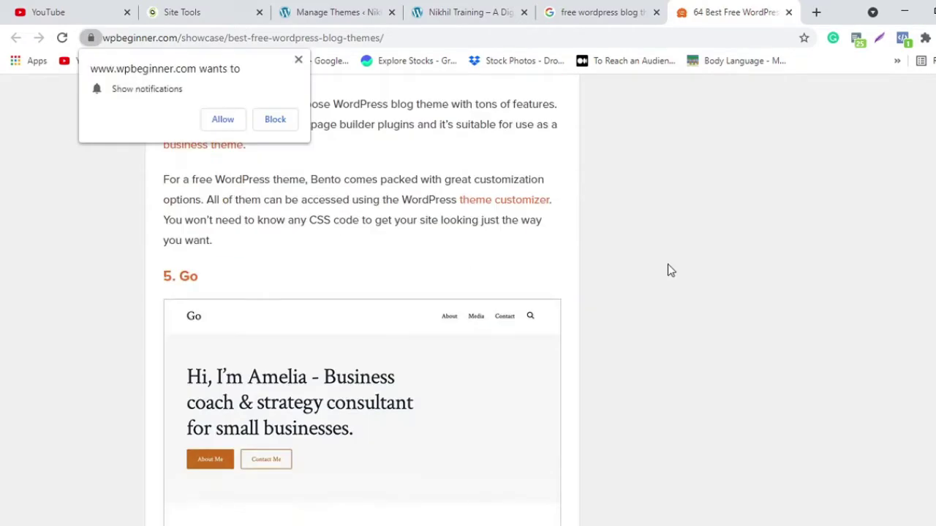
pyautogui.scroll(-3, 667, 265)
pyautogui.scroll(-12, 466, 226)
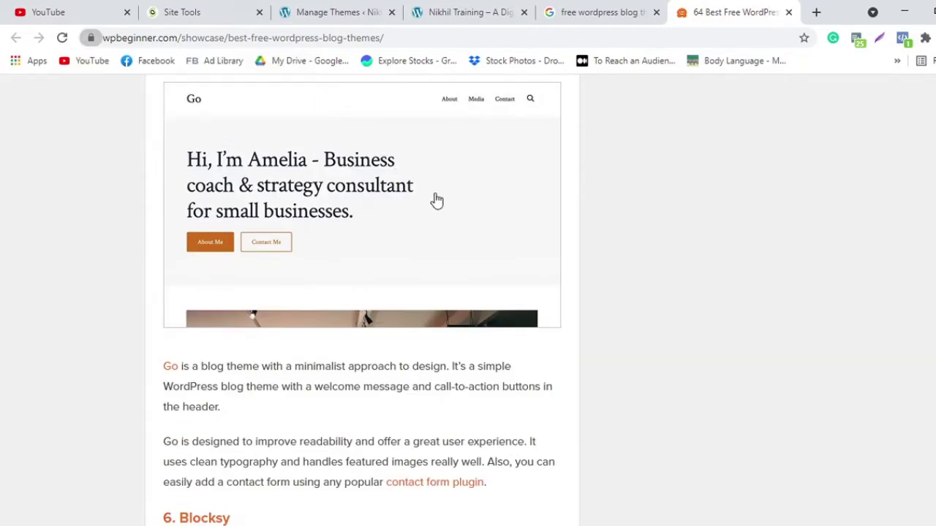
pyautogui.scroll(-15, 468, 228)
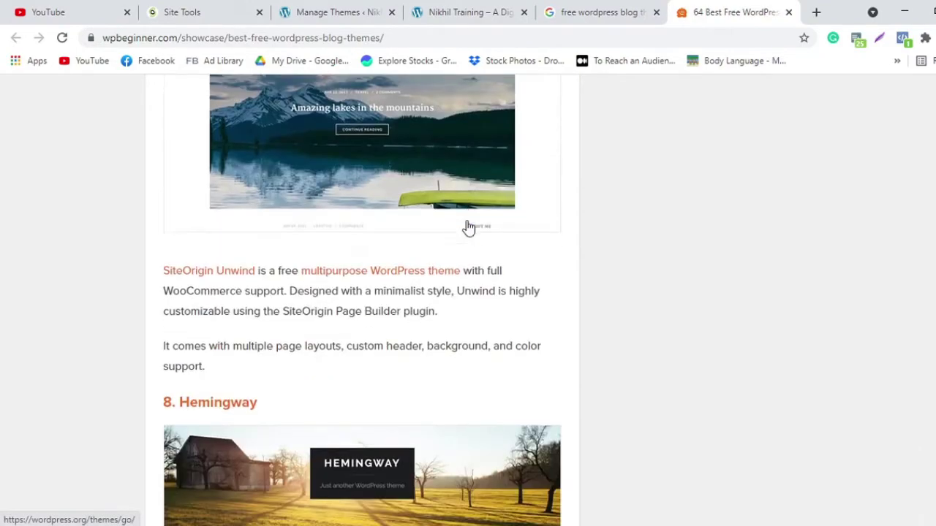
pyautogui.scroll(-12, 469, 228)
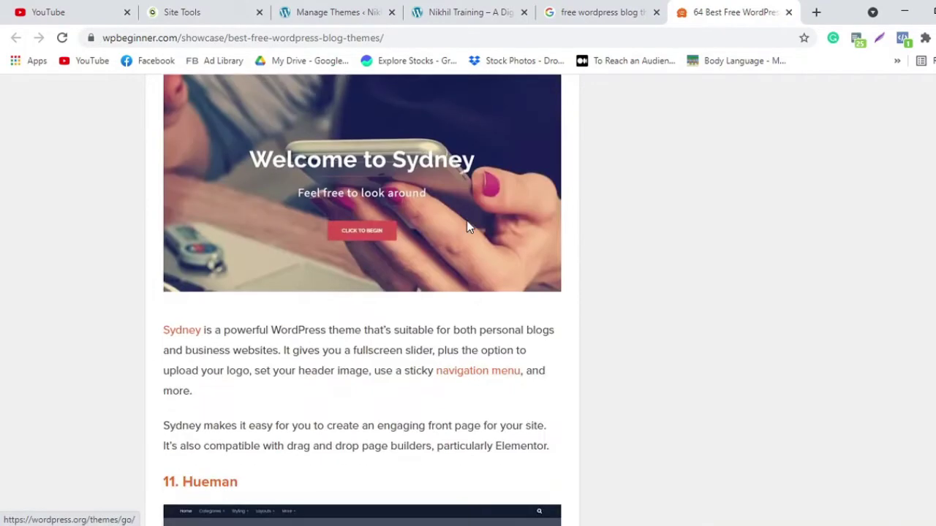
pyautogui.scroll(-3, 468, 226)
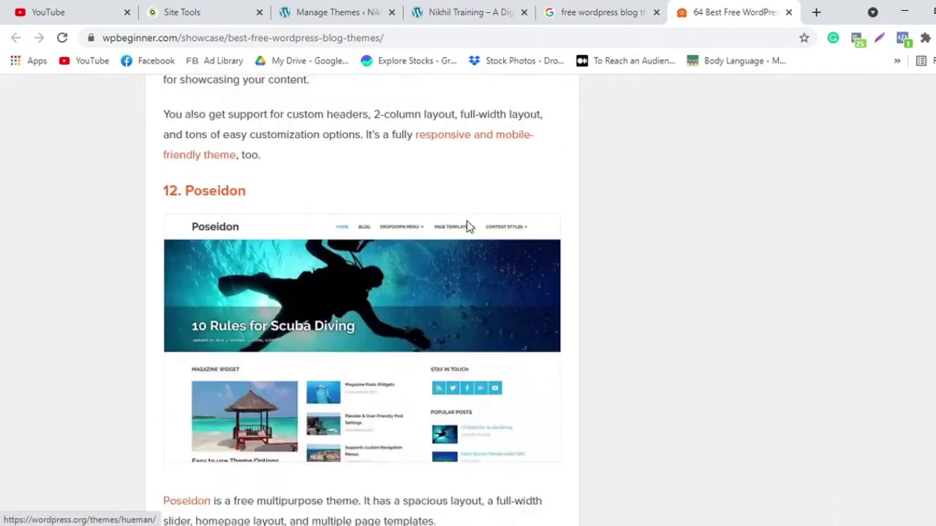
# Step: Copy the theme name Hueman from the WPBeginner article and search for it among the themes available to add to the site
pyautogui.scroll(6, 468, 226)
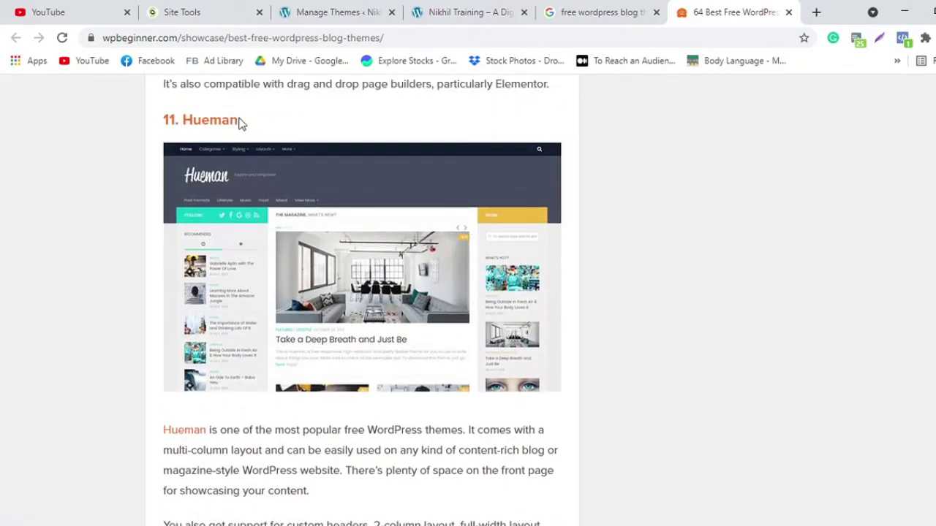
pyautogui.moveTo(240, 121); pyautogui.dragTo(185, 119)
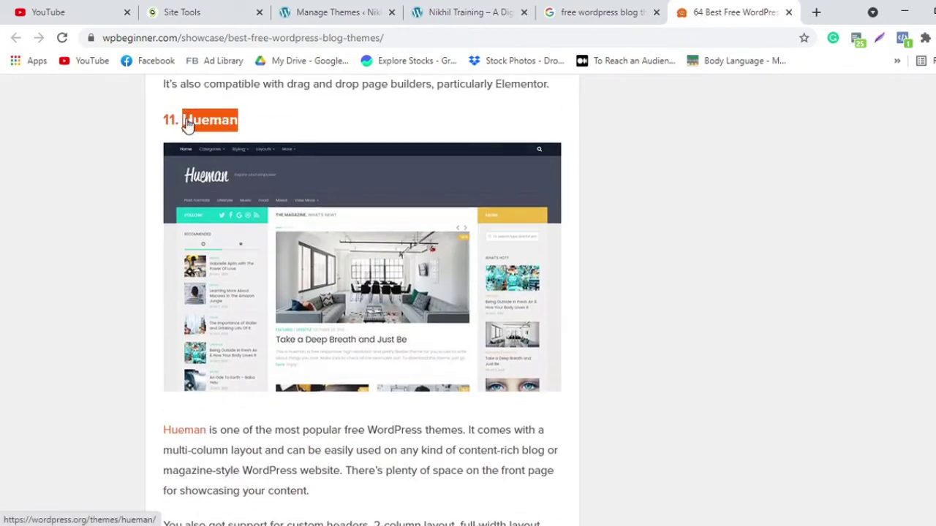
pyautogui.click(485, 11)
pyautogui.click(334, 10)
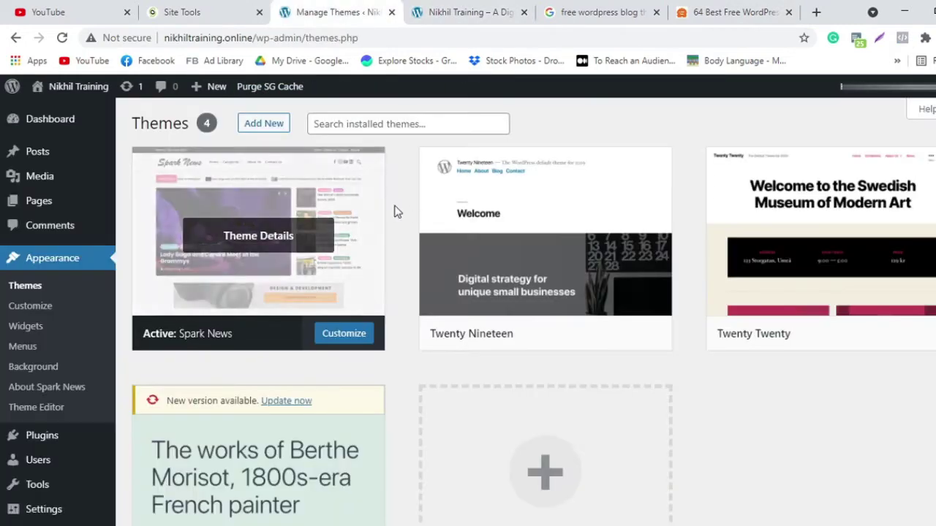
pyautogui.click(260, 126)
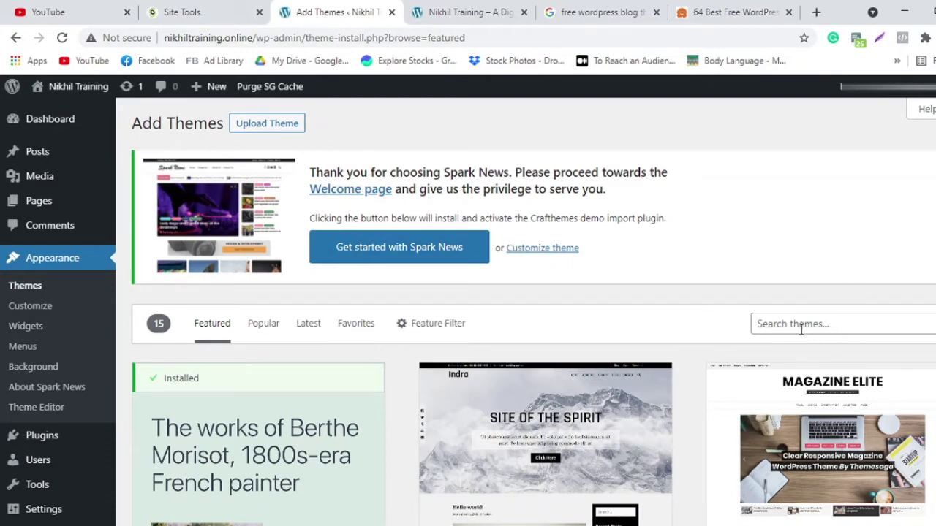
pyautogui.click(800, 329)
pyautogui.write('Hueman')
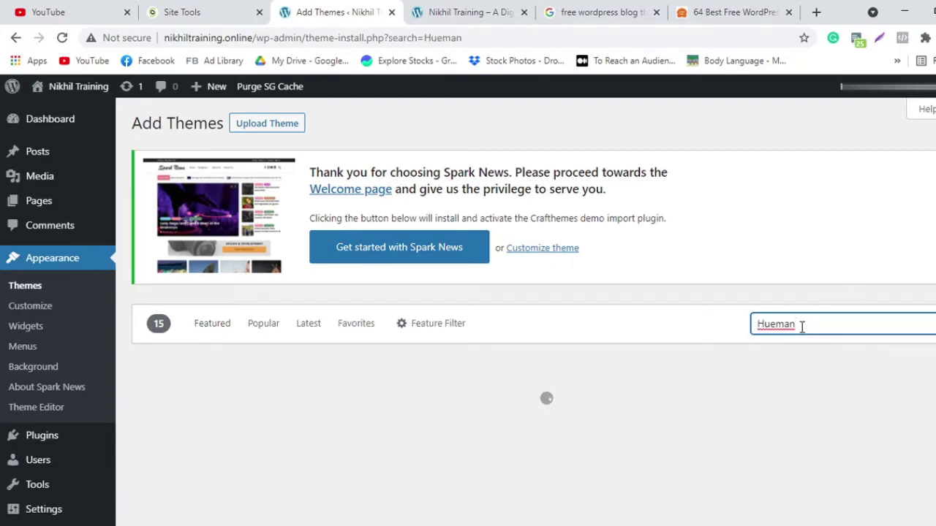
# Step: Install and activate the Hueman theme
pyautogui.moveTo(305, 420)
pyautogui.scroll(-2, 305, 420)
pyautogui.click(296, 418)
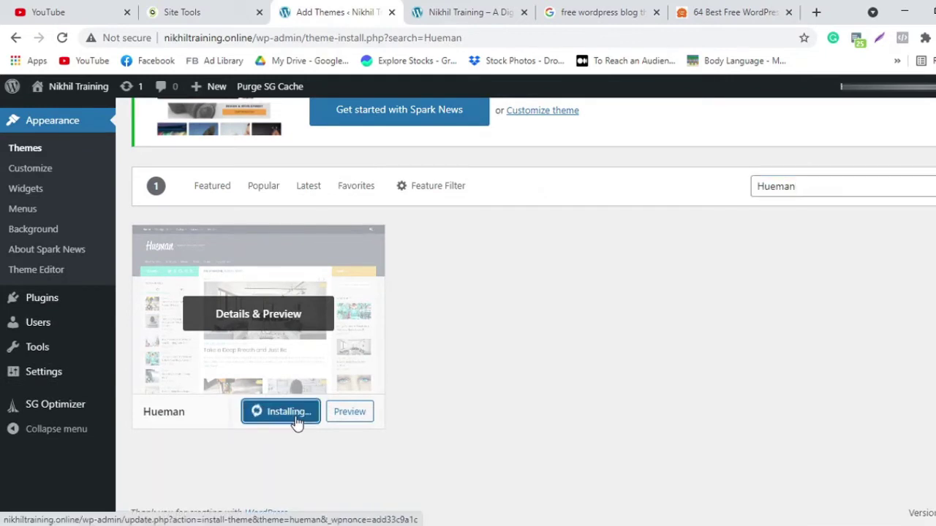
pyautogui.click(282, 417)
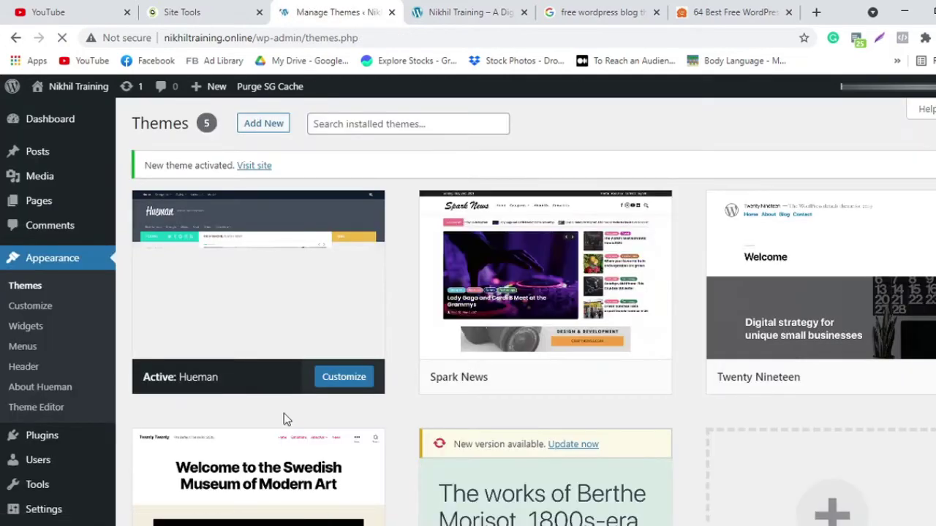
# Step: Reload the nikhiltraining.online homepage and look over its layout with the Hueman theme
pyautogui.click(487, 23)
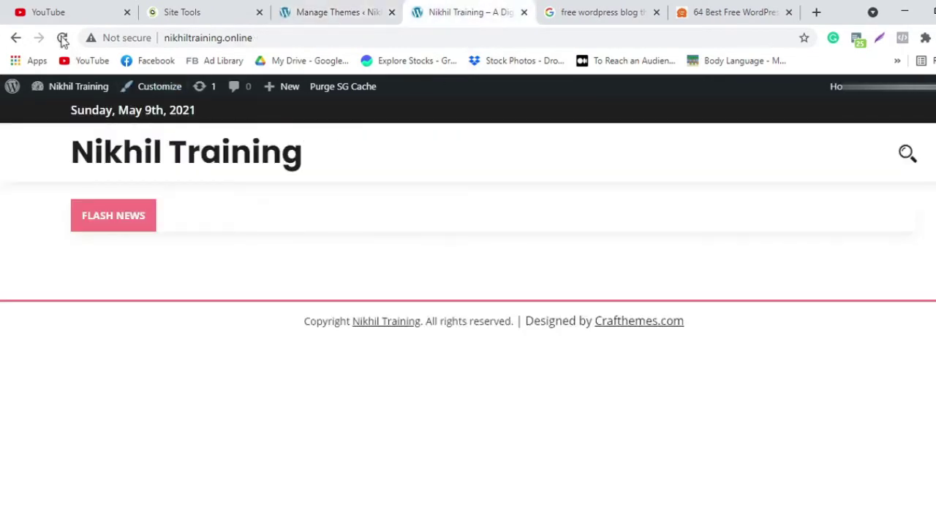
pyautogui.click(62, 38)
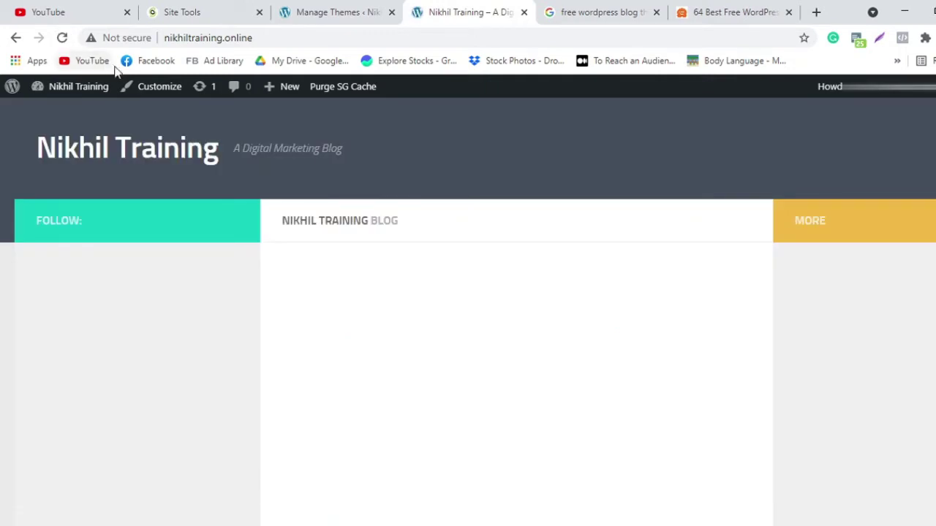
pyautogui.scroll(-5, 587, 255)
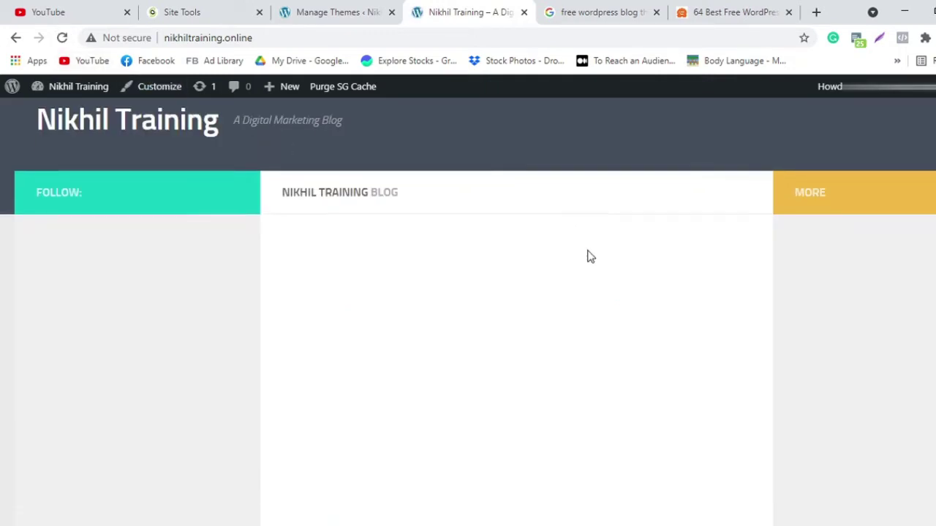
pyautogui.scroll(5, 590, 257)
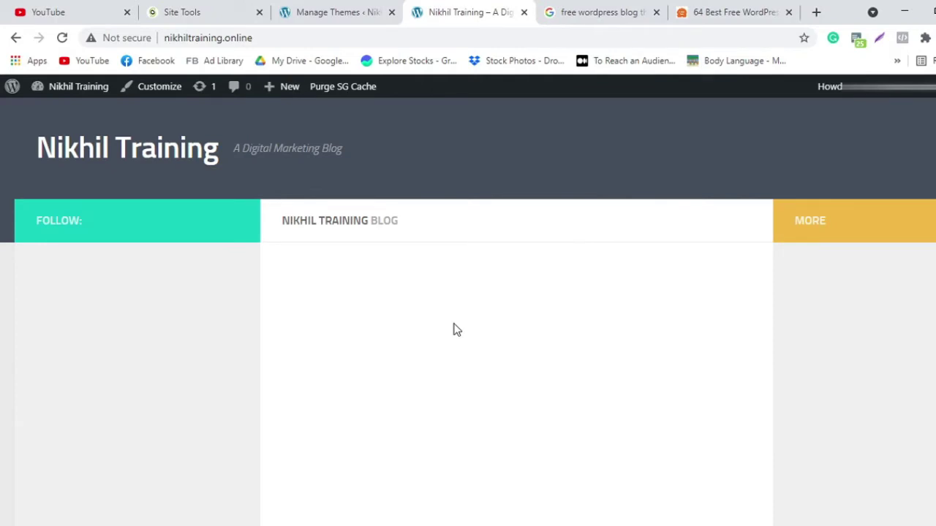
# Step: Compare the Hueman thumbnail among the installed themes with the live homepage's header and column layout
pyautogui.click(353, 7)
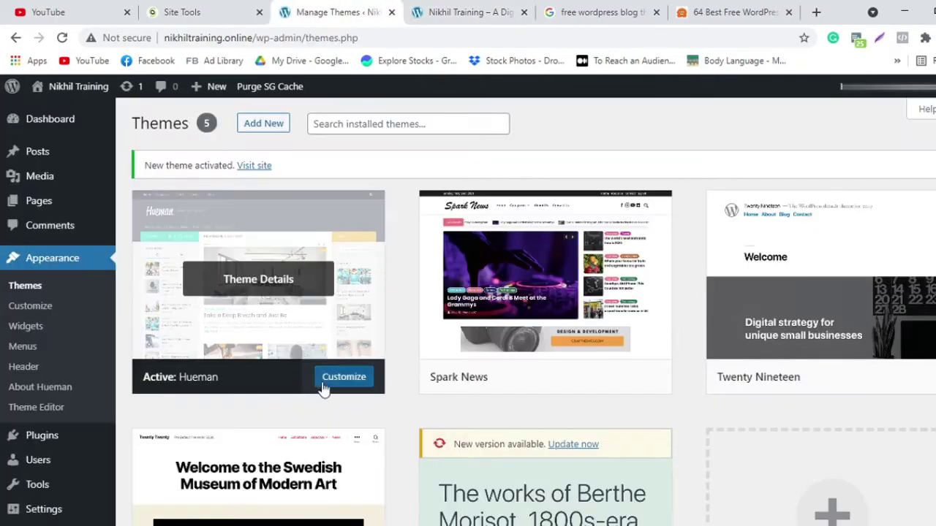
pyautogui.click(464, 12)
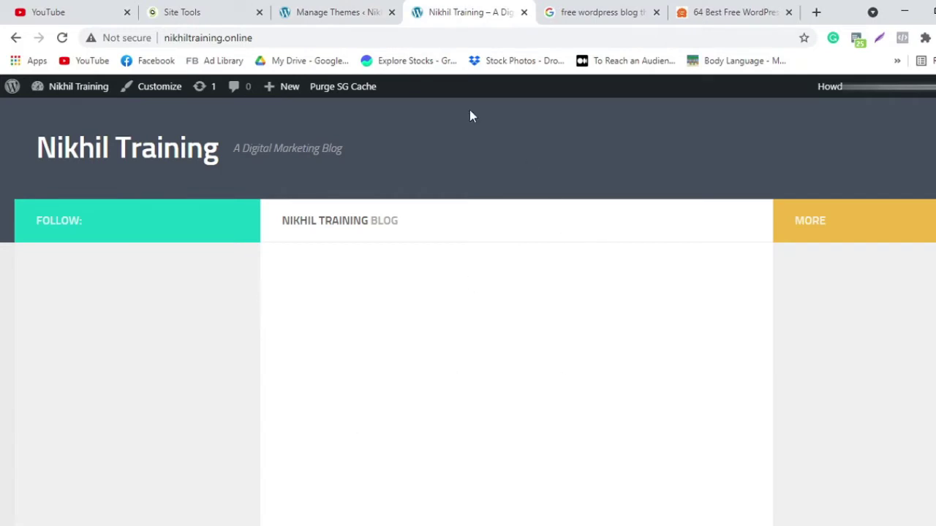
pyautogui.click(342, 12)
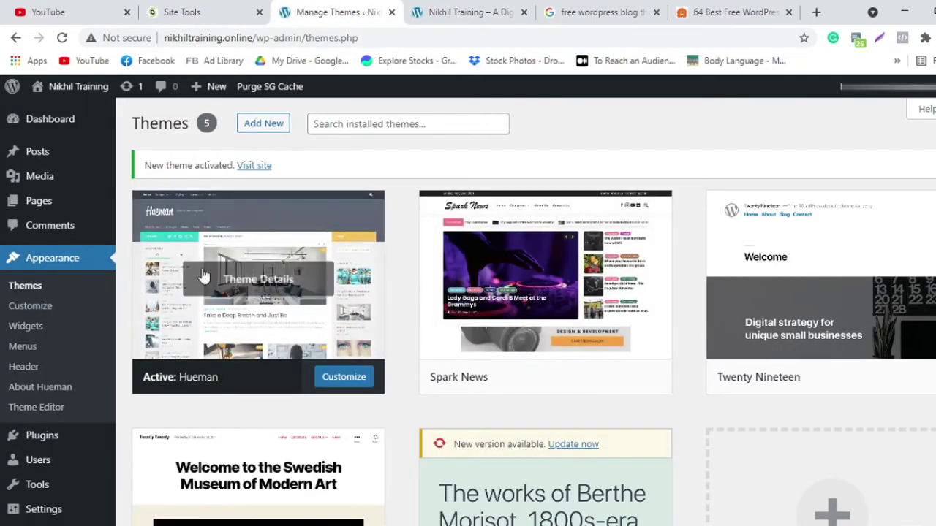
pyautogui.click(435, 12)
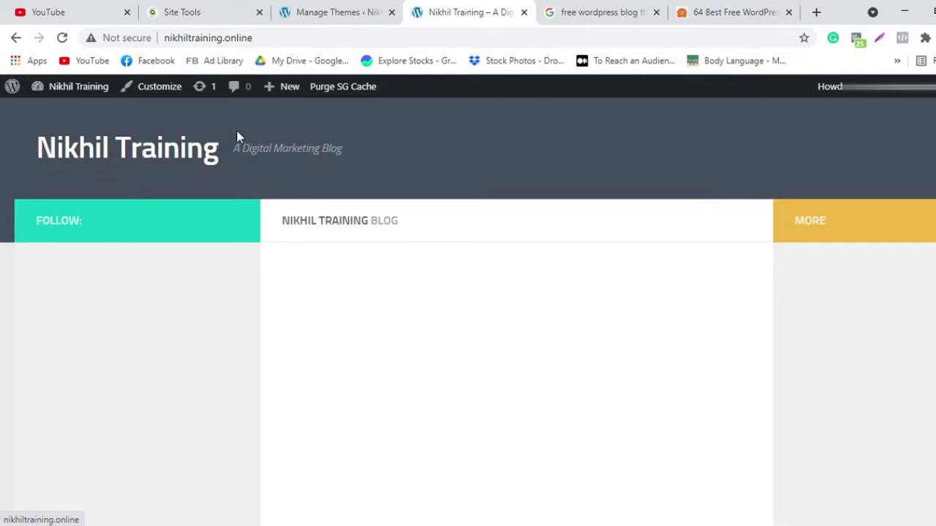
pyautogui.click(315, 12)
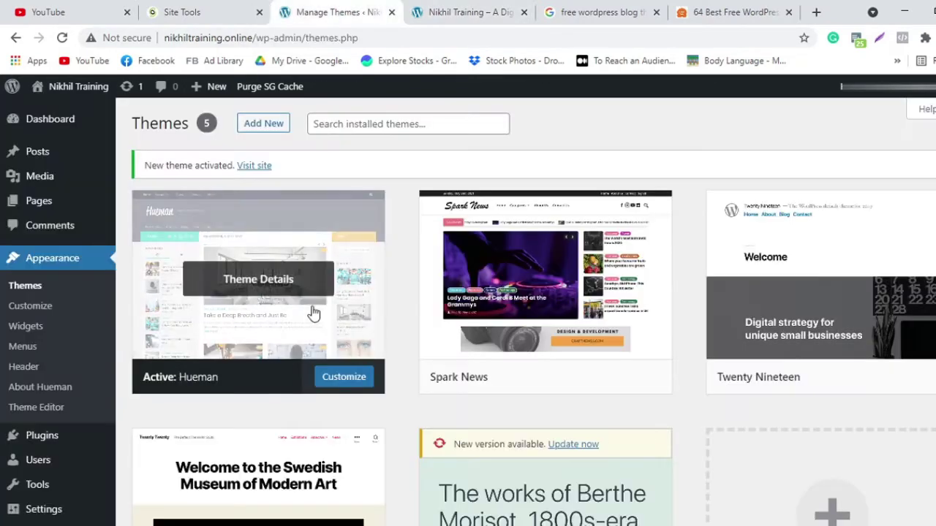
# Step: Start customizing the Hueman theme and open the Site Identity settings within Header Design
pyautogui.click(32, 311)
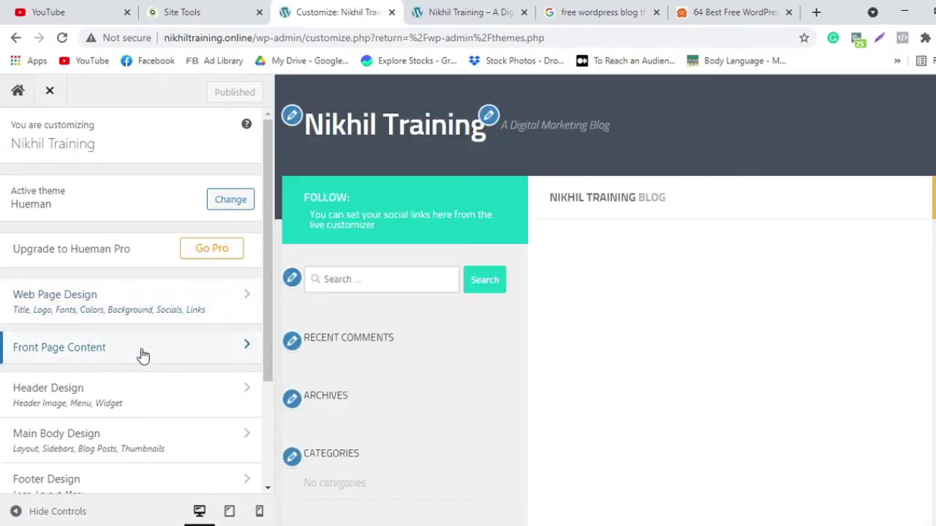
pyautogui.scroll(-1, 122, 353)
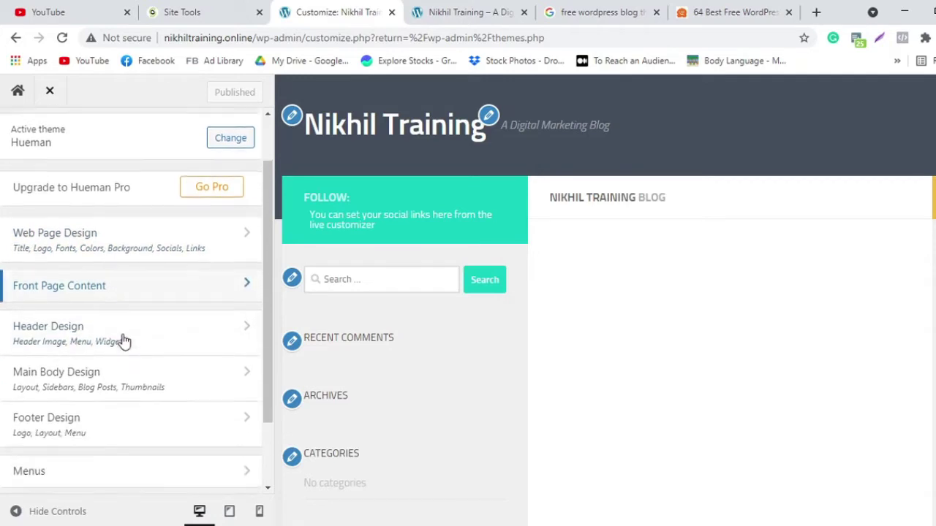
pyautogui.click(167, 327)
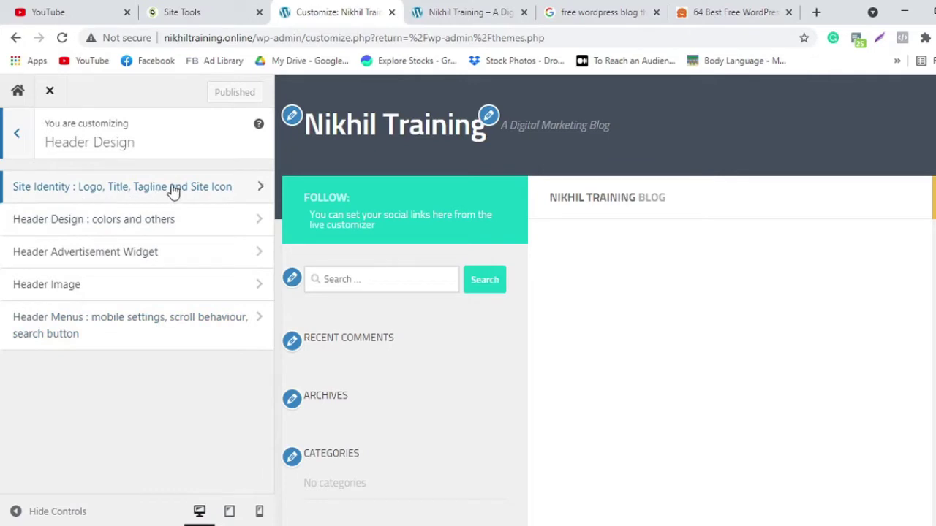
pyautogui.click(121, 195)
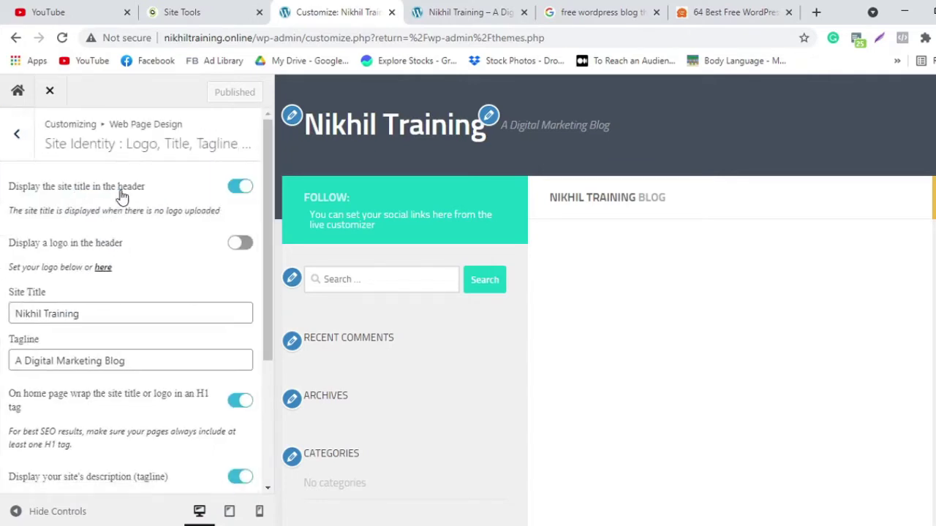
# Step: Turn on the logo display in the header to look at its logo options, and turn it off again
pyautogui.scroll(-3, 148, 273)
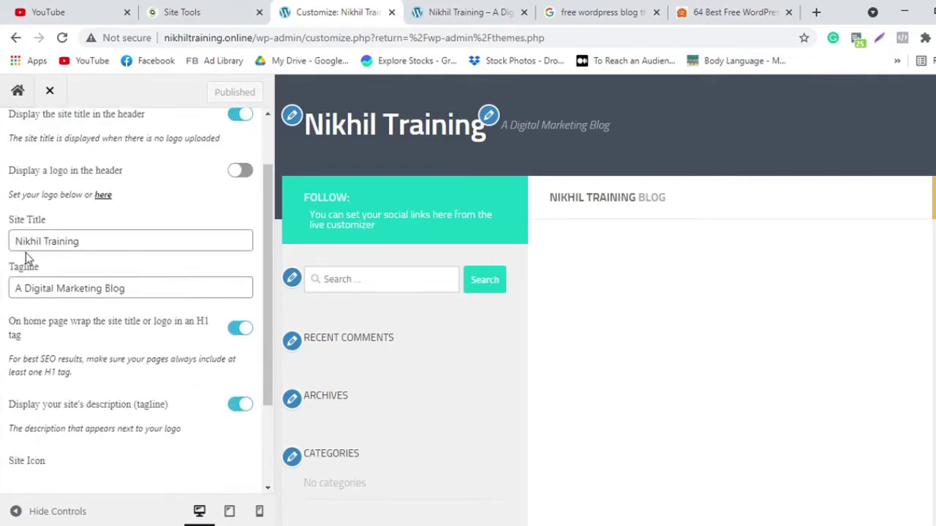
pyautogui.click(240, 170)
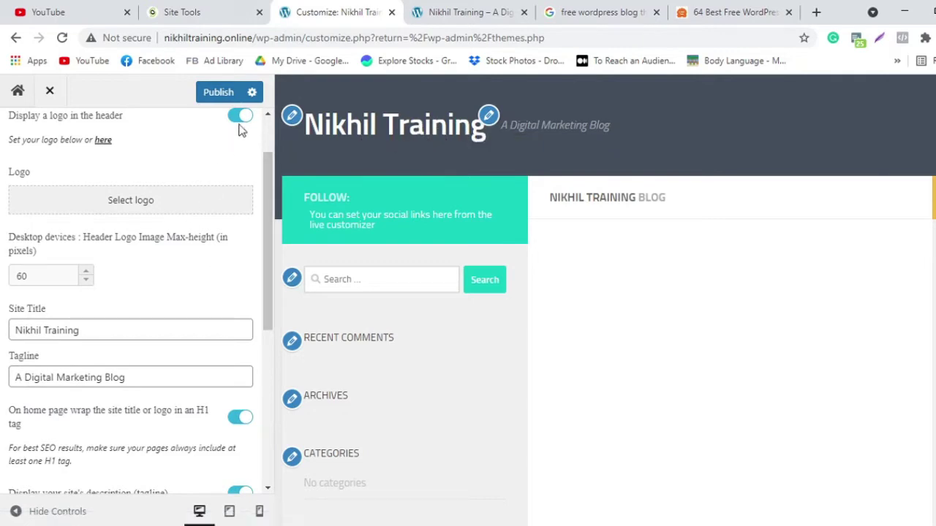
pyautogui.scroll(-1, 241, 124)
pyautogui.scroll(-2, 243, 123)
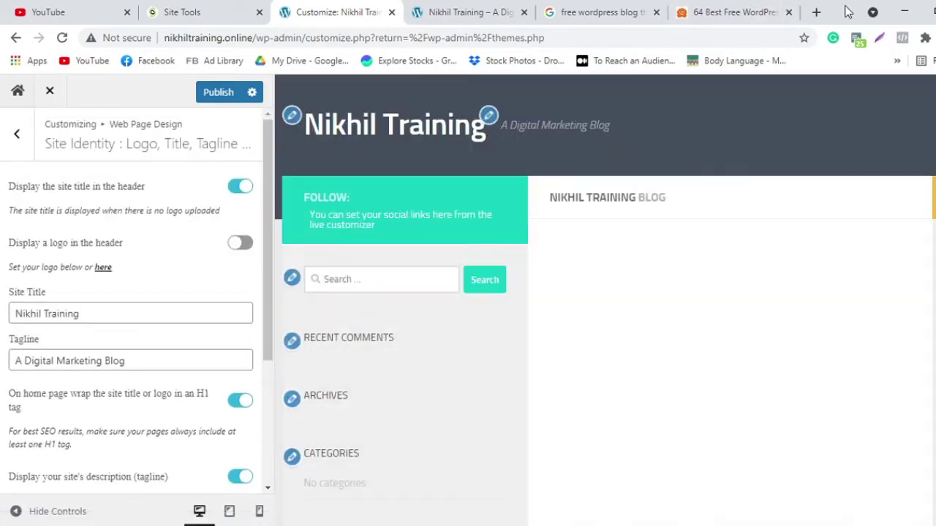
# Step: Search for "wix logo maker" in a new browser tab and start the Wix Logo Maker to view its logo creation choices
pyautogui.click(817, 13)
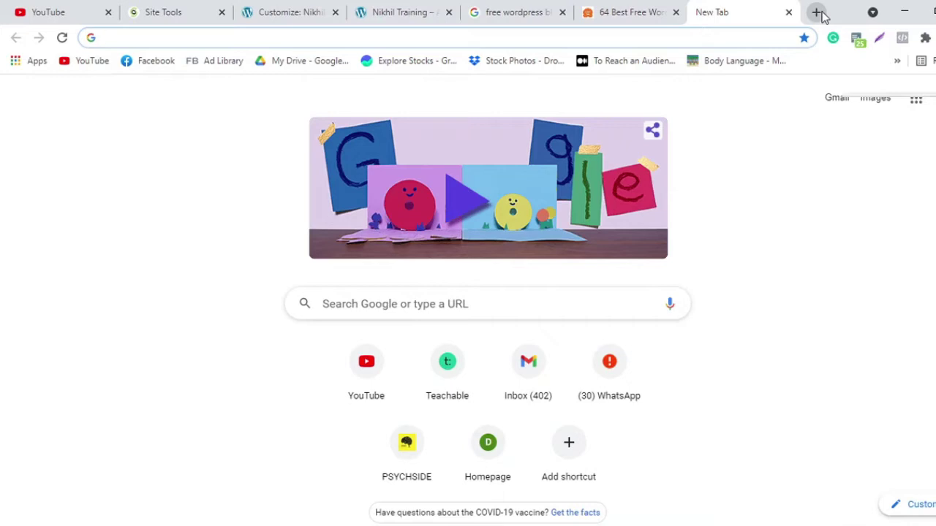
pyautogui.write('wix logo')
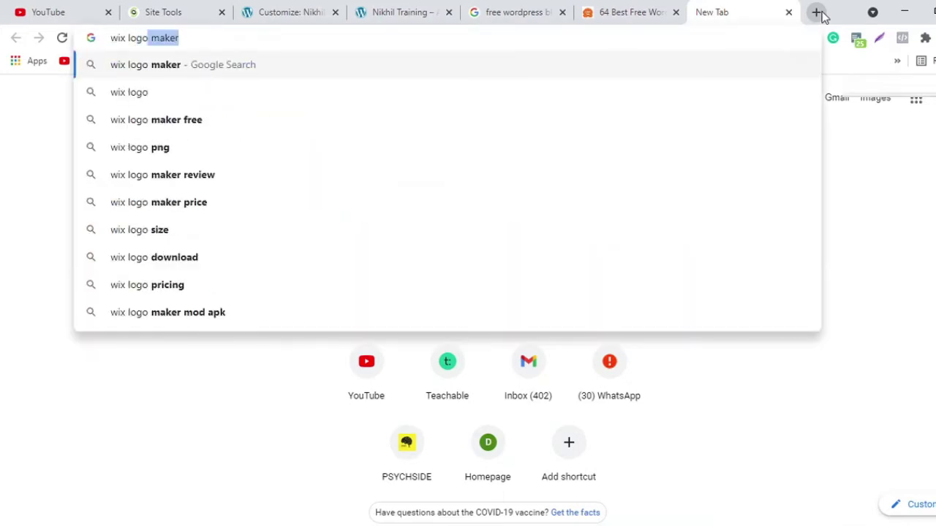
pyautogui.press('Return')
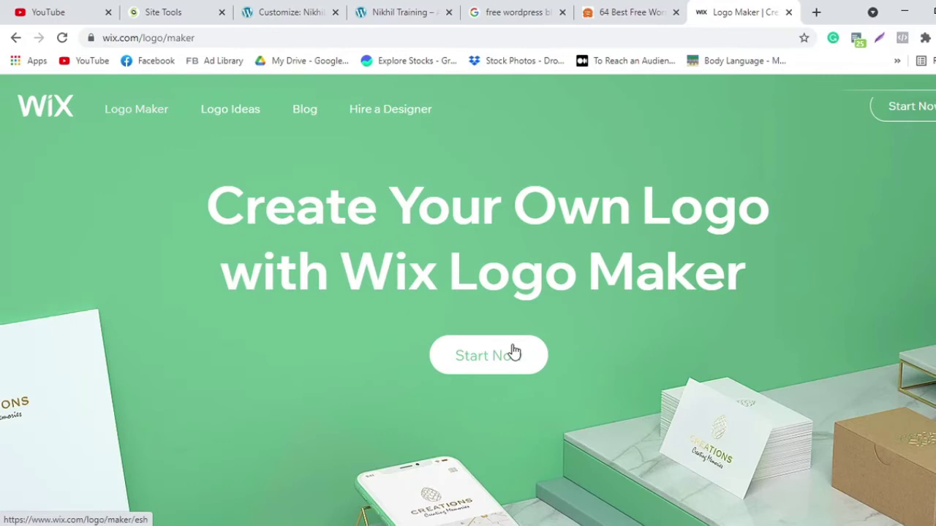
pyautogui.click(514, 352)
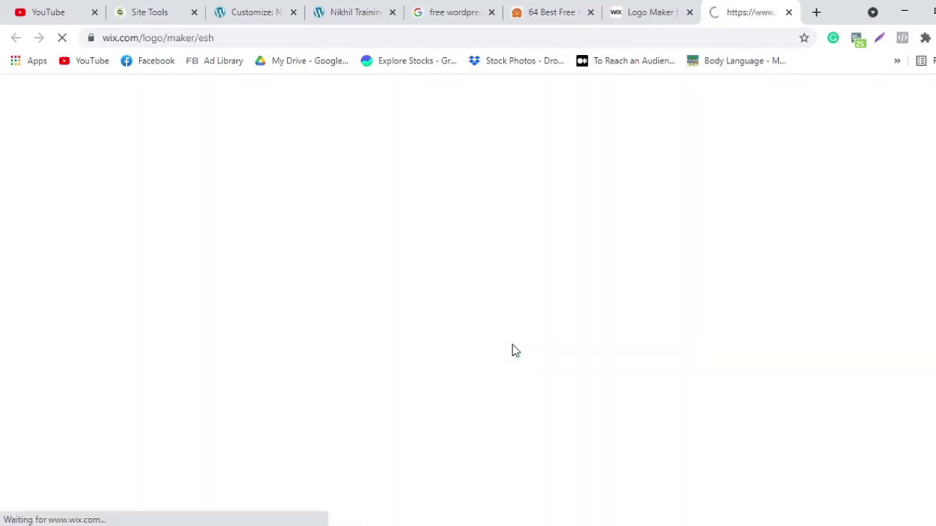
pyautogui.scroll(-3, 519, 289)
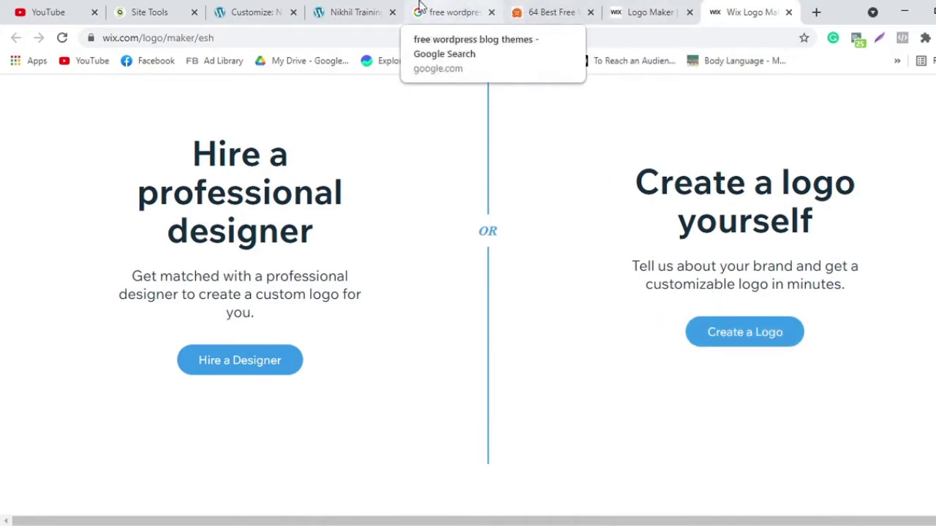
# Step: Return to the theme customizer and look through the options in Header Design and Main Body Design
pyautogui.click(363, 6)
pyautogui.click(254, 10)
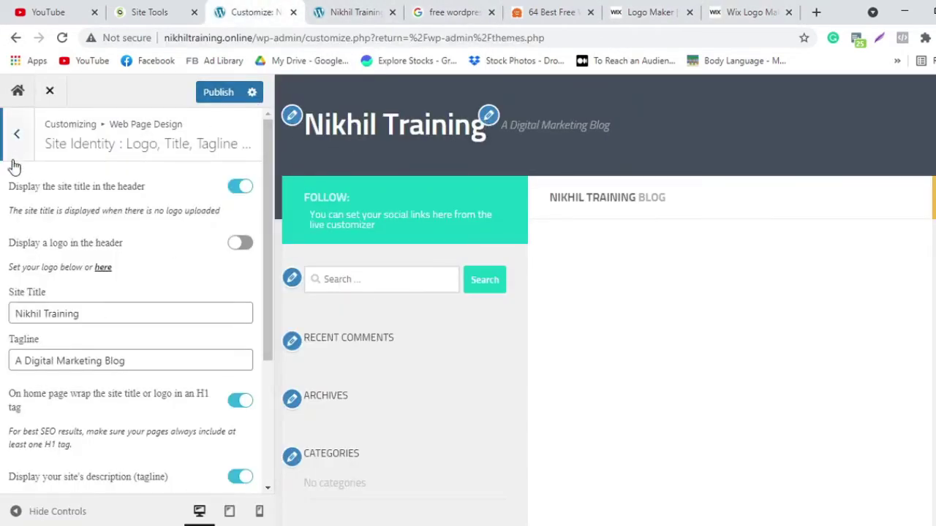
pyautogui.click(16, 134)
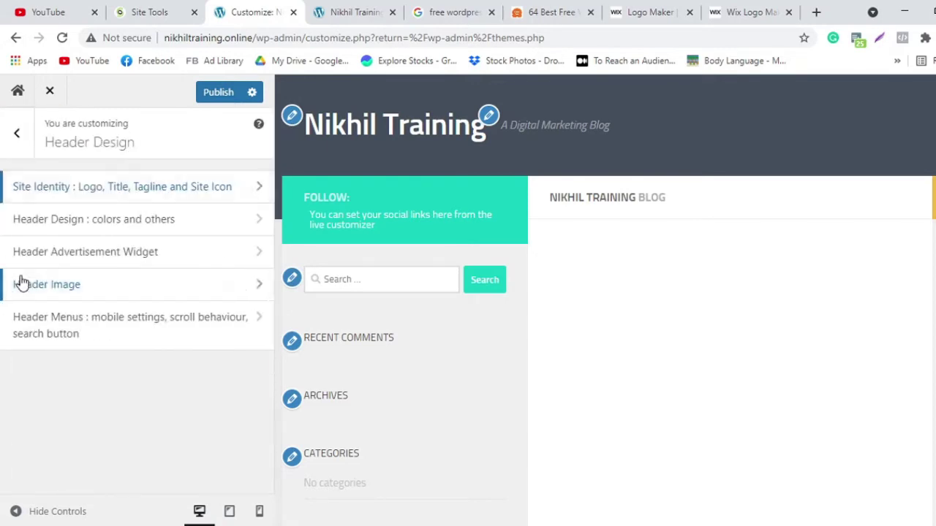
pyautogui.click(18, 134)
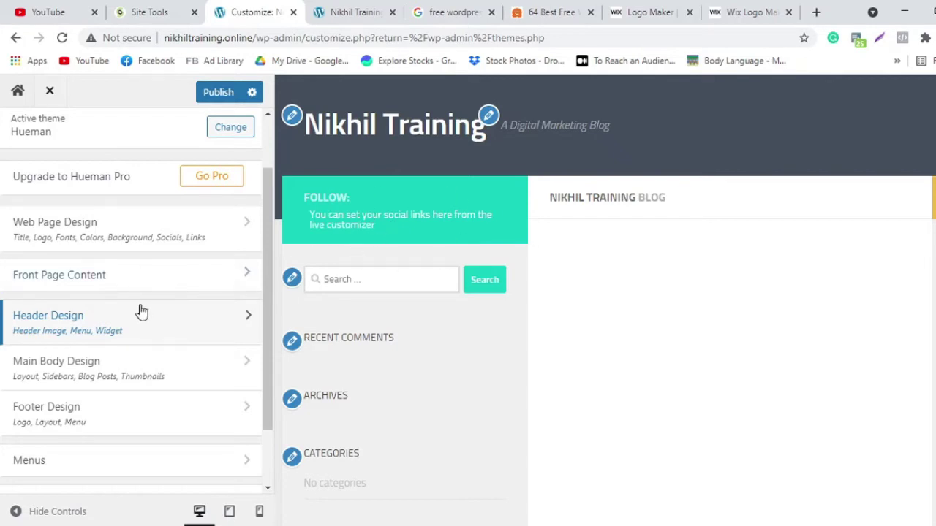
pyautogui.click(125, 374)
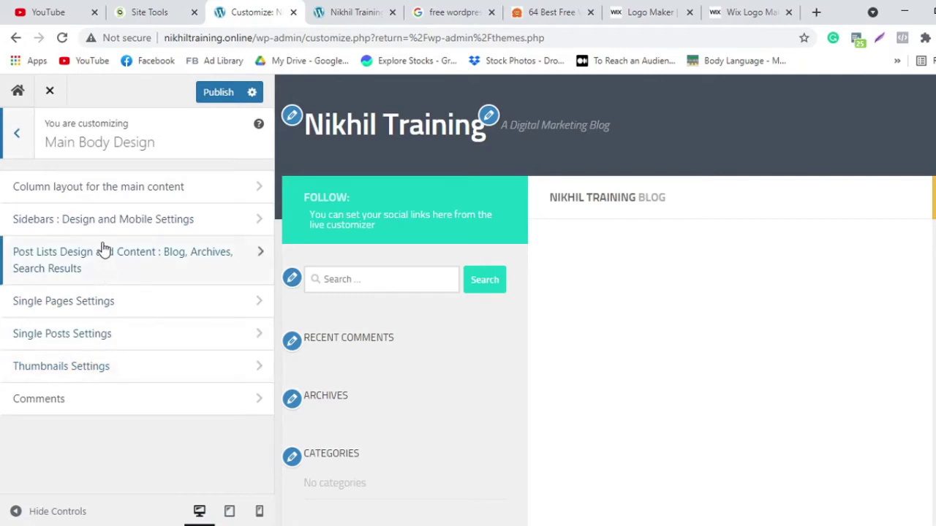
pyautogui.click(22, 137)
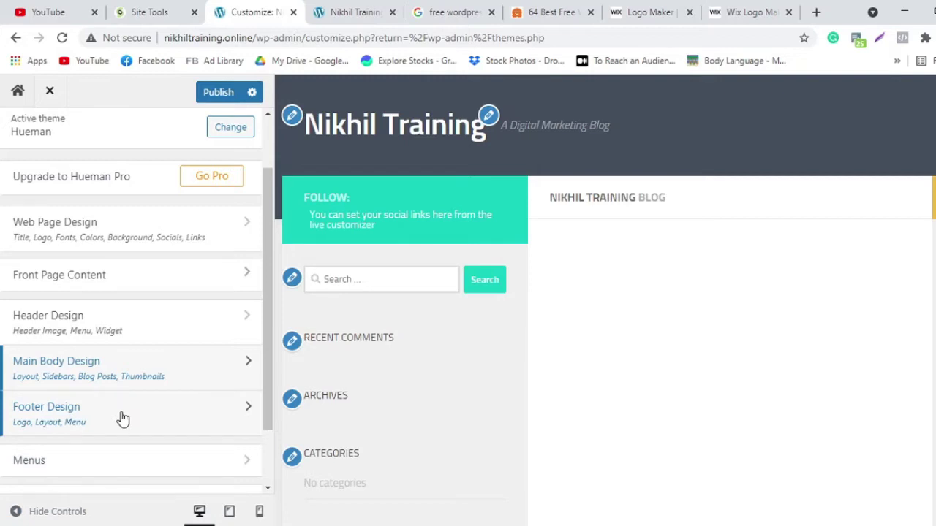
# Step: Start a new social link in the Web Page Design settings and choose Instagram as its icon
pyautogui.click(139, 229)
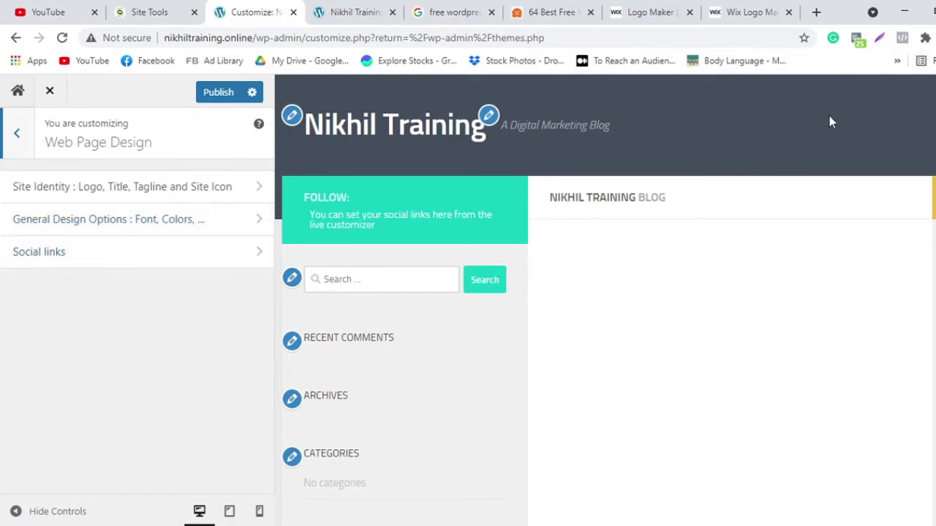
pyautogui.click(190, 261)
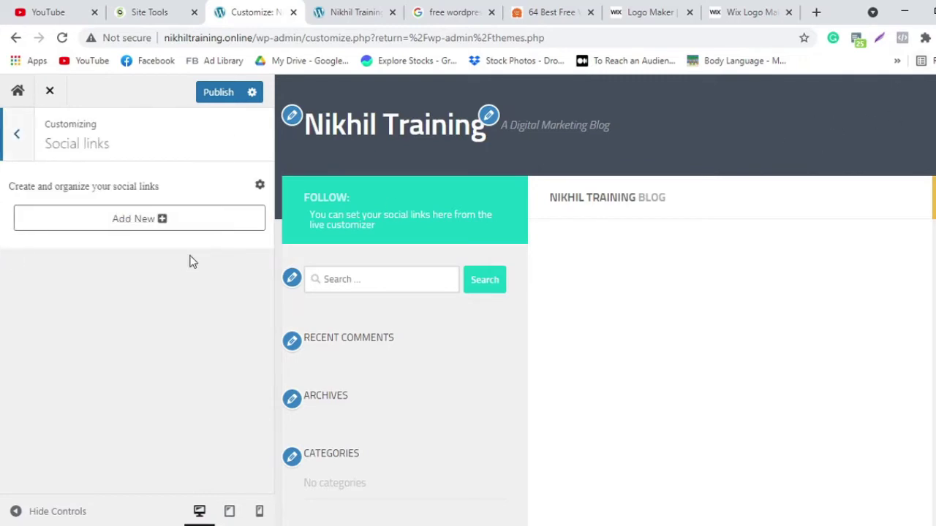
pyautogui.click(155, 226)
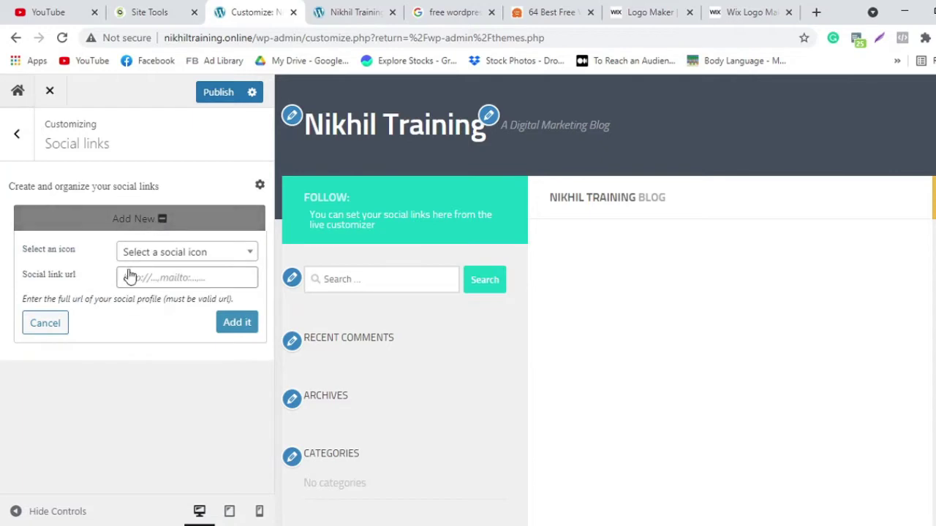
pyautogui.click(173, 257)
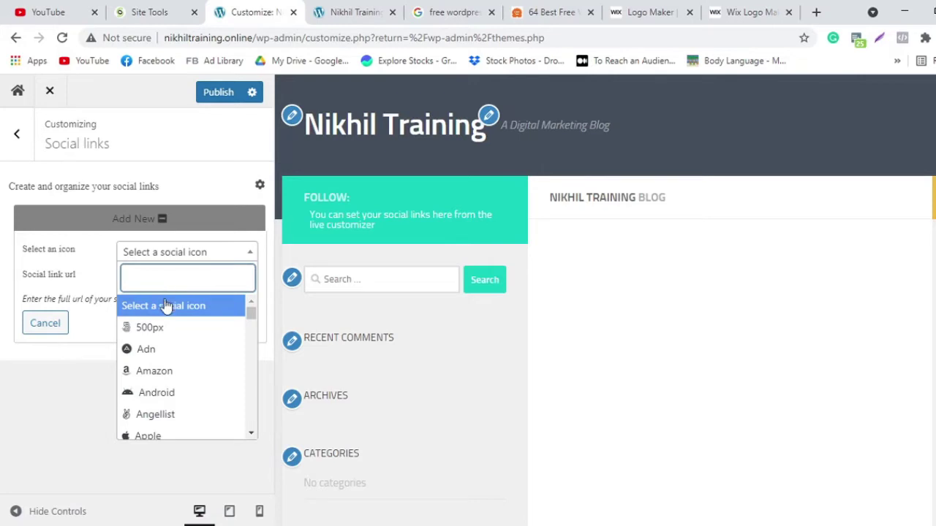
pyautogui.scroll(-2, 170, 330)
pyautogui.scroll(2, 170, 331)
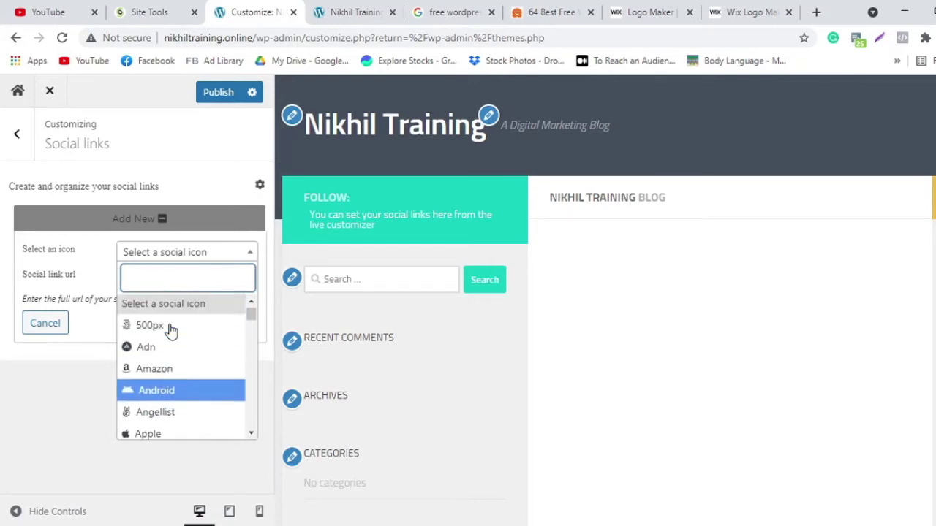
pyautogui.write('ins')
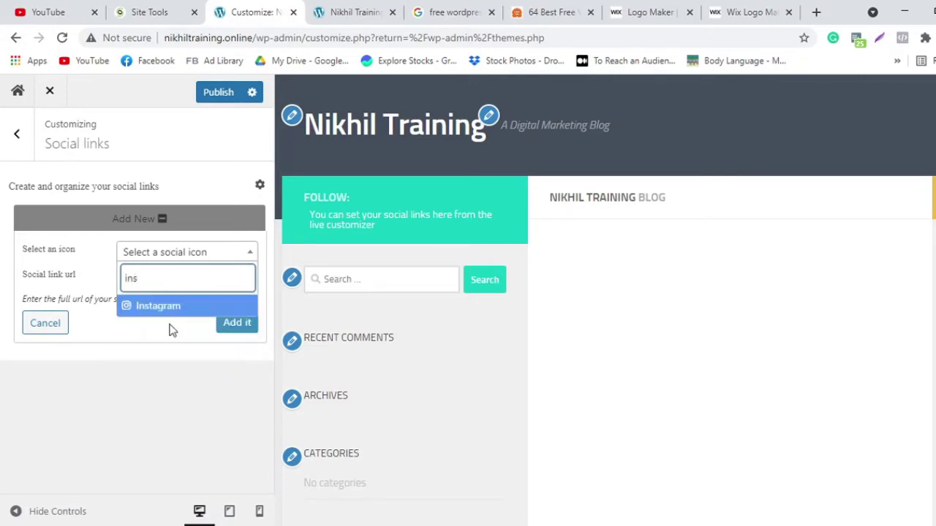
pyautogui.click(188, 305)
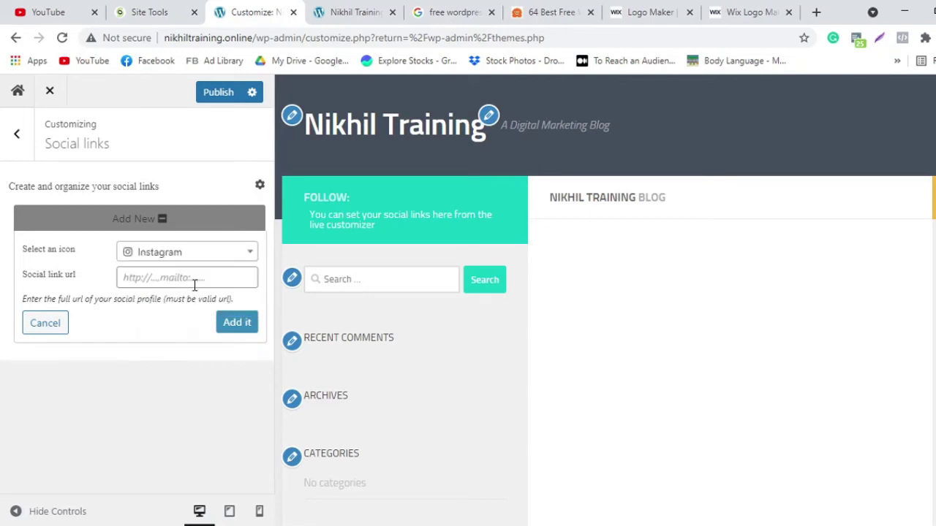
pyautogui.click(196, 282)
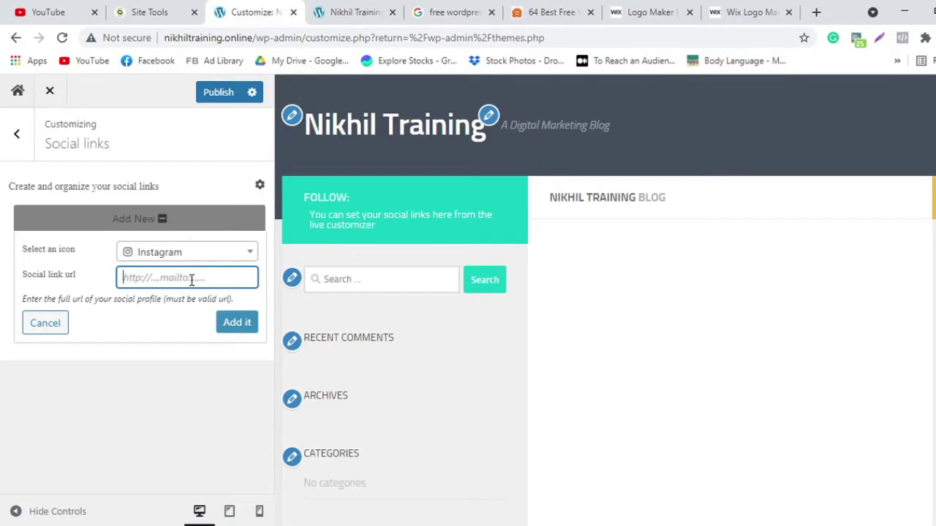
pyautogui.write('h')
pyautogui.press('BackSpace')
pyautogui.write('h')
pyautogui.write('google')
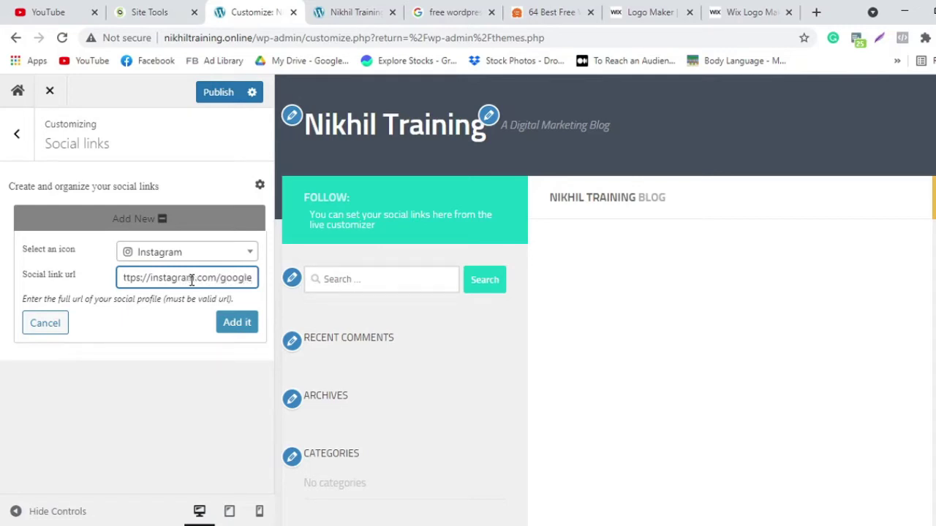
pyautogui.click(227, 327)
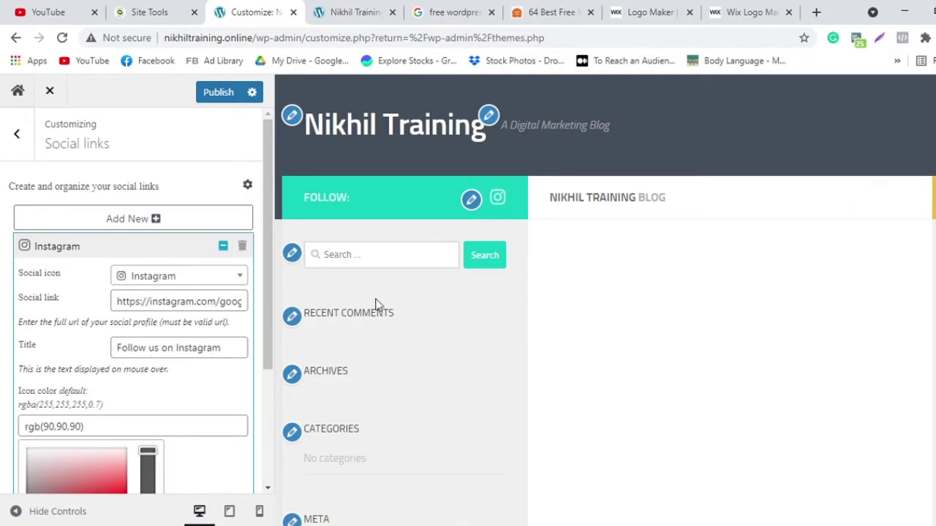
pyautogui.scroll(-10, 731, 300)
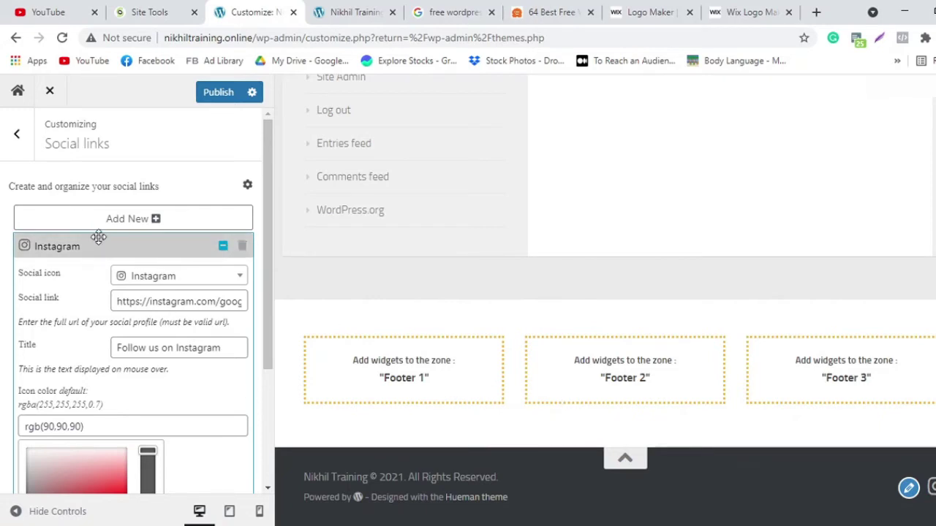
# Step: Leave the social links settings, publish the theme changes and close the customizer
pyautogui.click(125, 223)
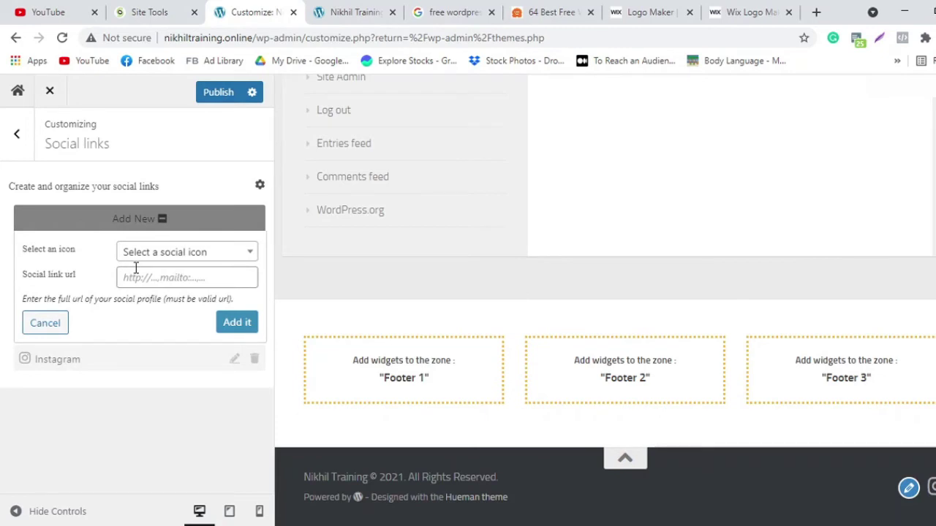
pyautogui.click(21, 145)
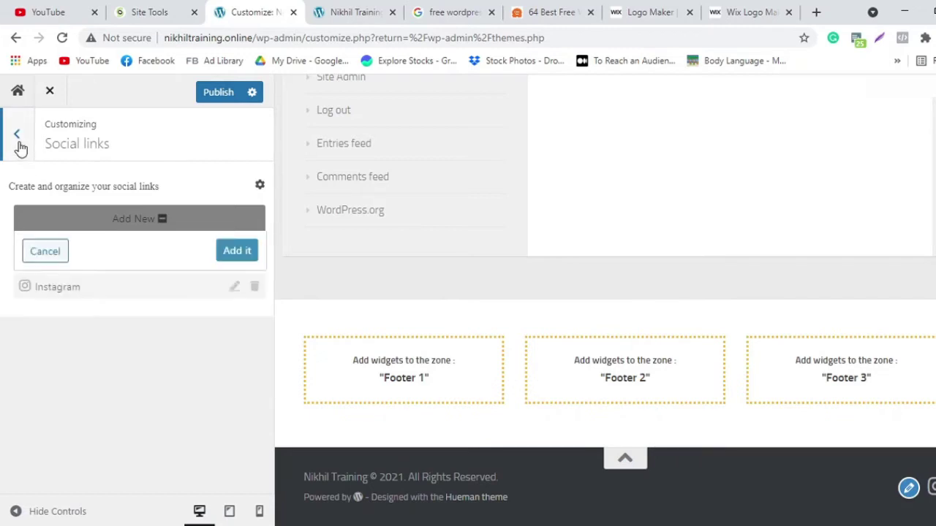
pyautogui.click(24, 150)
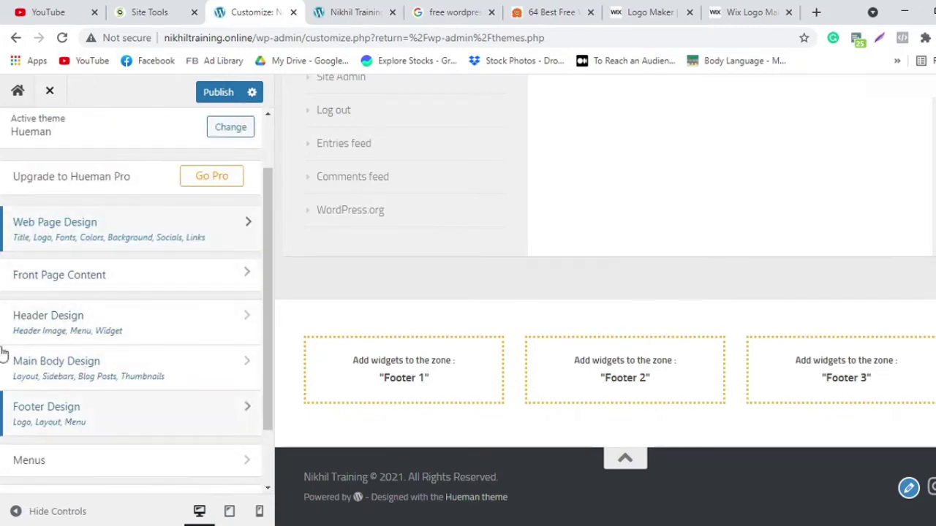
pyautogui.scroll(10, 607, 329)
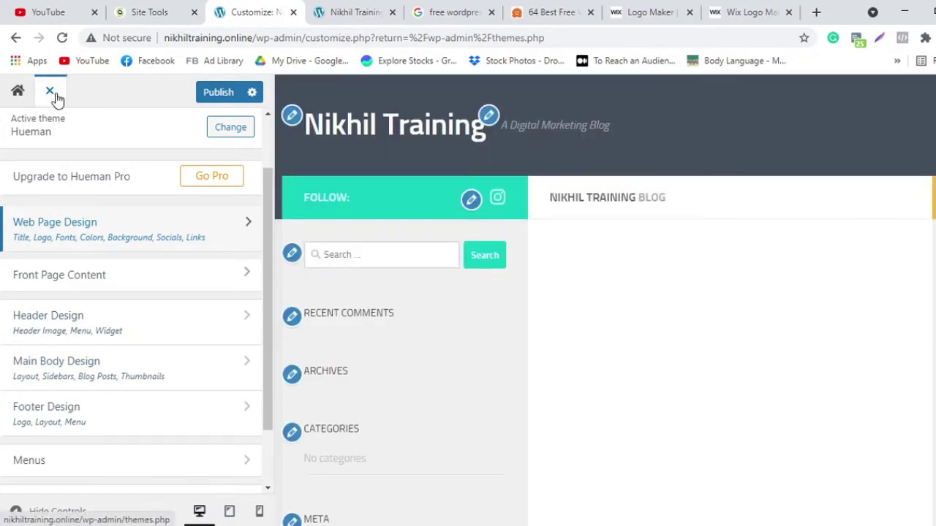
pyautogui.click(199, 92)
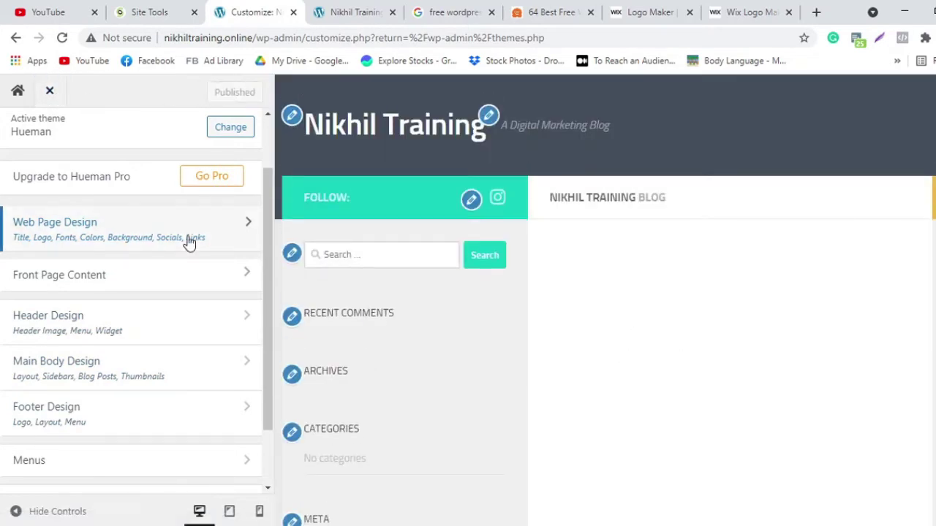
pyautogui.click(51, 91)
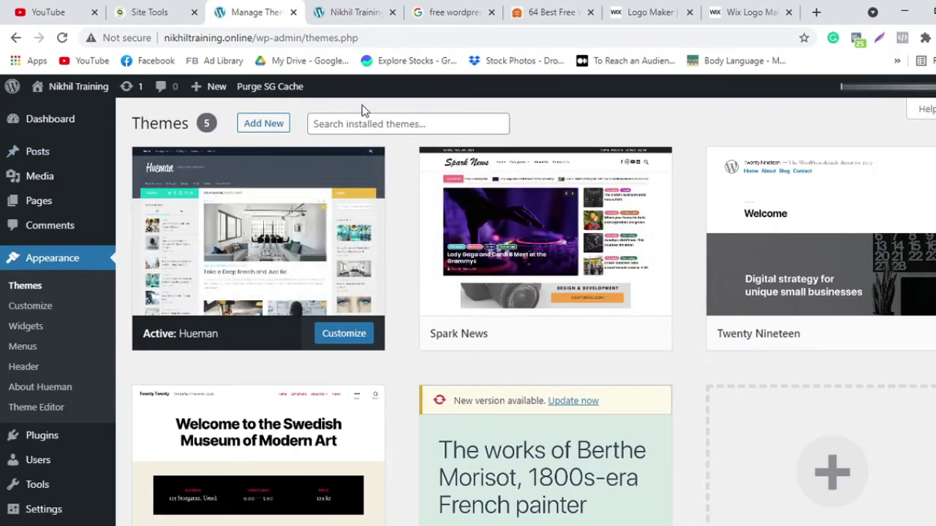
# Step: Create a new blog post and dismiss the block editor's welcome guide
pyautogui.click(38, 153)
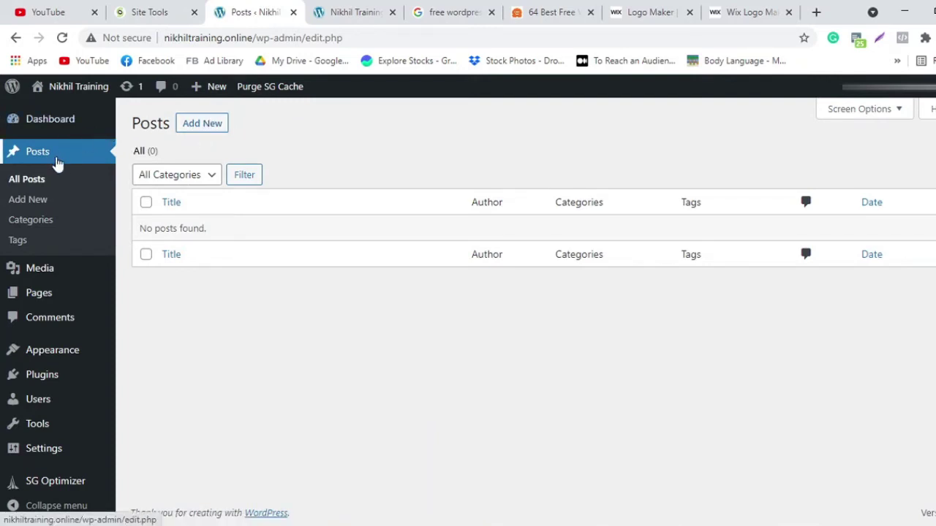
pyautogui.click(199, 129)
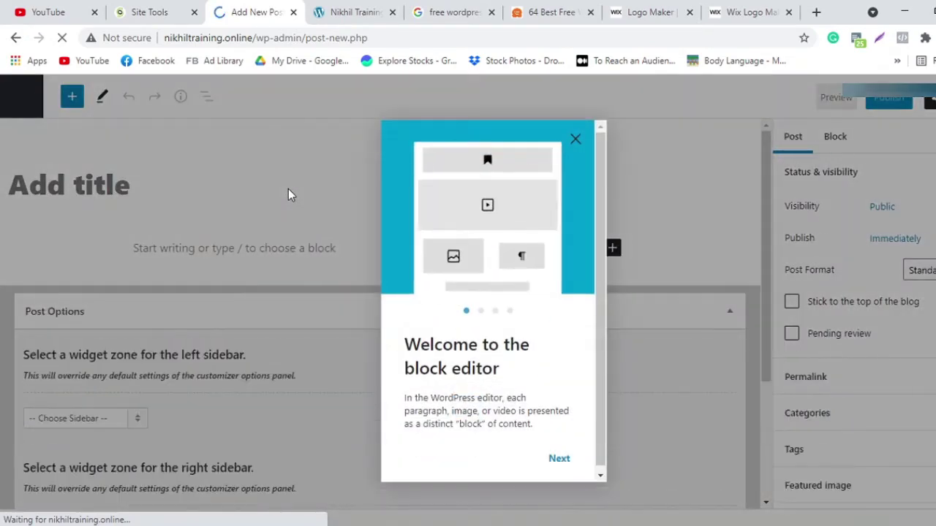
pyautogui.click(575, 141)
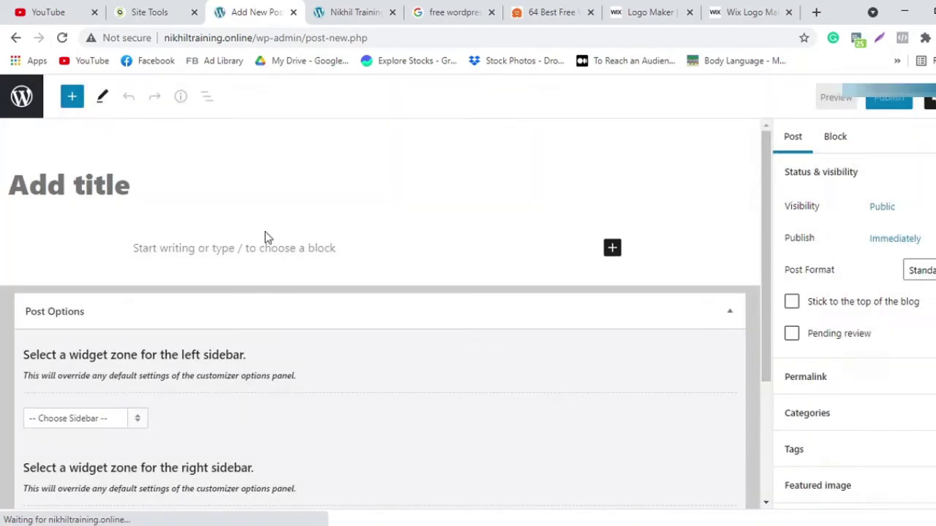
# Step: Title the post "My First Blog"
pyautogui.click(128, 179)
pyautogui.write('My ')
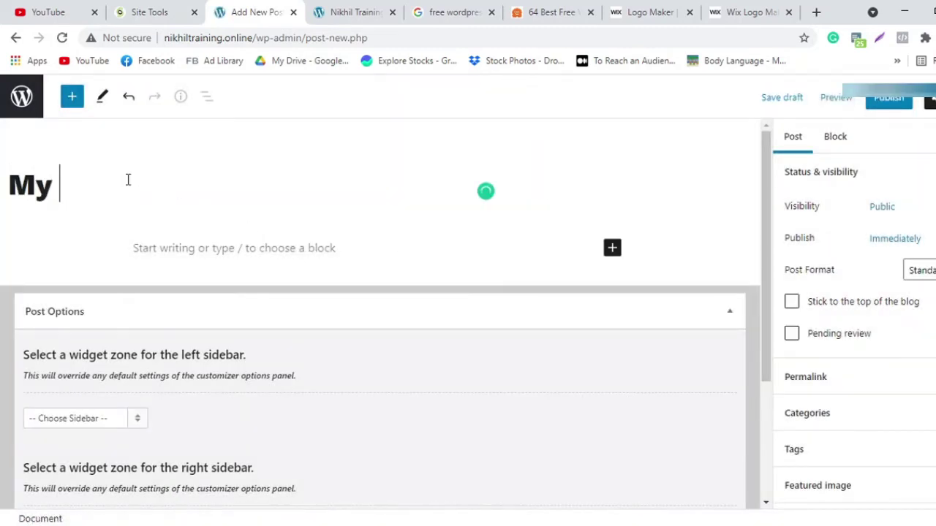
pyautogui.write('Fisrt')
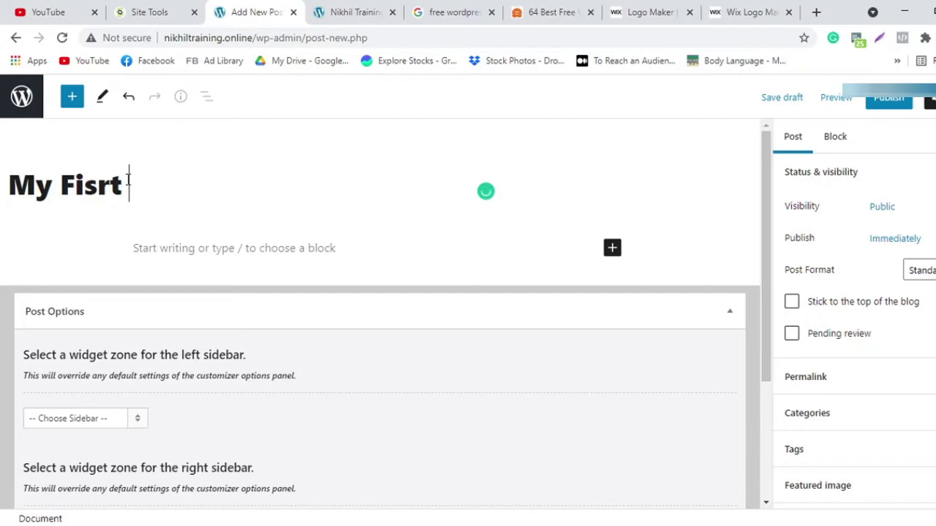
pyautogui.press('BackSpace')
pyautogui.press('BackSpace')
pyautogui.press('BackSpace')
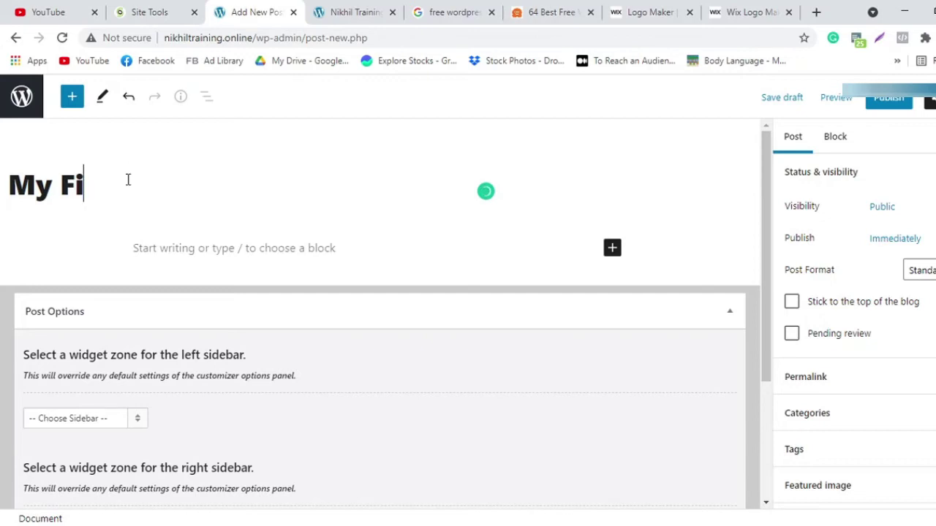
pyautogui.write('rst Blo')
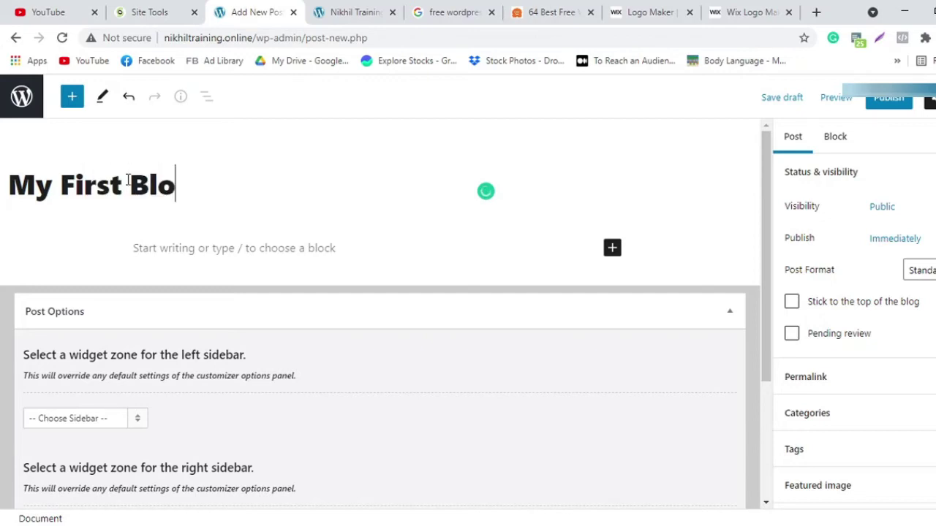
pyautogui.write('g')
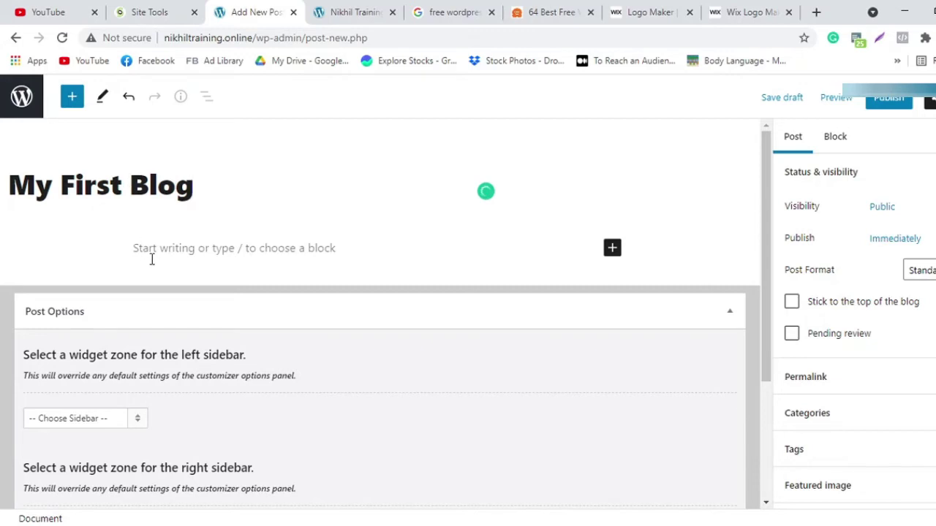
# Step: Write "This is my first blog." as the post's first paragraph
pyautogui.click(190, 243)
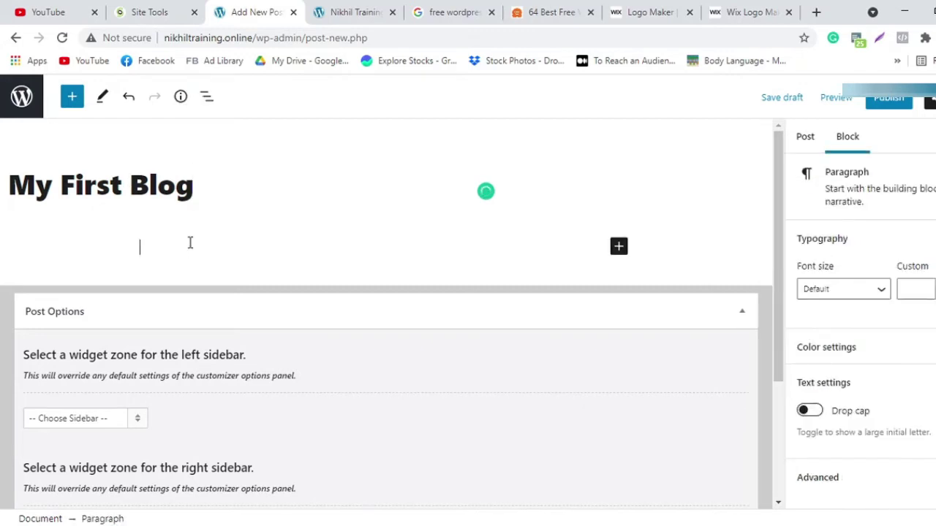
pyautogui.write('Thus')
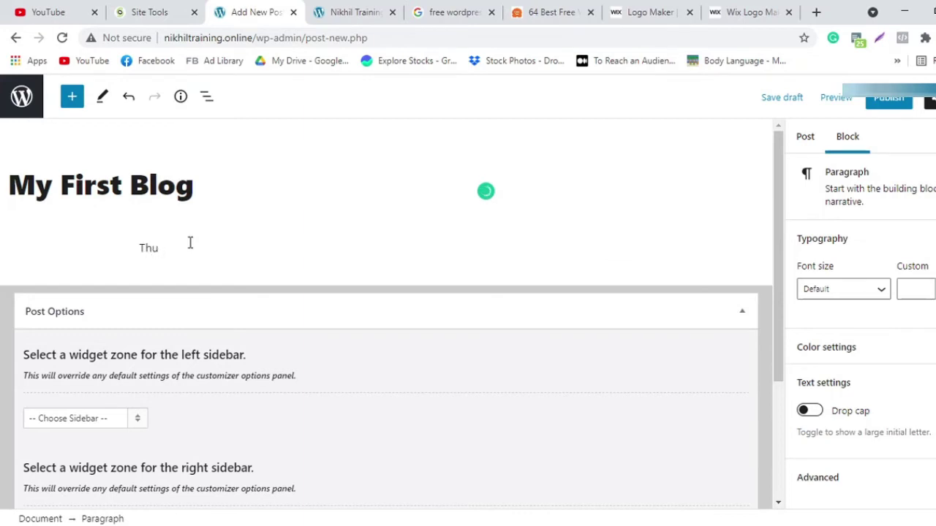
pyautogui.press('BackSpace')
pyautogui.write('is')
pyautogui.write(' is my')
pyautogui.write(' fo')
pyautogui.write('rst ')
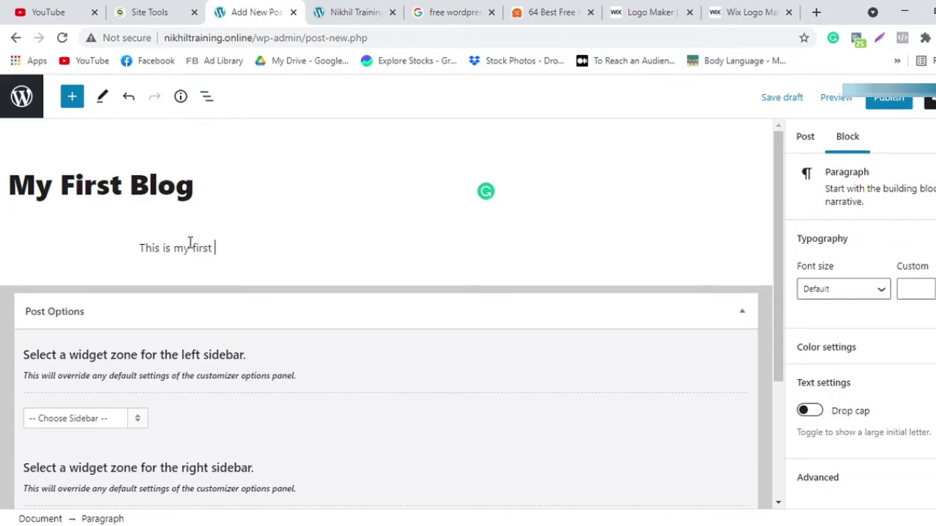
pyautogui.write('blog.')
# Step: Add a new paragraph reading "Step 1" below the first one and transform it into a heading
pyautogui.press('Return')
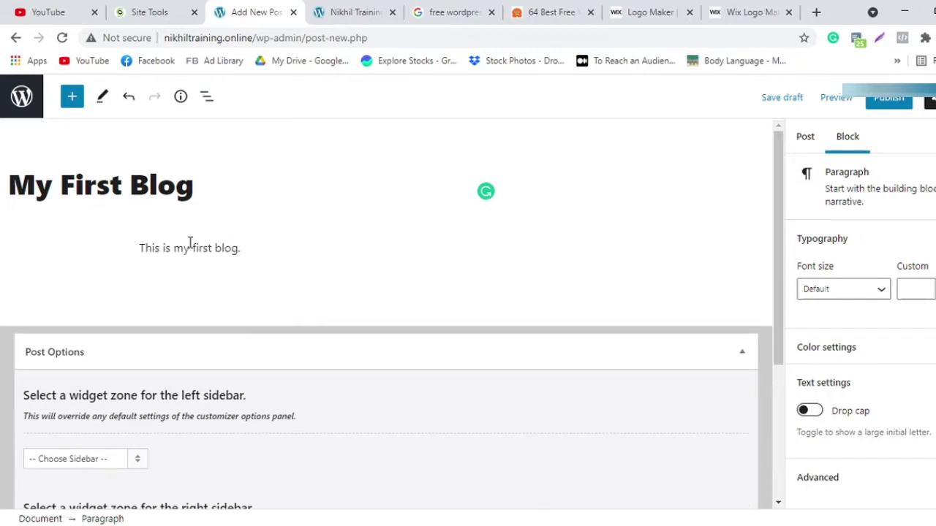
pyautogui.write('Step')
pyautogui.hotkey('shift', 'Left')
pyautogui.hotkey('shift', 'Left')
pyautogui.hotkey('shift', 'Left')
pyautogui.hotkey('shift', 'Left')
pyautogui.hotkey('shift', 'Left')
pyautogui.hotkey('shift', 'Left')
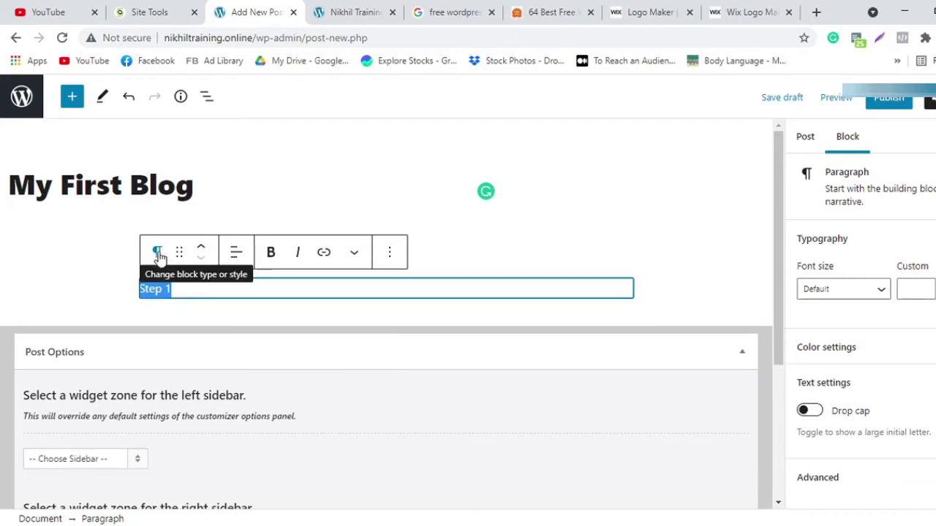
pyautogui.click(158, 255)
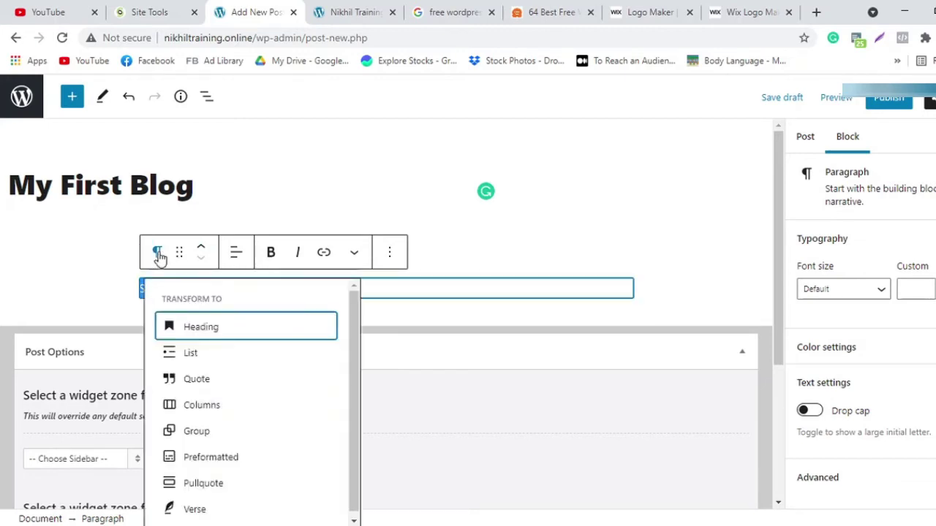
pyautogui.click(201, 331)
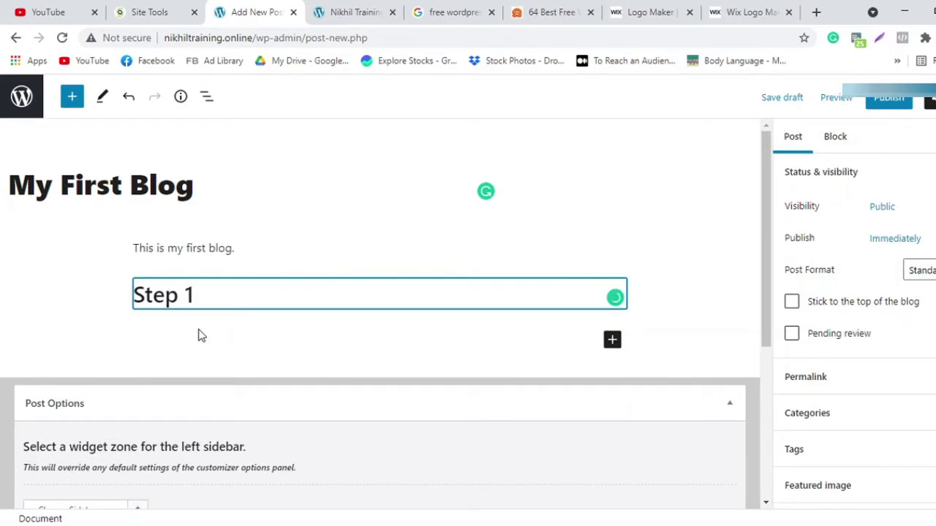
# Step: Look at the heading level options for the "Step 1" heading
pyautogui.click(250, 289)
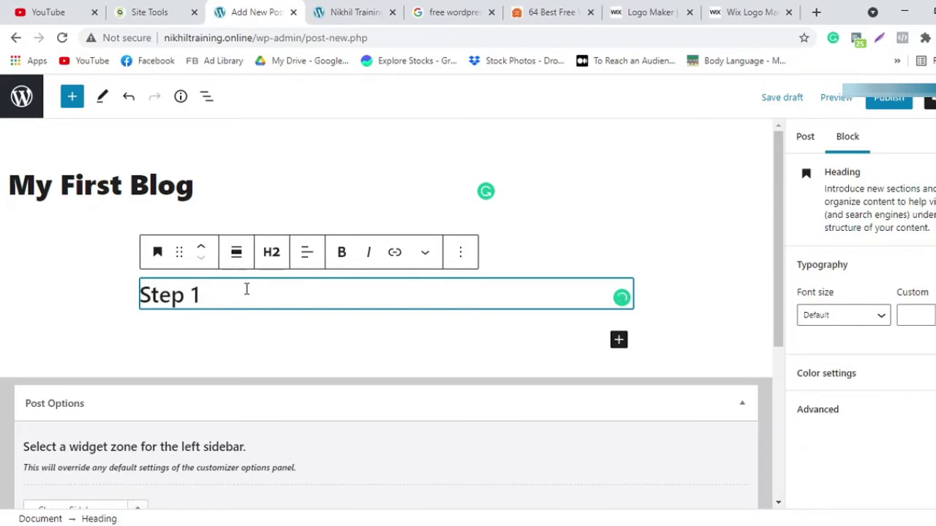
pyautogui.click(272, 253)
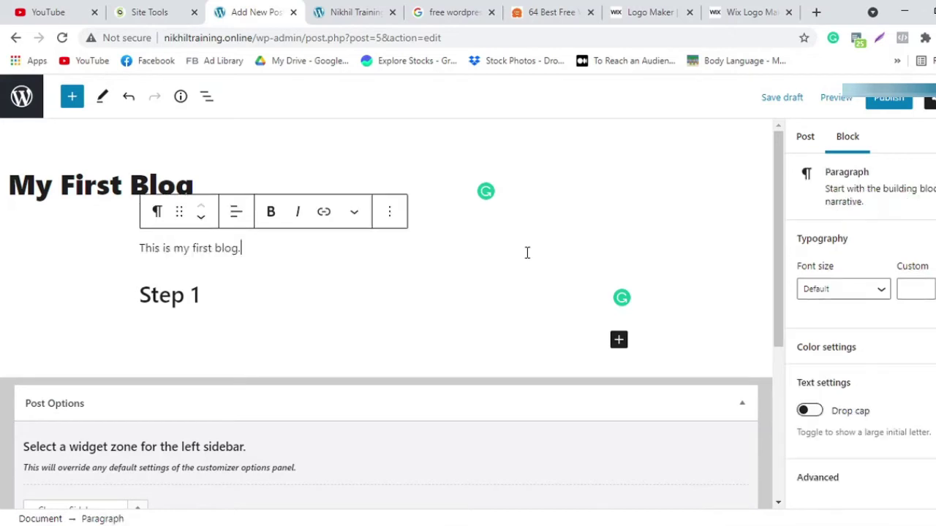
pyautogui.write('.')
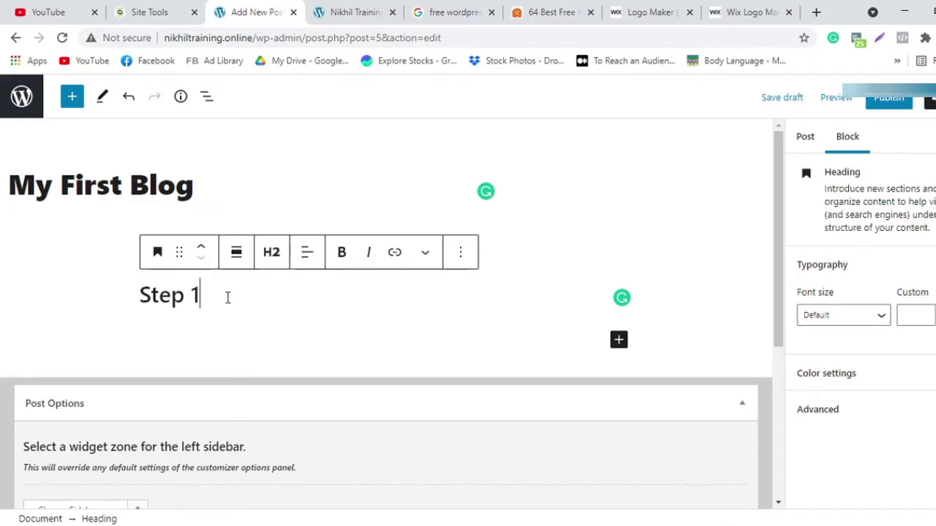
# Step: Add the line "1. this" within the "Step 1" heading and a new paragraph reading "2.this" below it
pyautogui.press('Return')
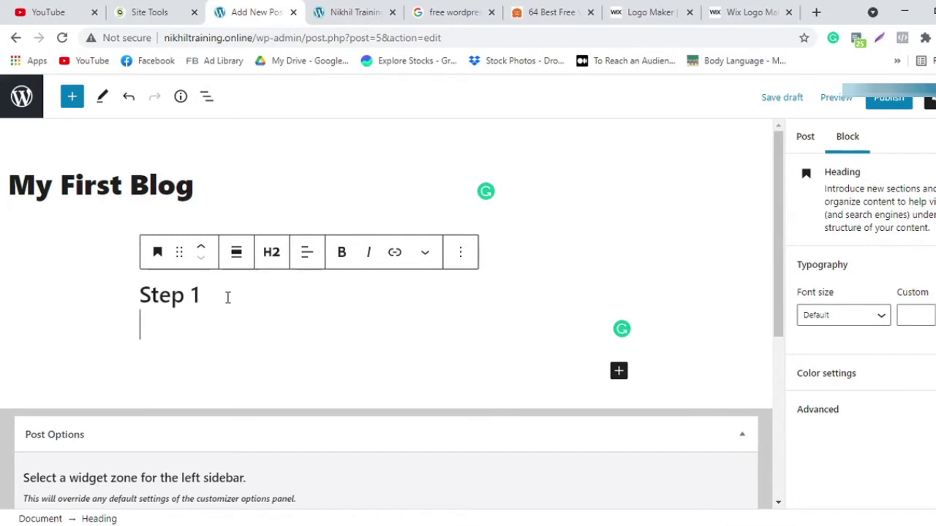
pyautogui.write('1. ')
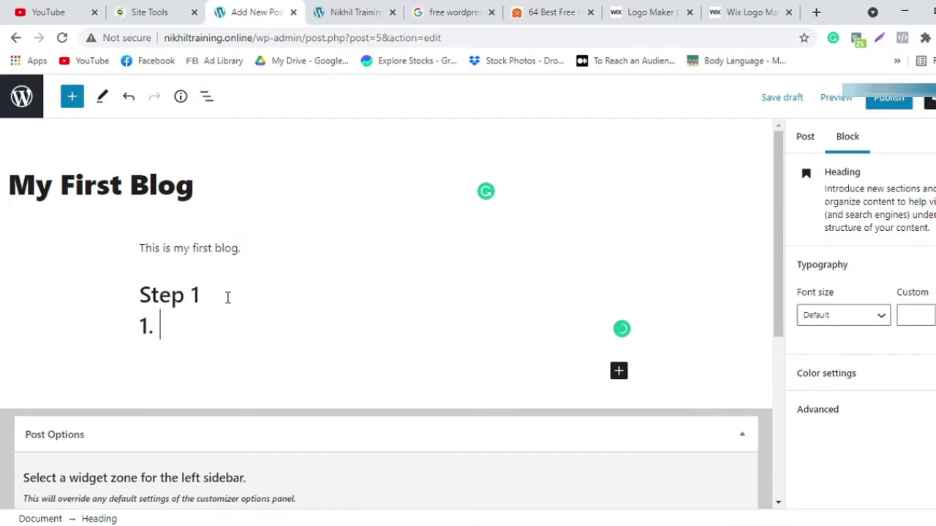
pyautogui.write('this')
pyautogui.press('Return')
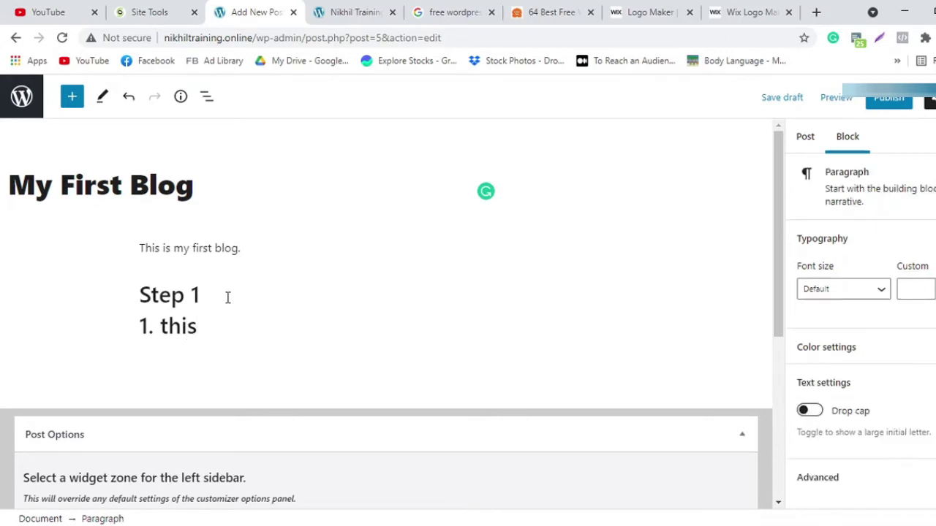
pyautogui.write('2.thisthis')
# Step: Split the "1. this" line off from "Step 1" into its own heading block
pyautogui.click(258, 305)
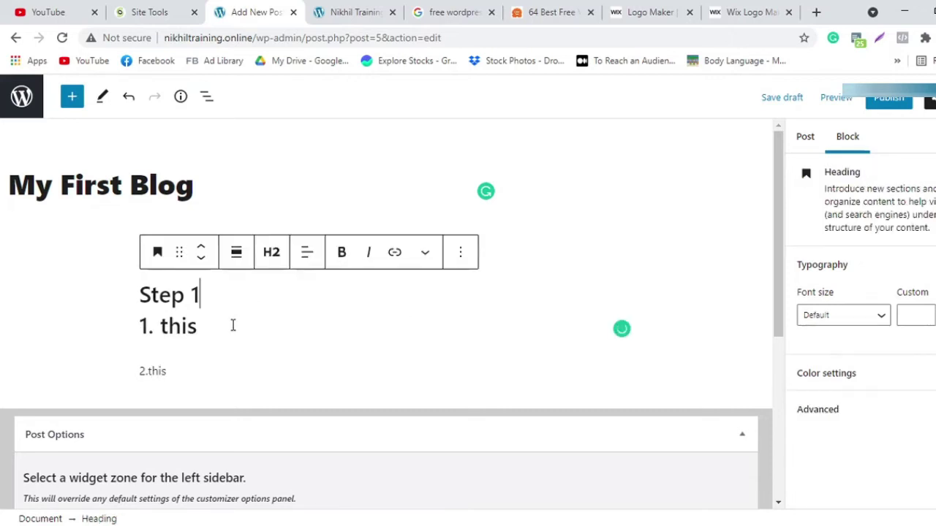
pyautogui.click(233, 325)
pyautogui.click(141, 326)
pyautogui.press('BackSpace')
pyautogui.press('Return')
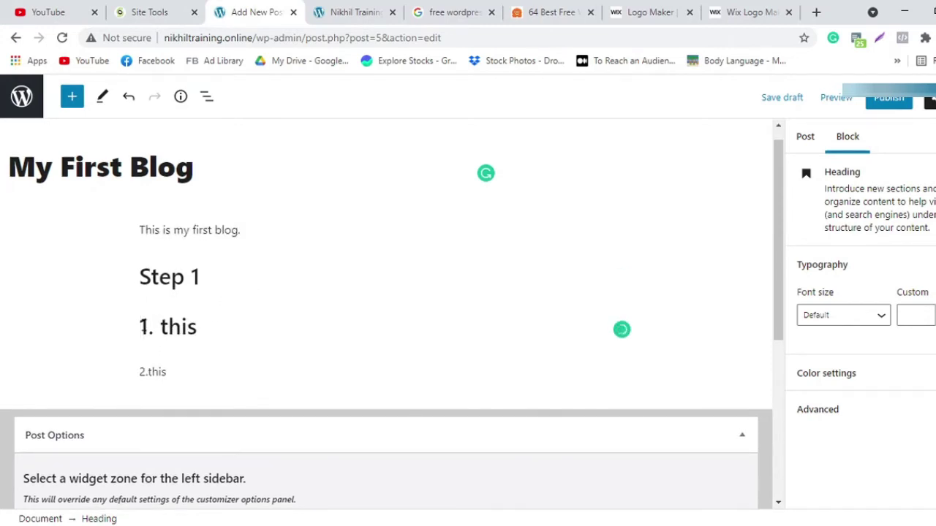
# Step: Transform the "1. this" heading block into a paragraph
pyautogui.doubleClick(219, 332)
pyautogui.hotkey('shift', 'Left')
pyautogui.hotkey('shift', 'Left')
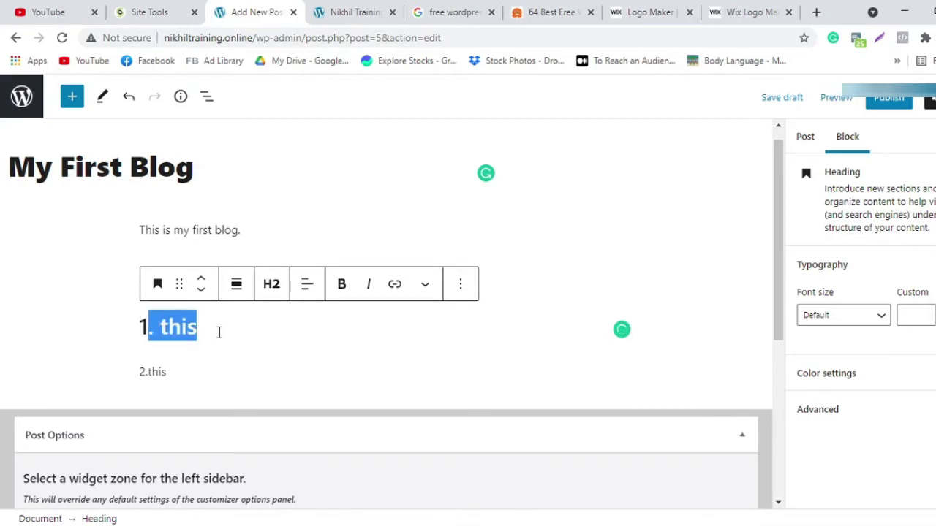
pyautogui.hotkey('shift', 'Left')
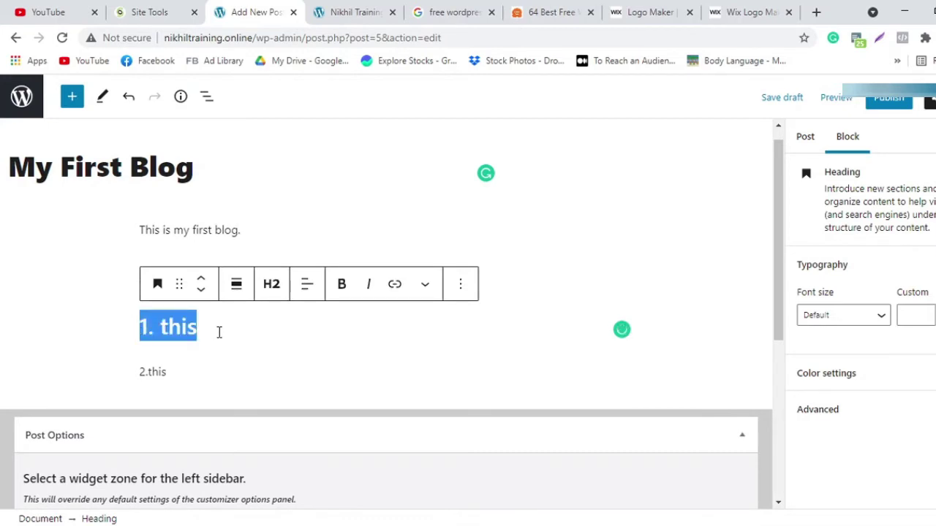
pyautogui.click(157, 290)
pyautogui.click(186, 358)
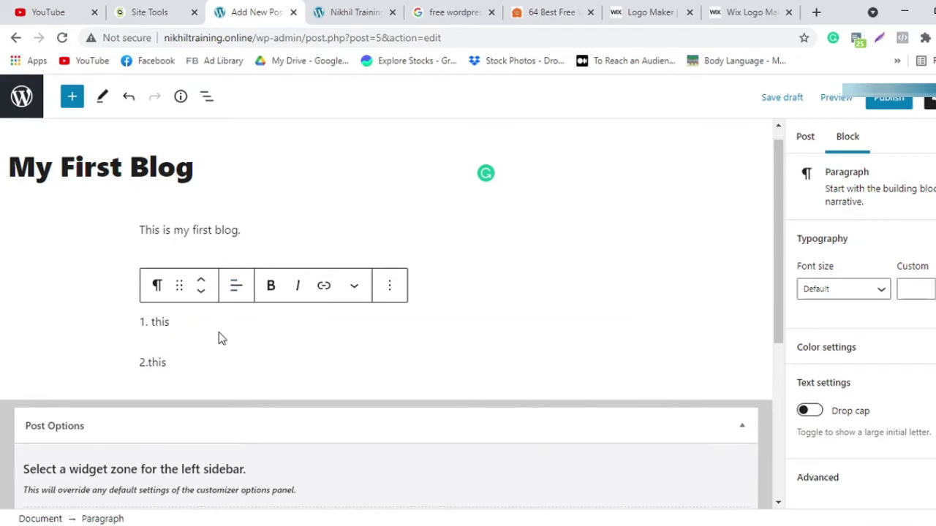
# Step: Look at the block types the "1. this" paragraph can be transformed into
pyautogui.click(157, 288)
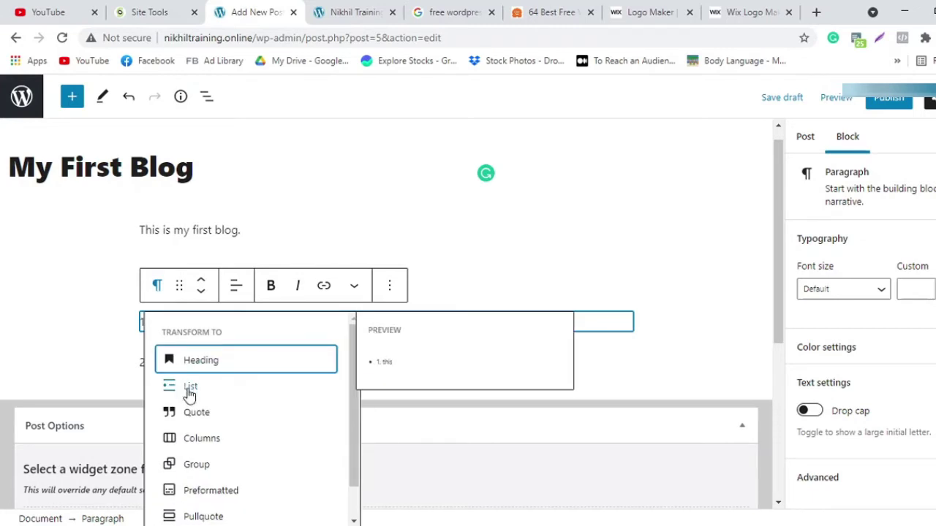
pyautogui.scroll(-1, 190, 387)
pyautogui.scroll(1, 190, 391)
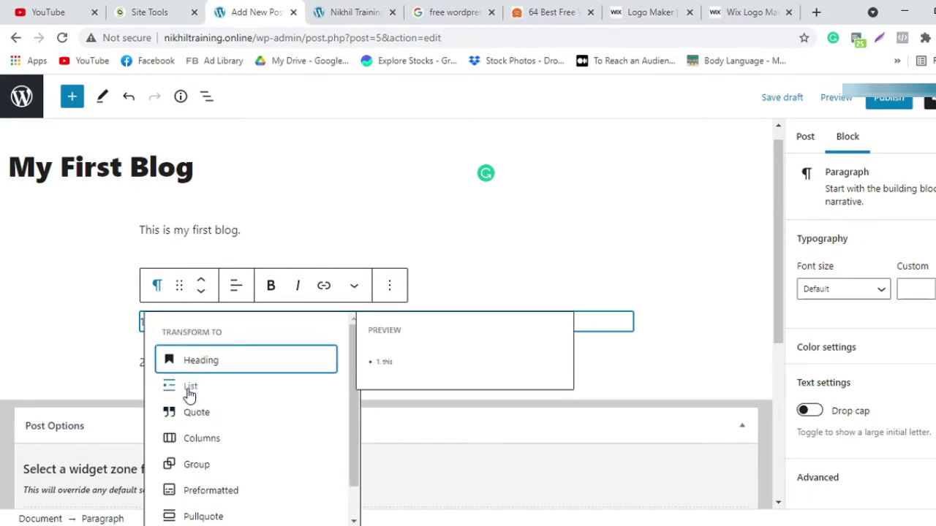
pyautogui.click(179, 285)
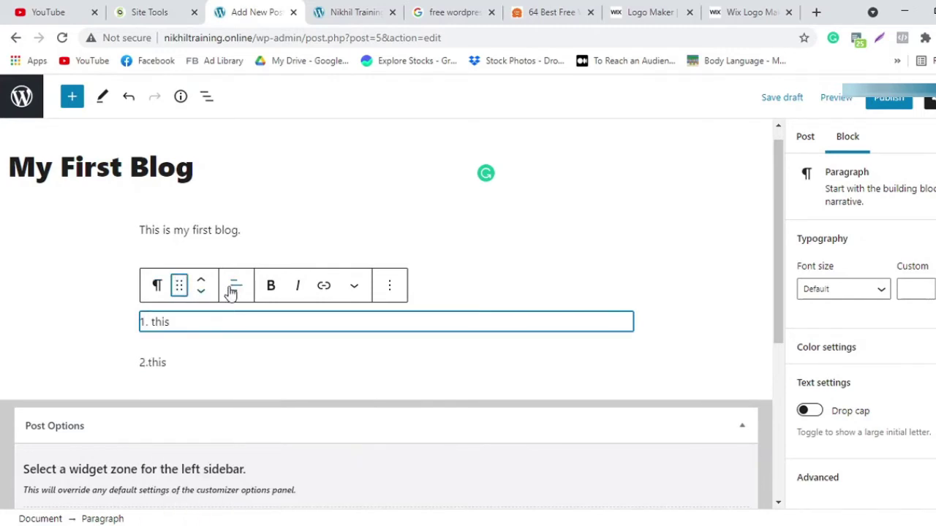
# Step: Open the media upload dialog for an inline image in the "1. this" paragraph, without choosing a file
pyautogui.click(354, 287)
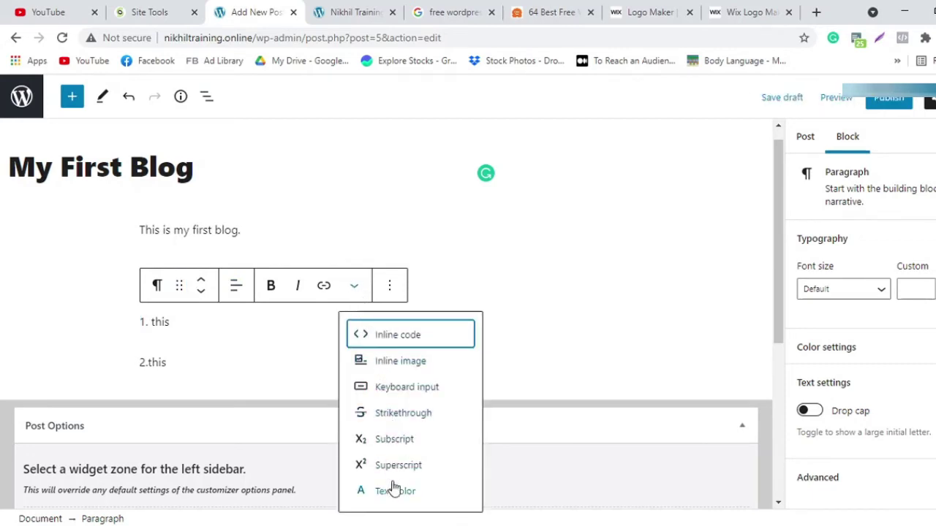
pyautogui.click(391, 365)
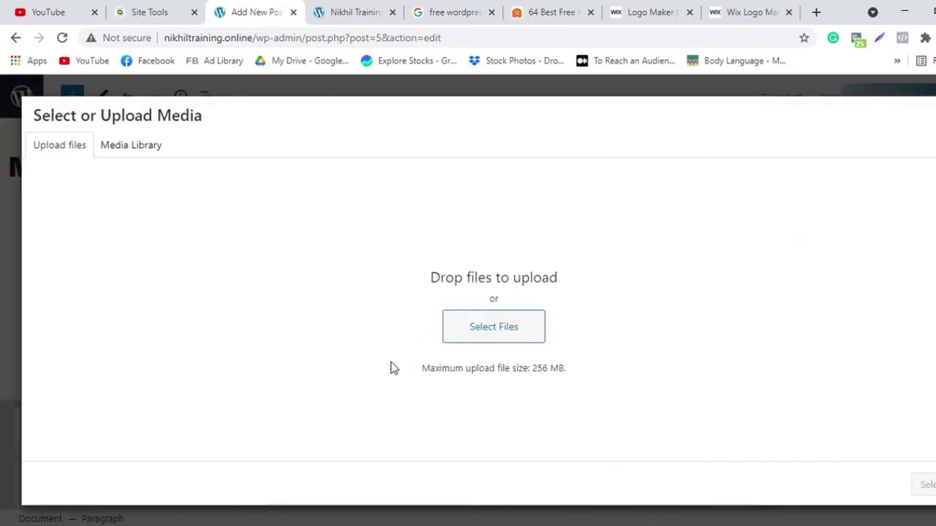
pyautogui.click(463, 340)
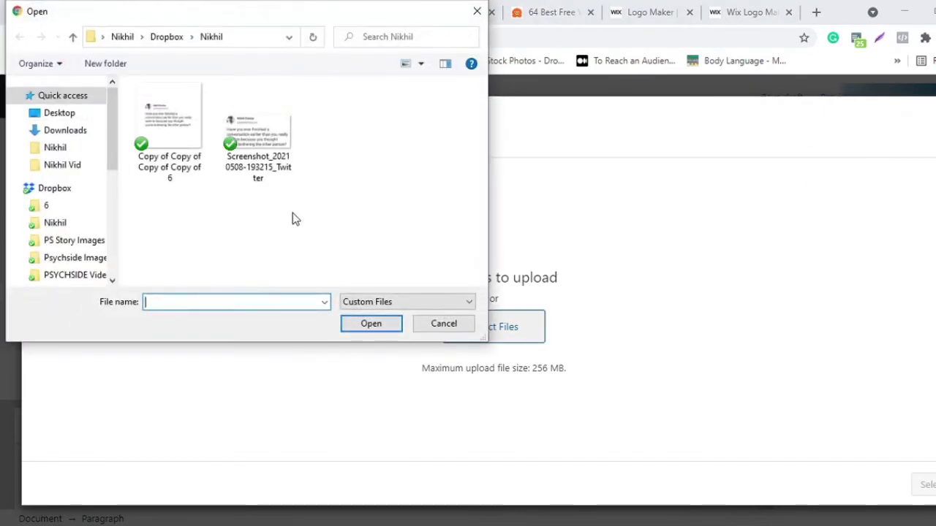
pyautogui.click(477, 13)
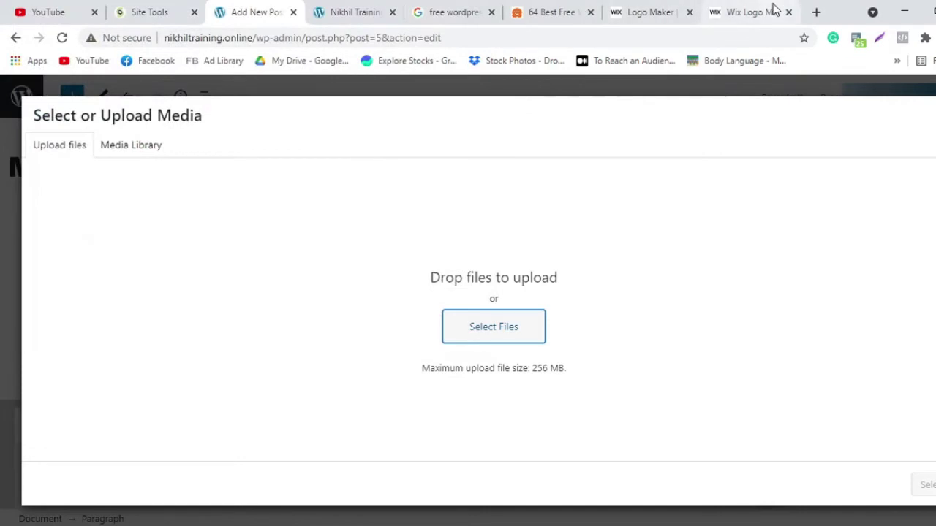
# Step: Search pexels.com for "nature" in a new browser tab
pyautogui.click(818, 15)
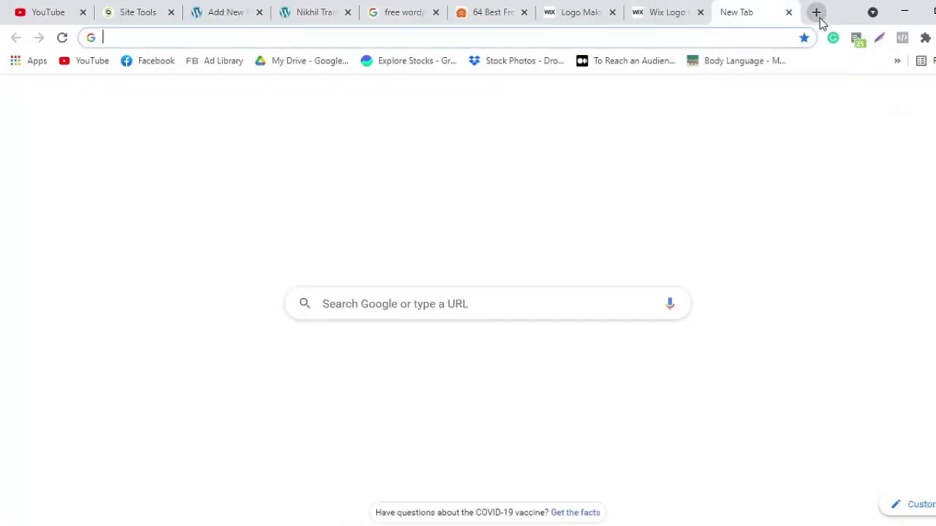
pyautogui.write('pexels')
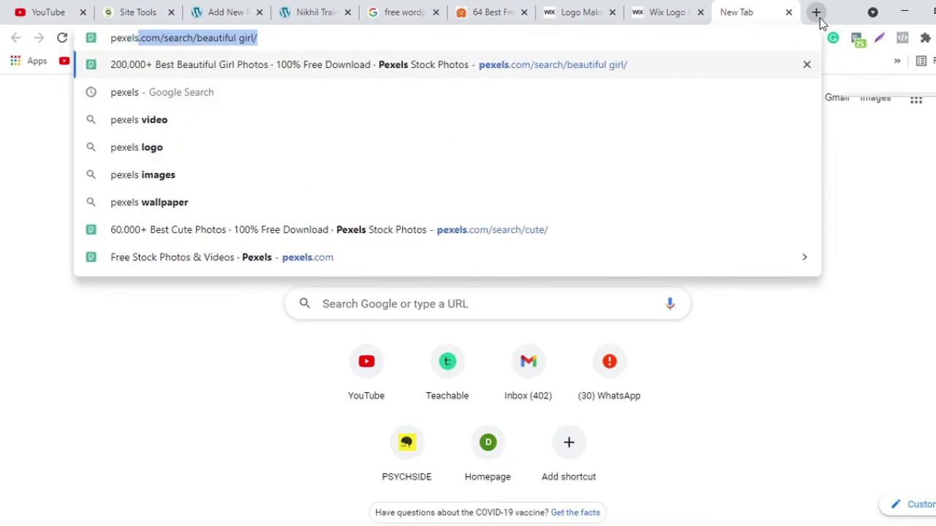
pyautogui.write('.com')
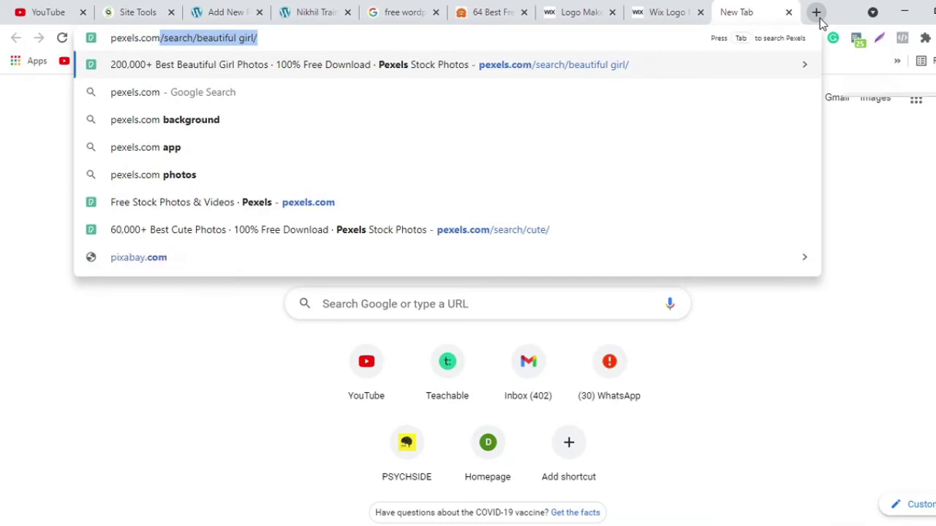
pyautogui.press('Tab')
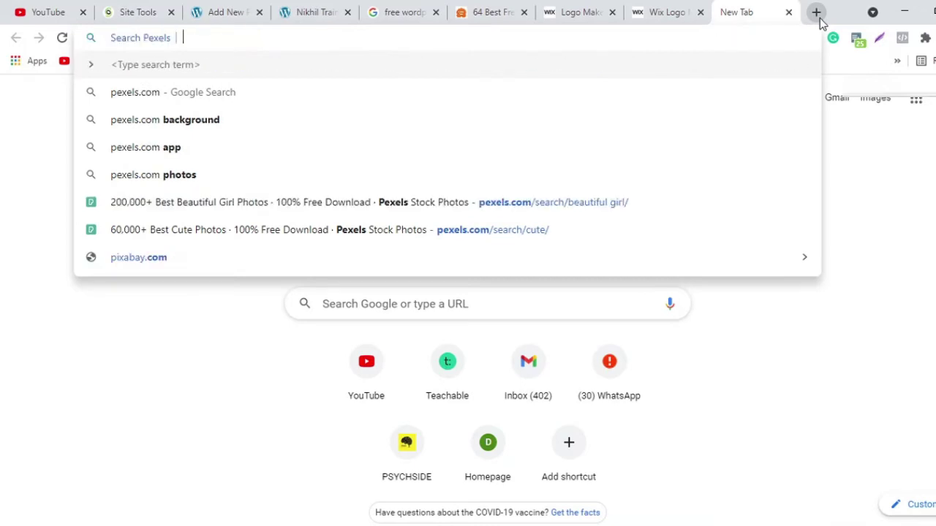
pyautogui.write('nature')
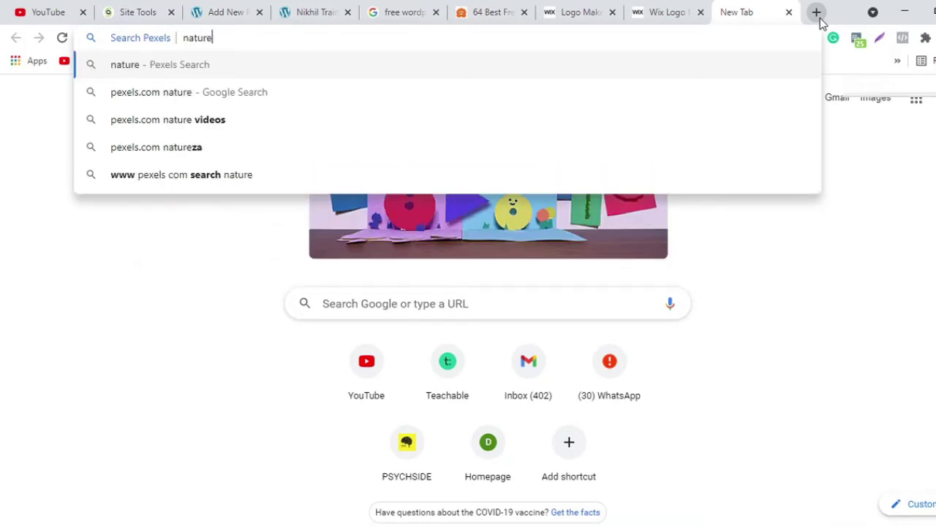
pyautogui.press('Return')
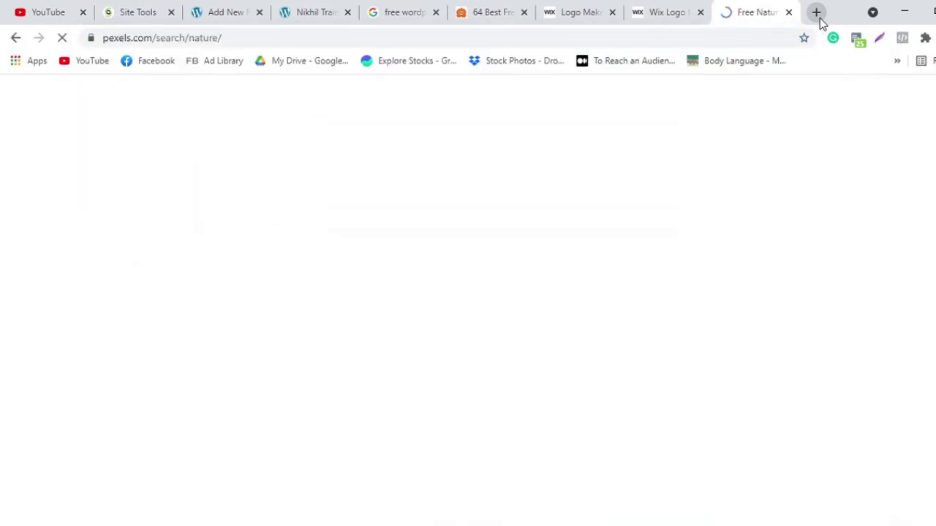
# Step: Download the free photo of the waterfall with lush green foliage from the Pexels nature results
pyautogui.scroll(-3, 420, 284)
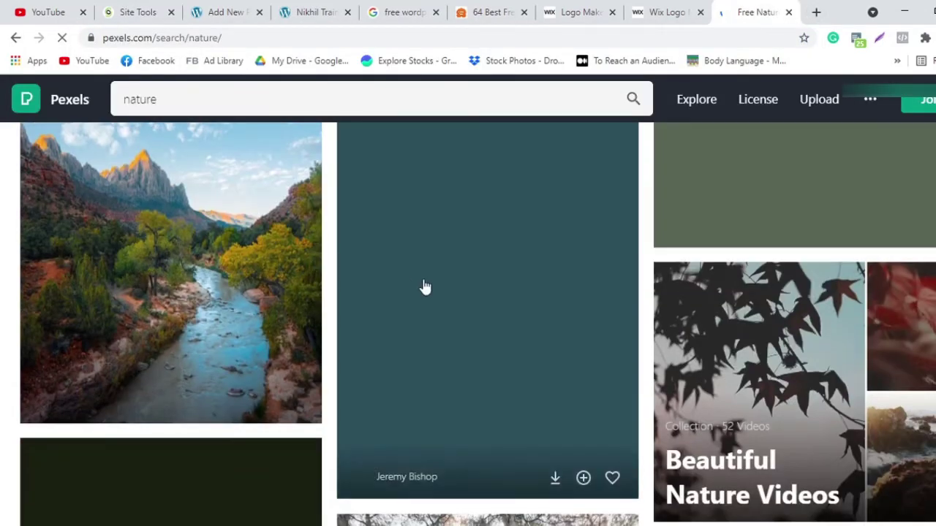
pyautogui.scroll(-2, 601, 317)
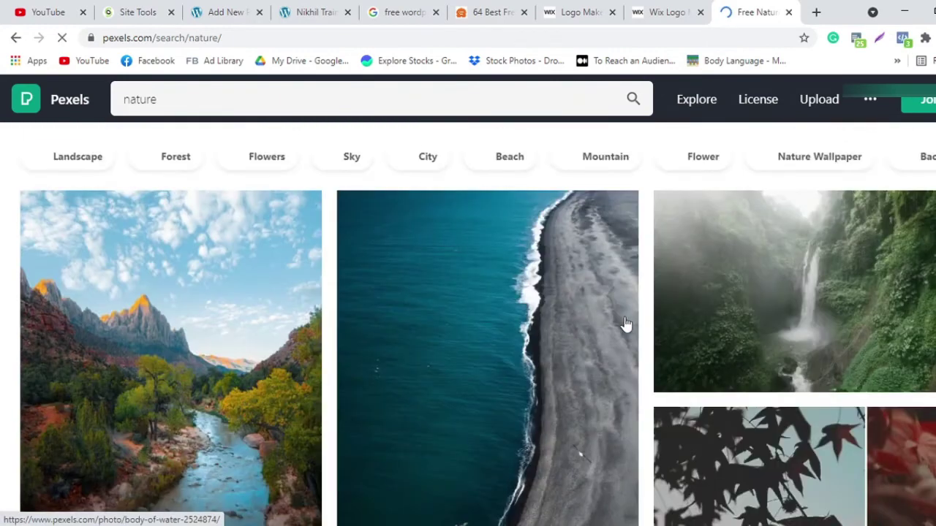
pyautogui.click(815, 331)
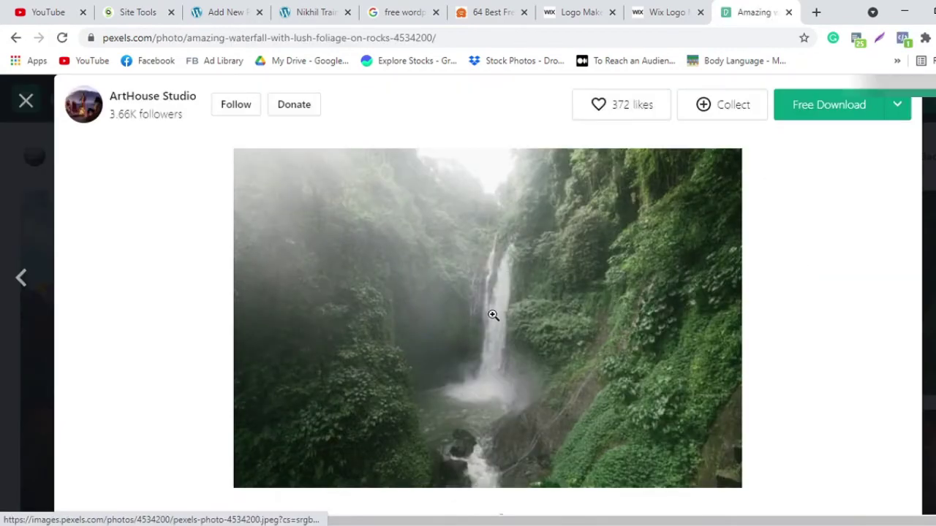
pyautogui.click(802, 110)
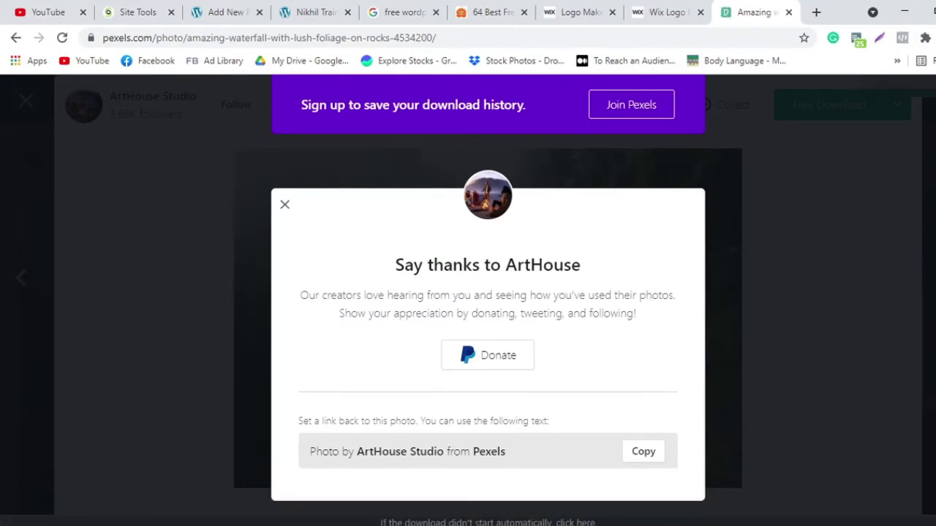
# Step: Back in the WordPress post, upload pexels-arthouse-studio-4534200 from Downloads and insert it as an inline image in the "1. this" paragraph
pyautogui.click(299, 12)
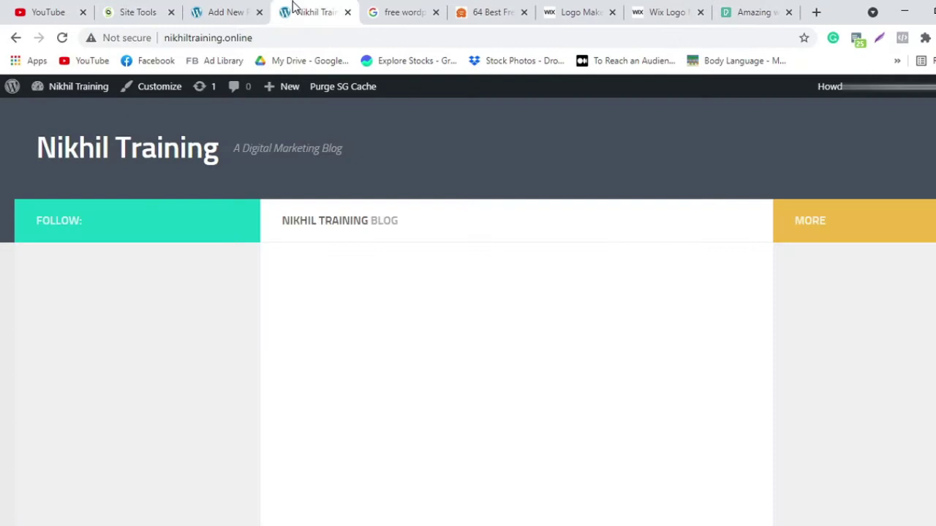
pyautogui.click(219, 11)
pyautogui.click(498, 324)
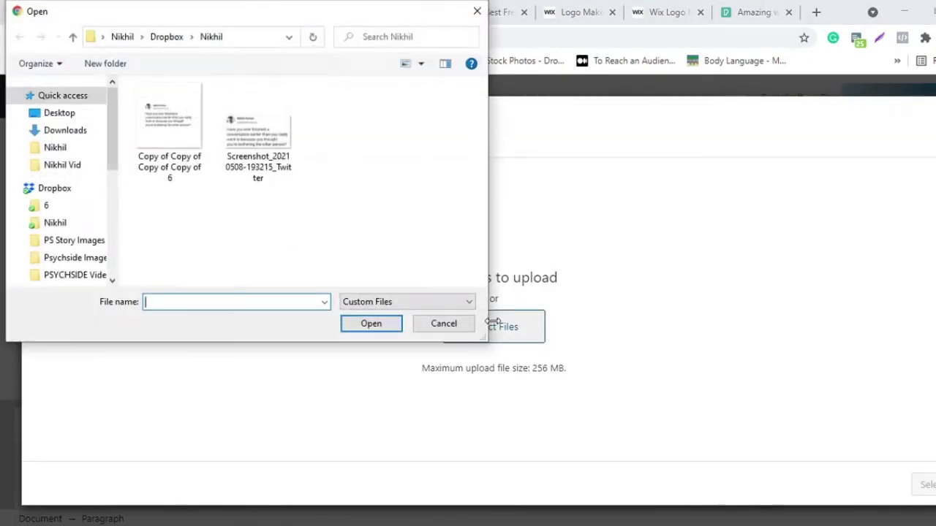
pyautogui.click(89, 131)
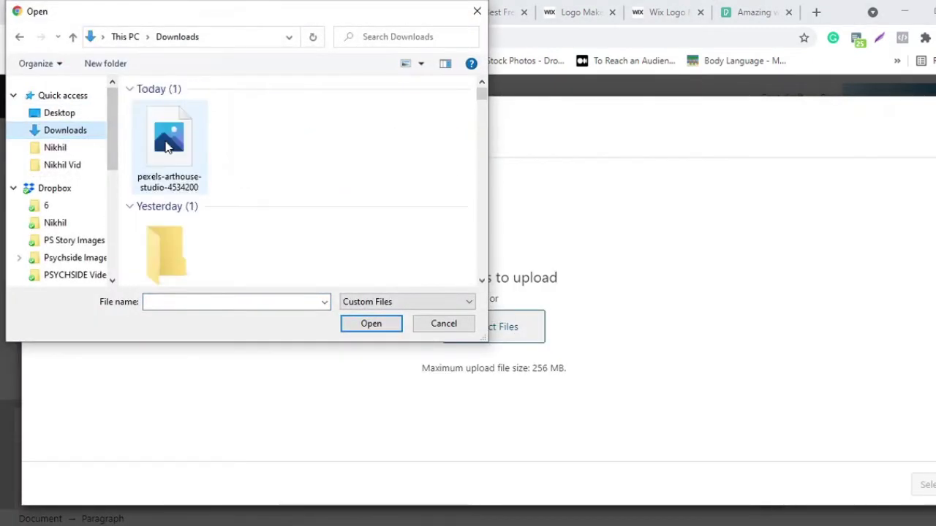
pyautogui.click(169, 148)
pyautogui.click(378, 328)
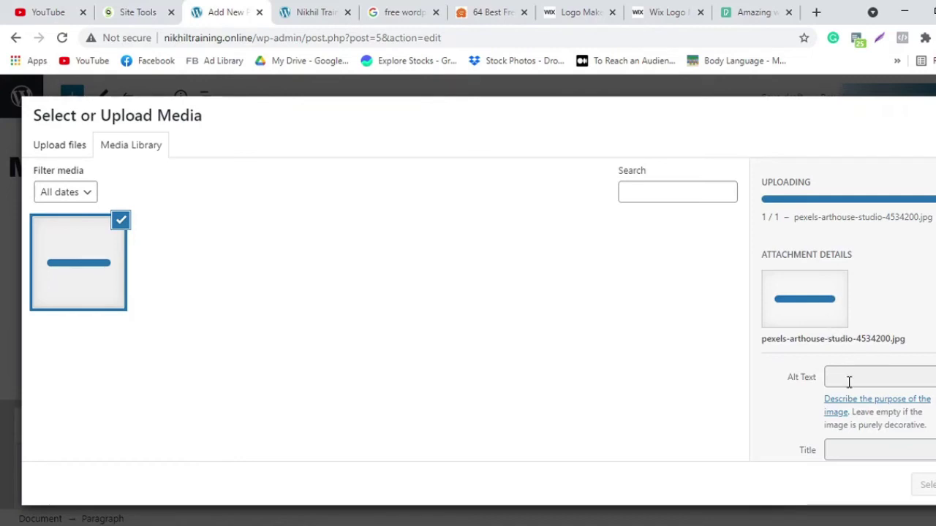
pyautogui.scroll(-2, 889, 374)
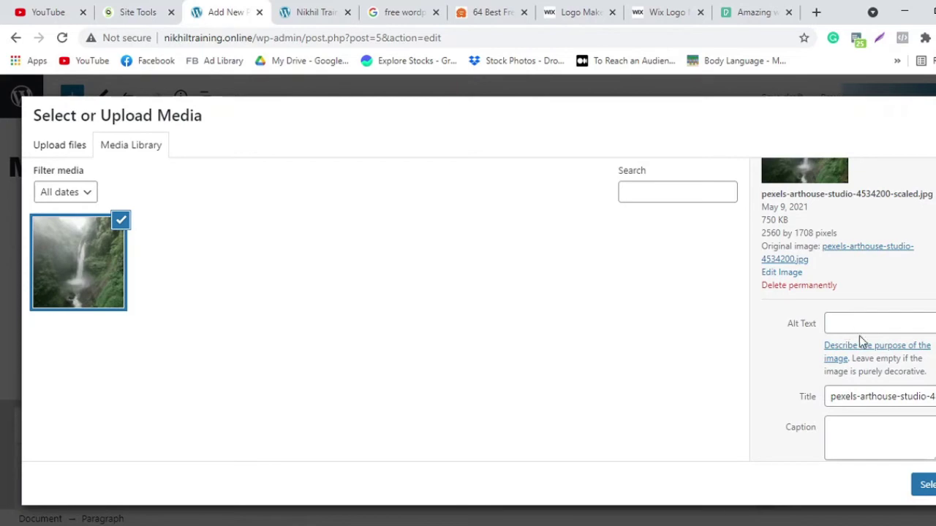
pyautogui.click(923, 485)
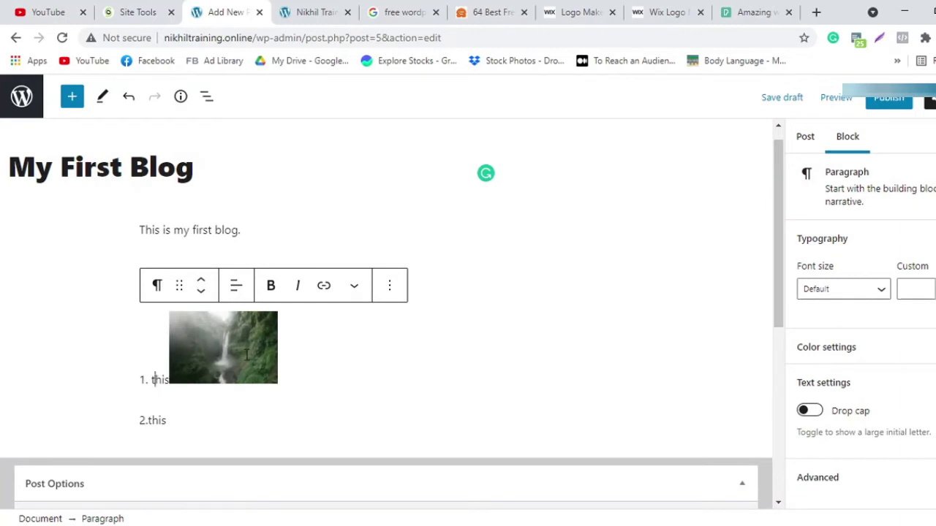
# Step: Insert the waterfall picture from the media library as a second inline image in the "1. this" paragraph
pyautogui.click(353, 287)
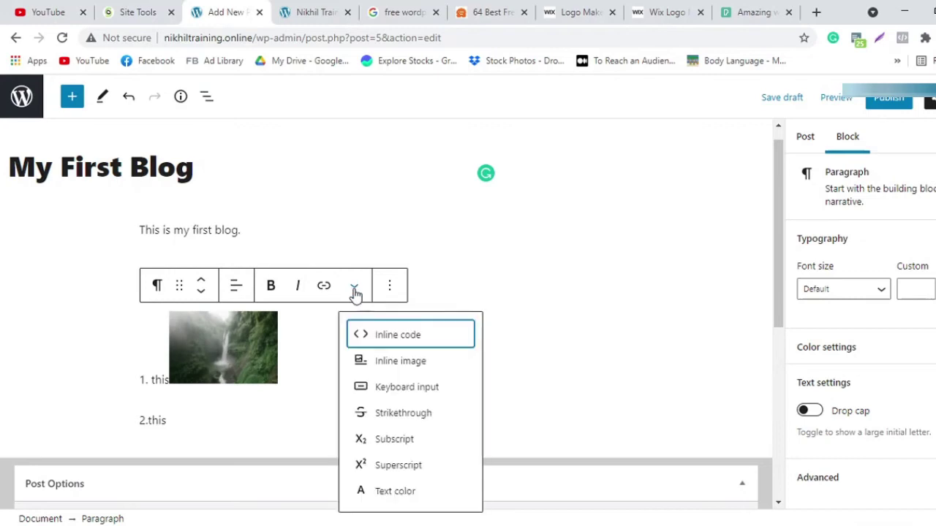
pyautogui.click(383, 366)
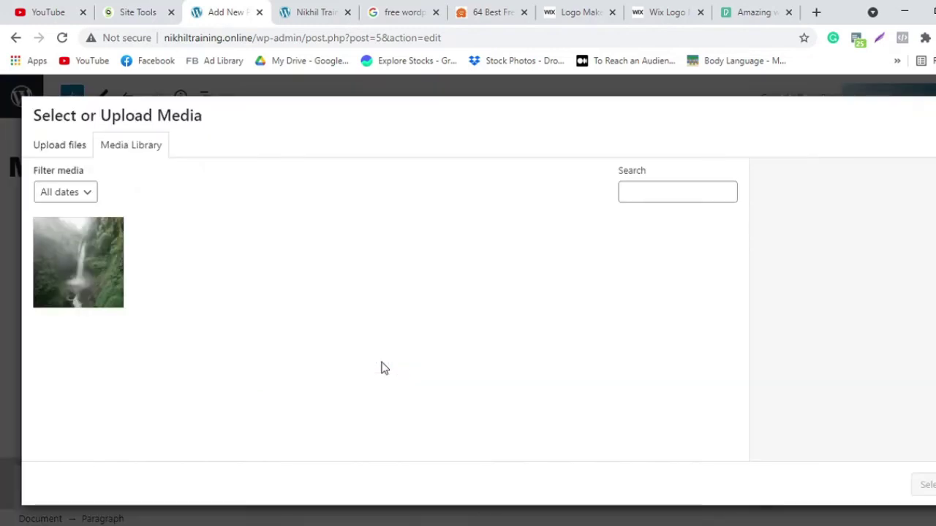
pyautogui.click(107, 269)
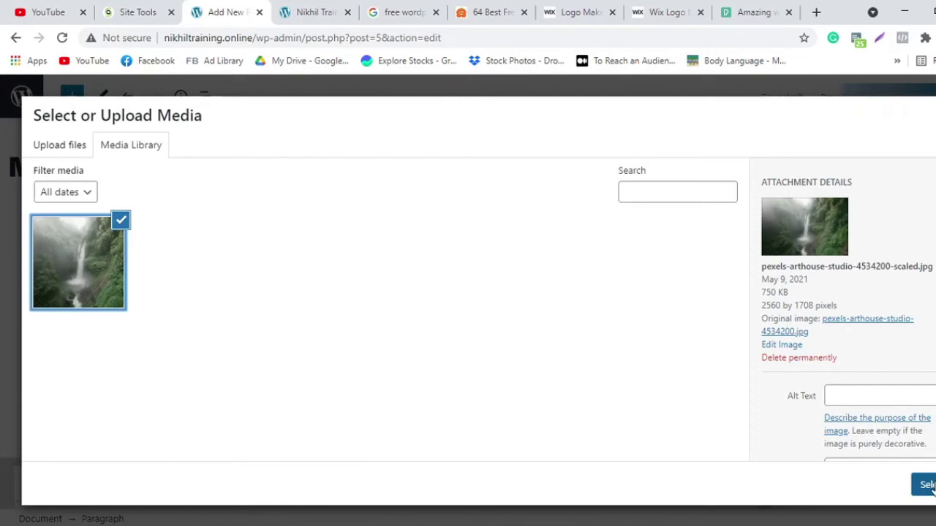
pyautogui.click(927, 485)
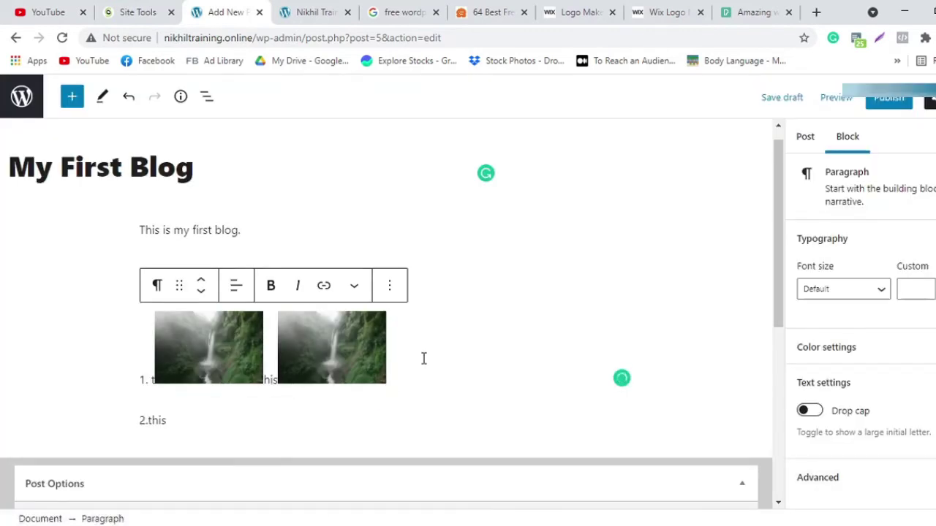
# Step: Delete the duplicate waterfall image and the "1. this" text, leaving one waterfall image in the paragraph under Step 1
pyautogui.press('BackSpace')
pyautogui.press('BackSpace')
pyautogui.press('BackSpace')
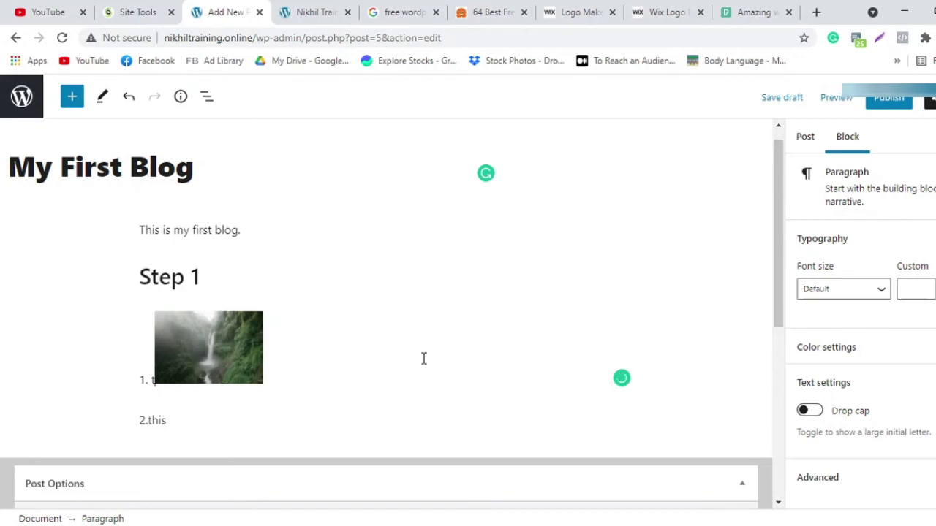
pyautogui.press('BackSpace')
pyautogui.press('BackSpace')
pyautogui.press('BackSpace')
pyautogui.press('BackSpace')
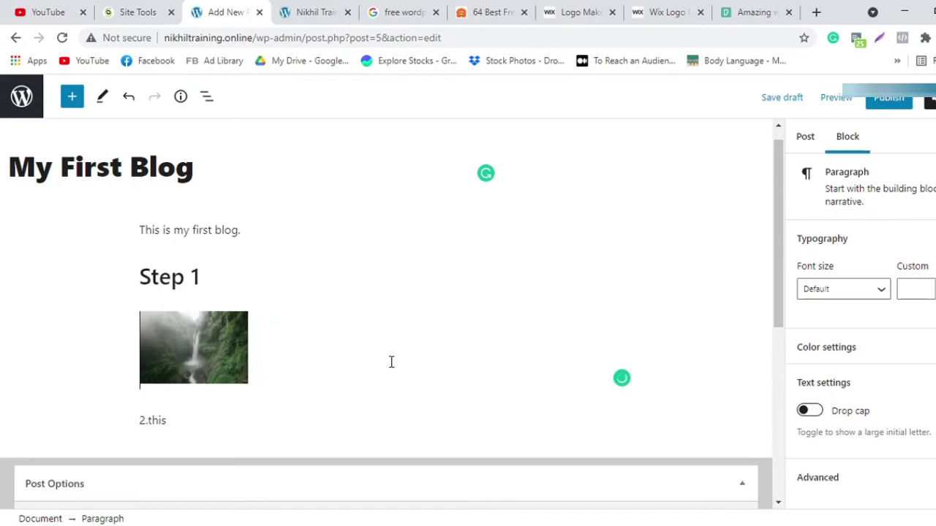
# Step: Add the text "This is my first blog" after the waterfall image and move it to its own paragraph below
pyautogui.click(298, 353)
pyautogui.write('This is my first blog')
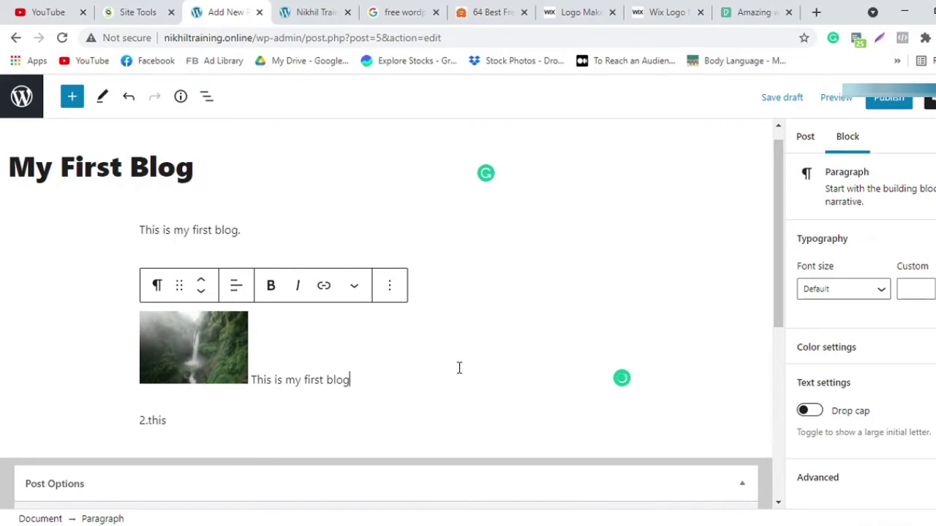
pyautogui.click(252, 377)
pyautogui.press('Return')
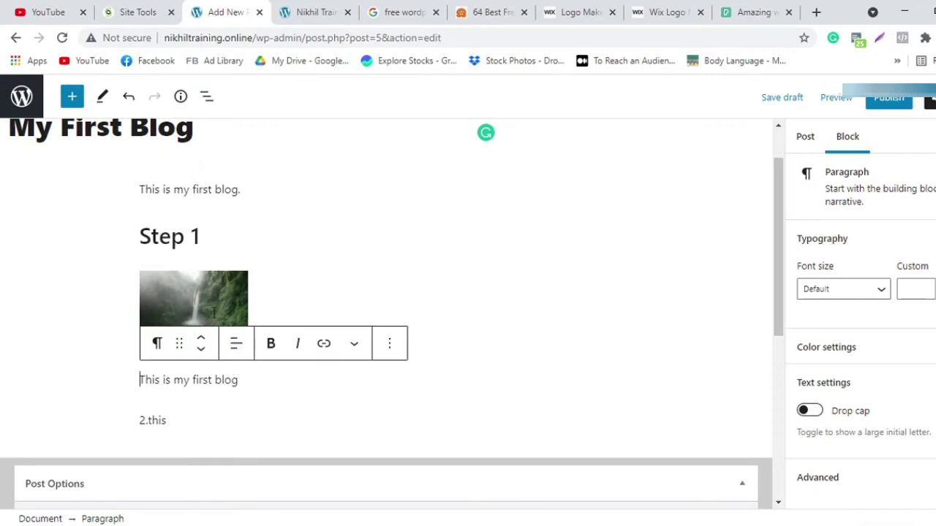
# Step: Try a width of 300 for the inline waterfall image, and set it to 500
pyautogui.click(212, 307)
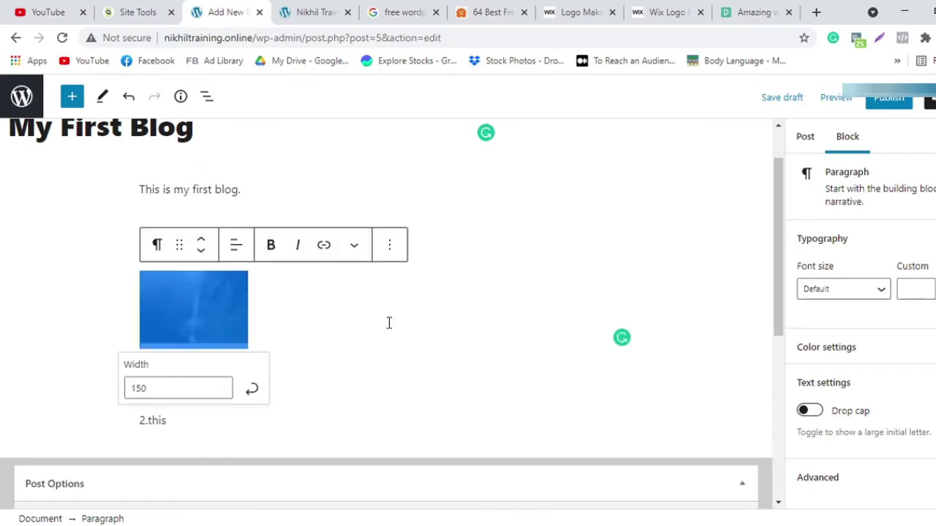
pyautogui.click(389, 323)
pyautogui.click(230, 307)
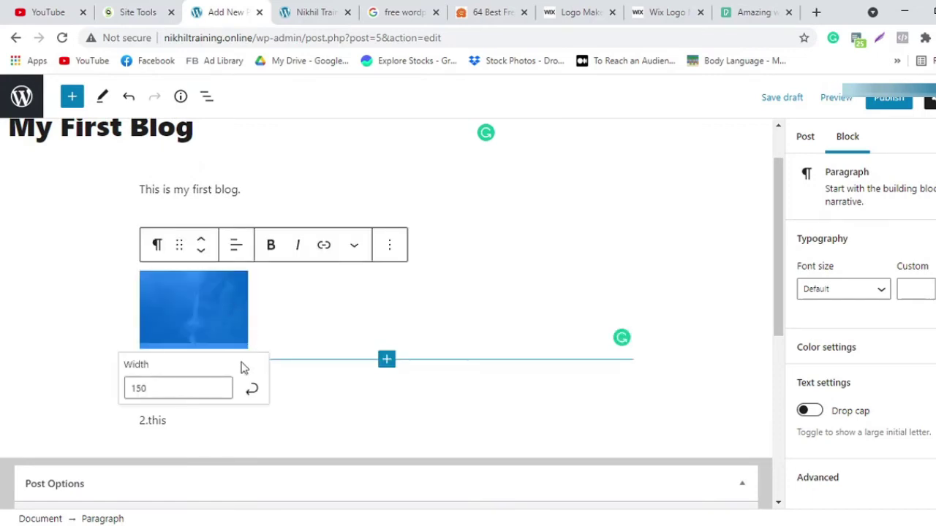
pyautogui.click(201, 384)
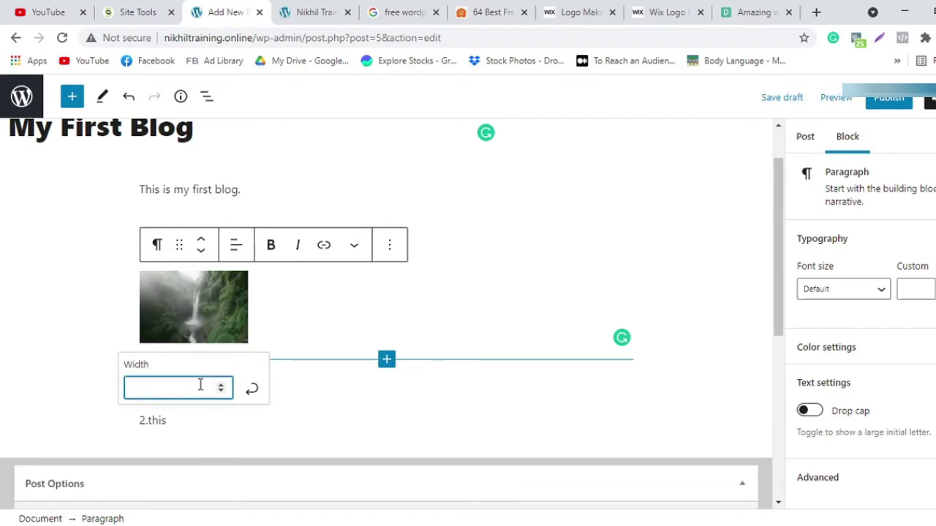
pyautogui.write('300')
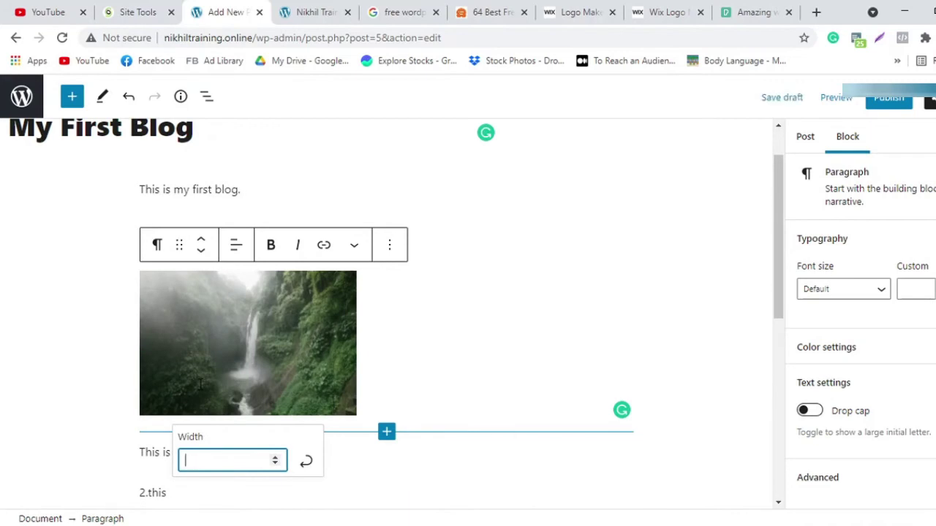
pyautogui.write('500')
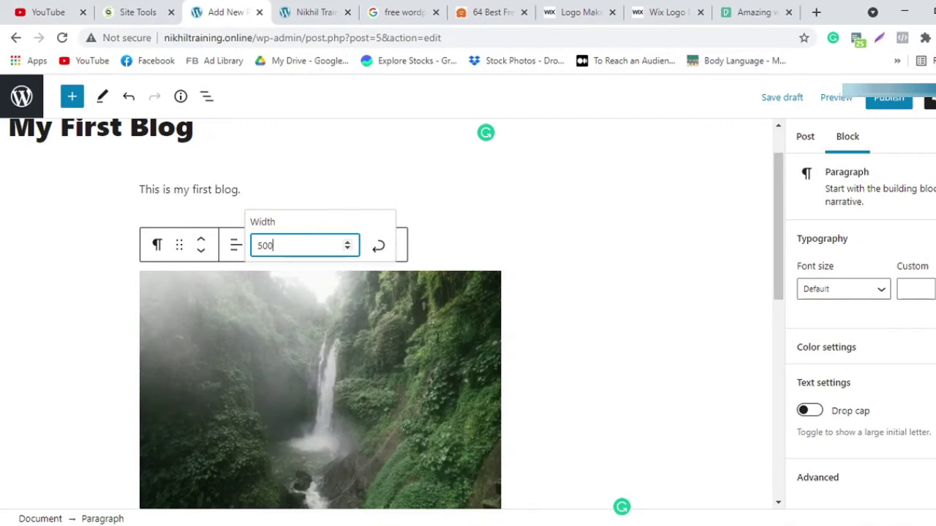
pyautogui.scroll(-1, 553, 350)
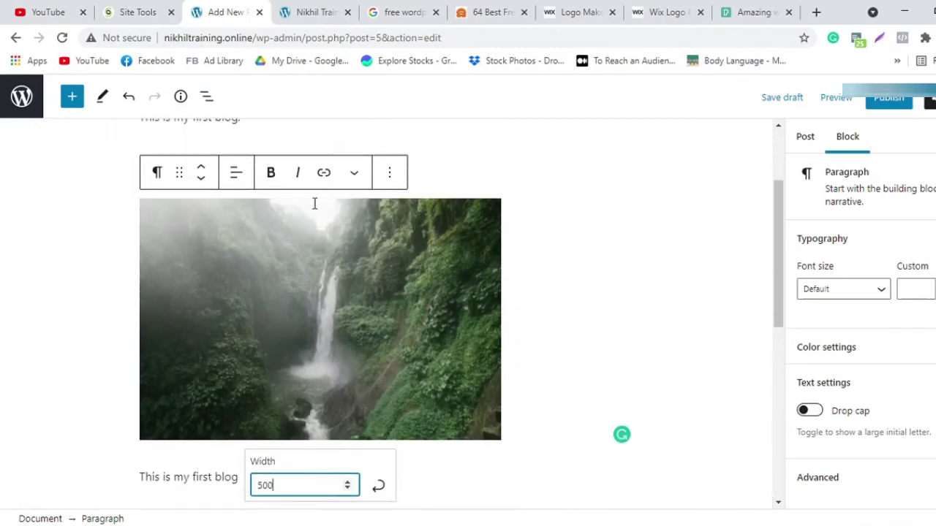
# Step: Center-align the paragraph containing the waterfall image and deselect the block
pyautogui.click(237, 174)
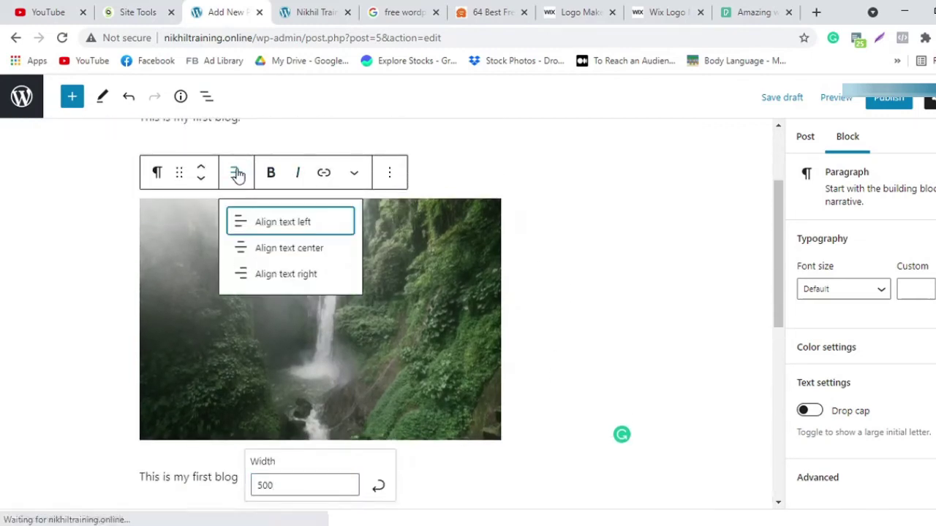
pyautogui.click(270, 248)
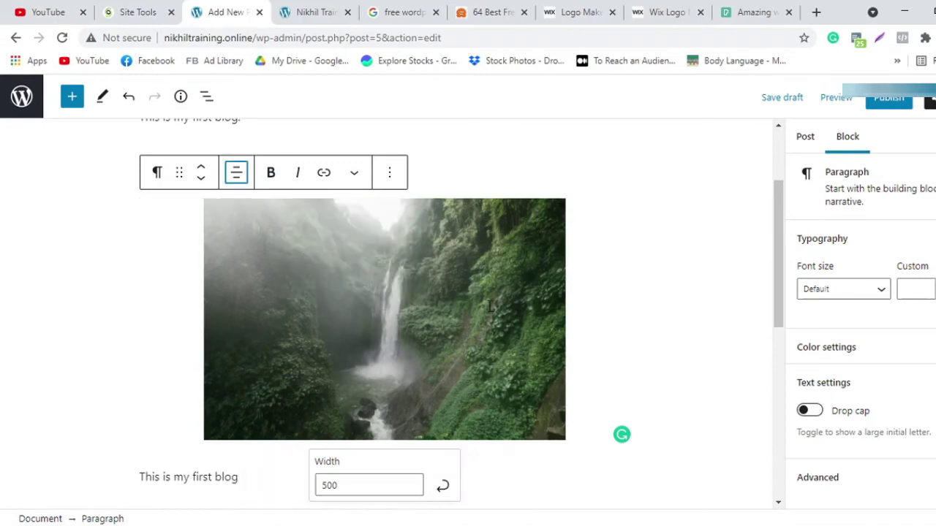
pyautogui.click(687, 285)
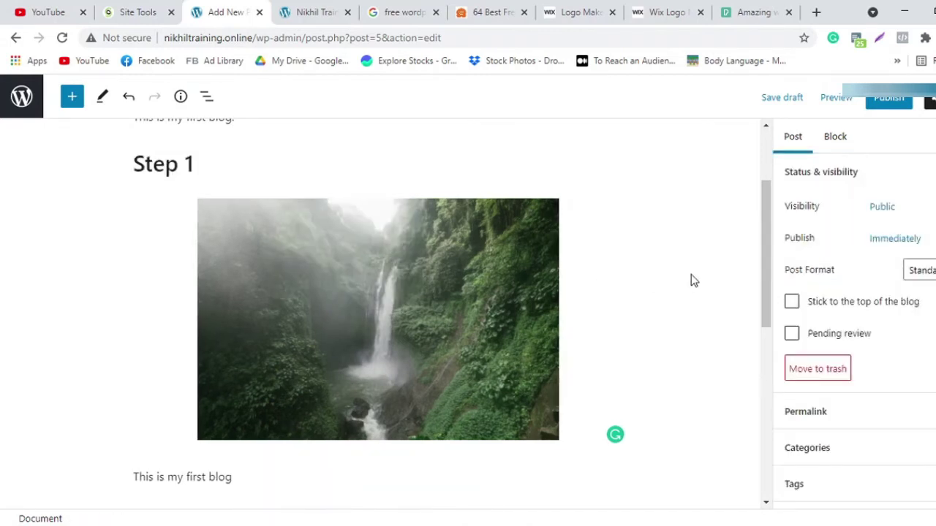
# Step: Review the draft of My First Blog and publish it with public visibility
pyautogui.scroll(2, 691, 281)
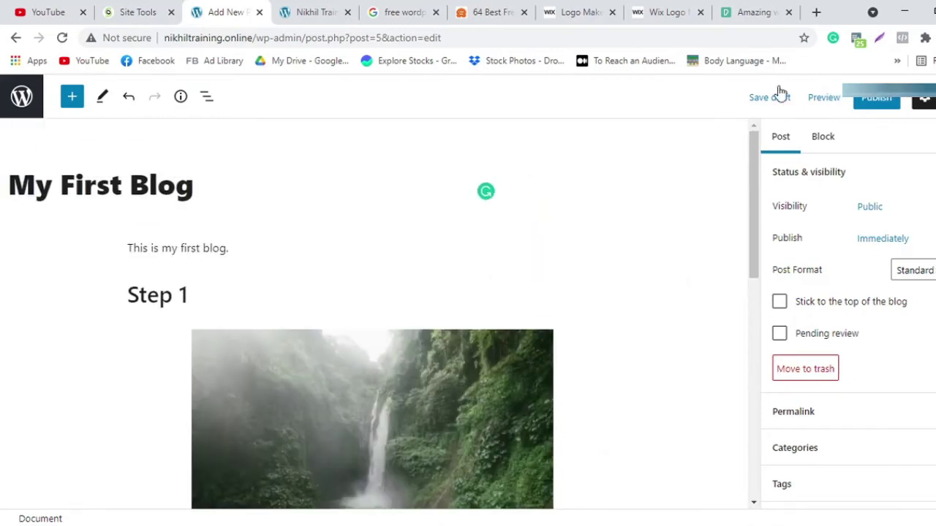
pyautogui.scroll(-5, 556, 291)
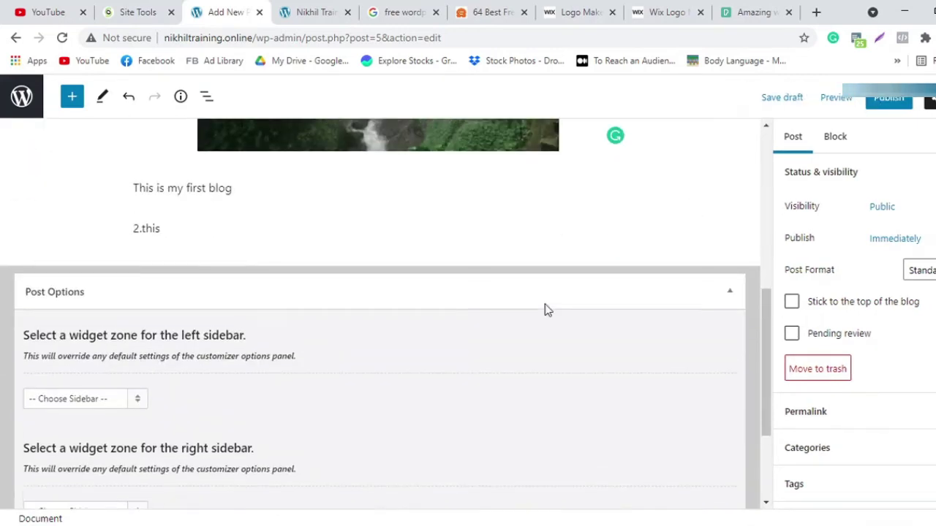
pyautogui.scroll(3, 545, 310)
pyautogui.scroll(2, 406, 266)
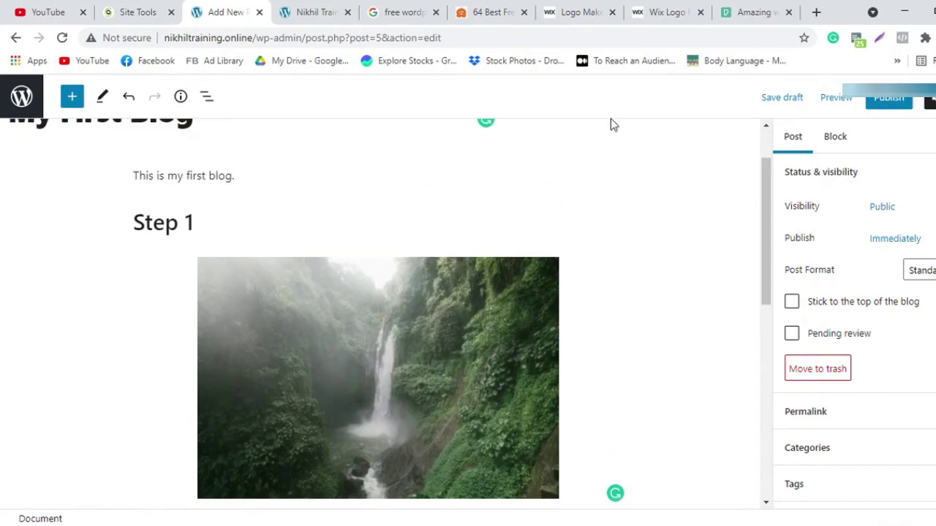
pyautogui.click(881, 103)
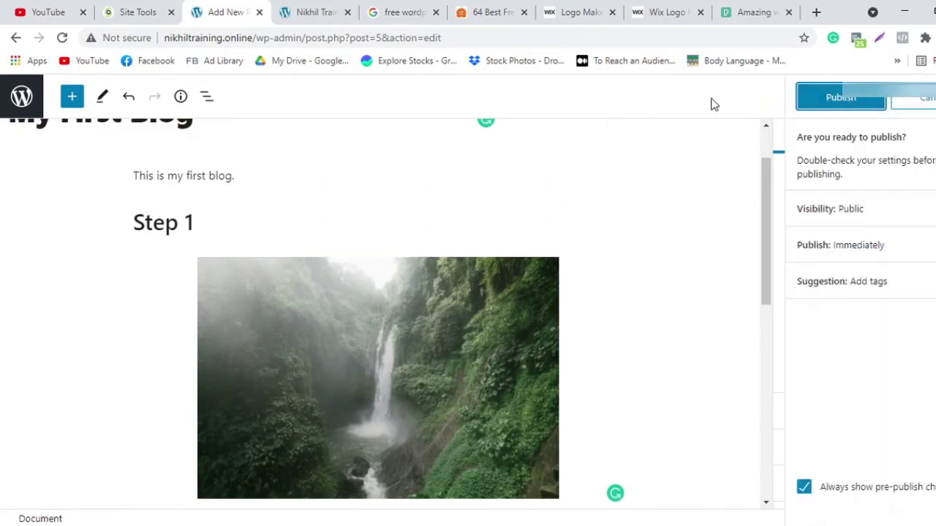
pyautogui.click(837, 98)
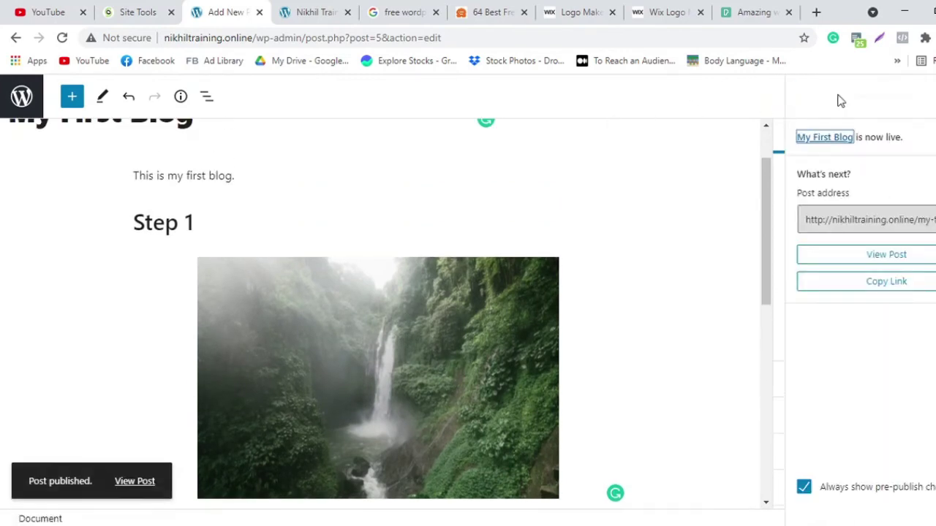
# Step: View the published My First Blog post and examine how it is listed on the blog's home page
pyautogui.click(886, 260)
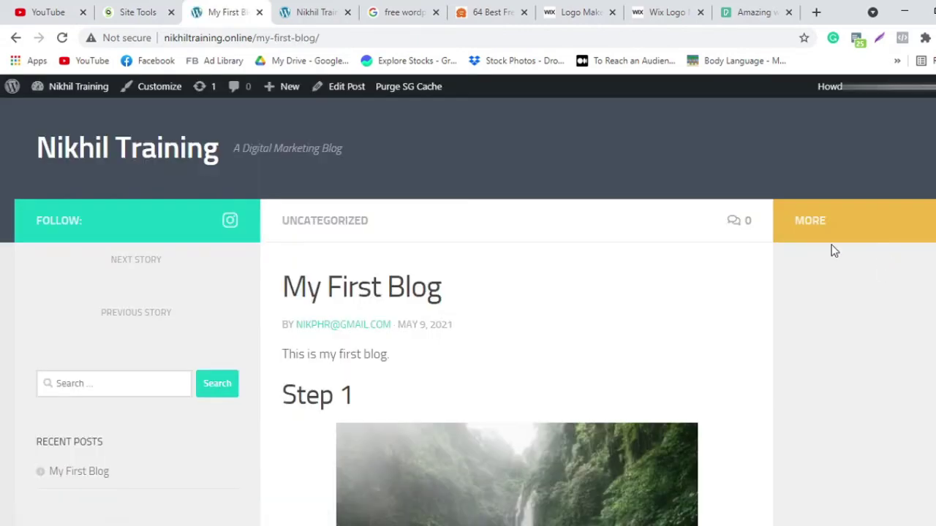
pyautogui.scroll(-3, 478, 227)
pyautogui.scroll(3, 463, 289)
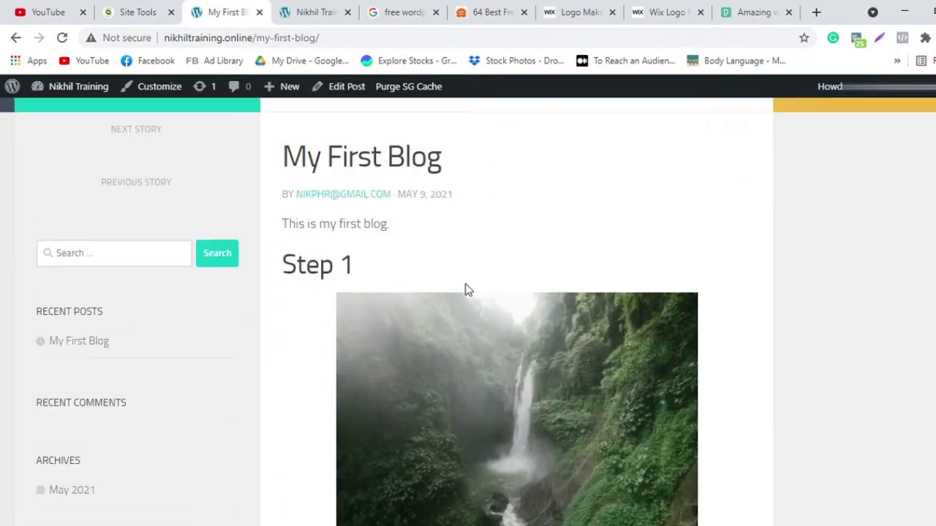
pyautogui.click(167, 157)
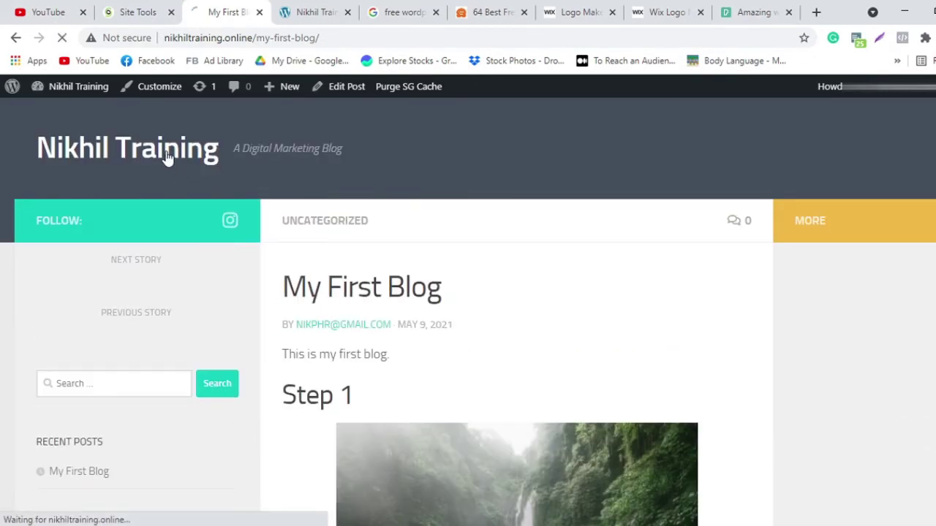
pyautogui.scroll(-1, 655, 257)
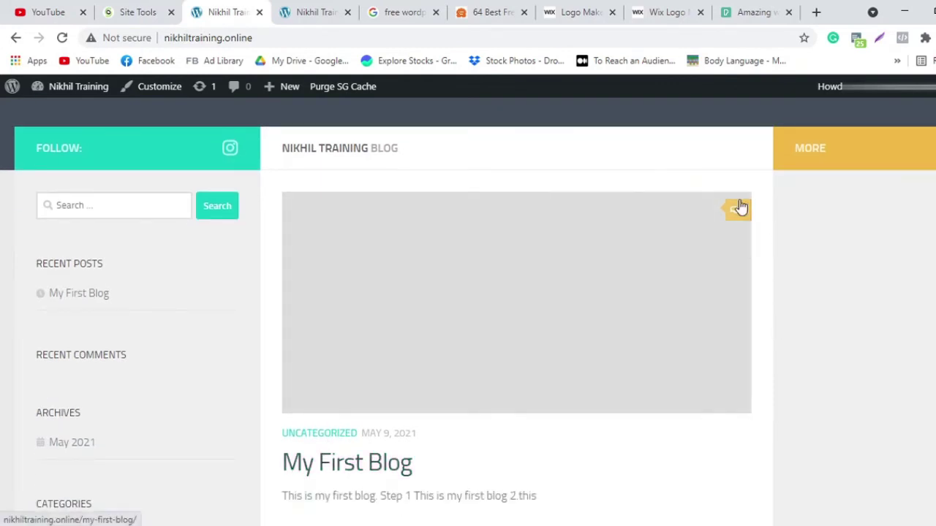
pyautogui.scroll(-2, 491, 335)
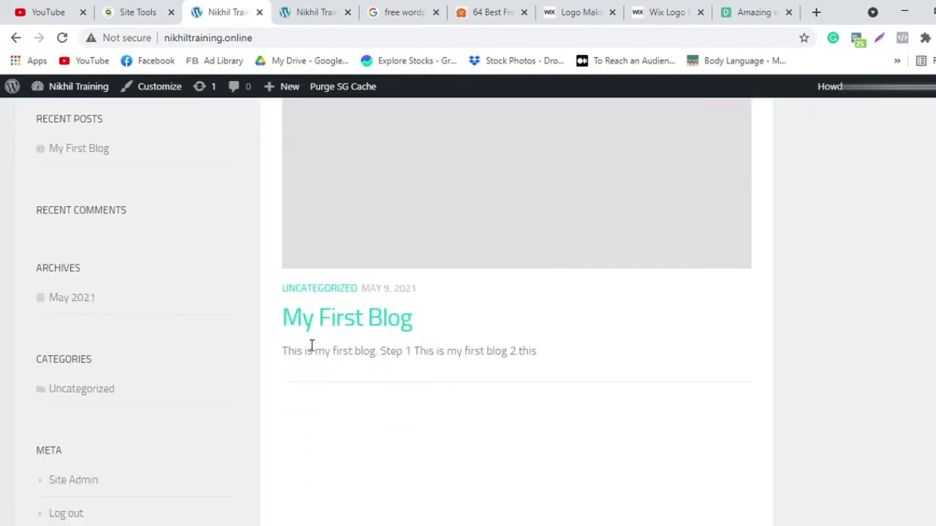
pyautogui.scroll(1, 523, 351)
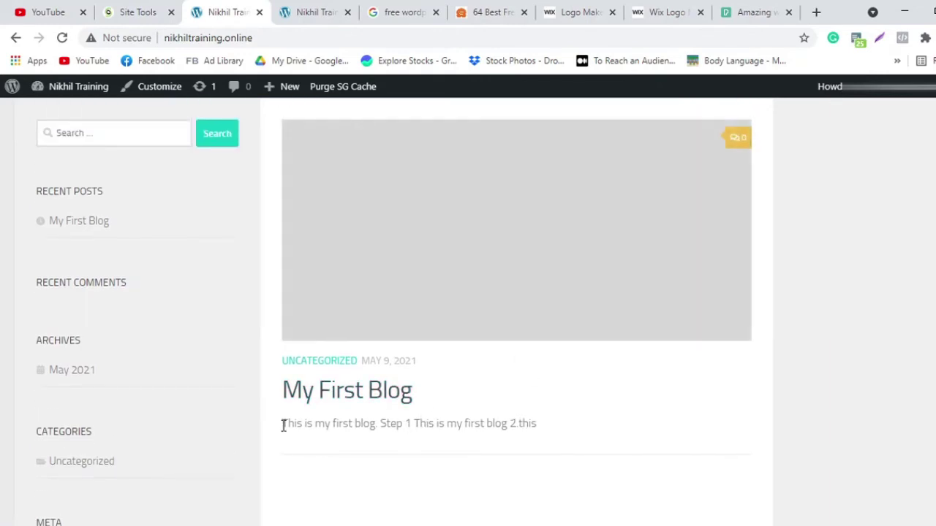
pyautogui.scroll(1, 595, 360)
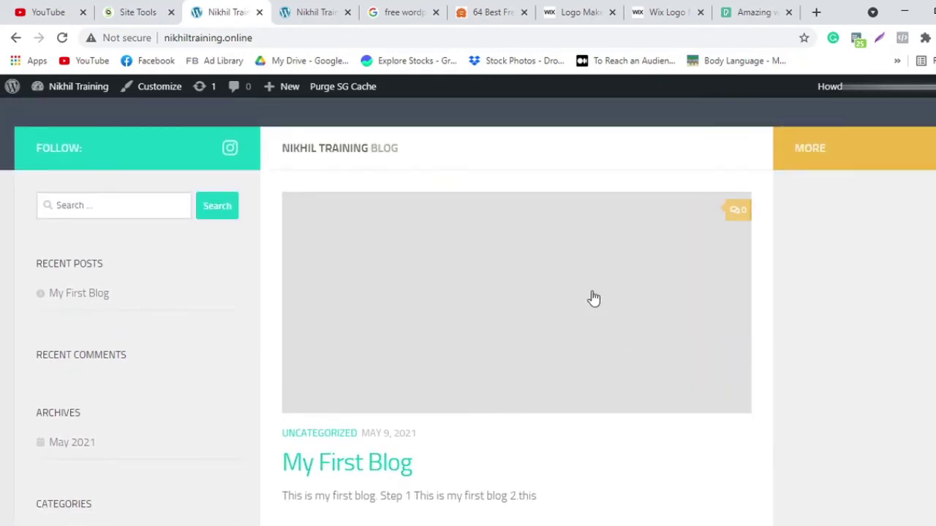
# Step: Go back to the WordPress dashboard and open the My First Blog post for editing from the list of posts
pyautogui.click(78, 88)
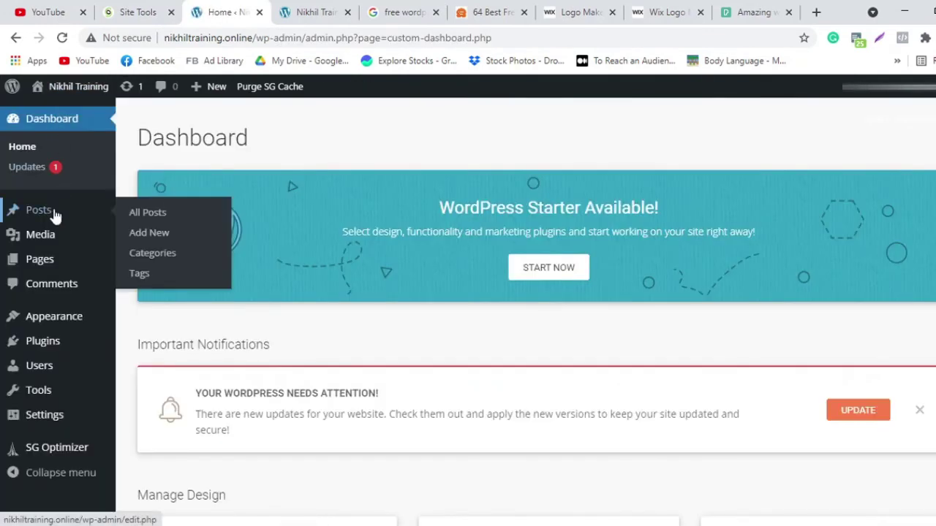
pyautogui.click(54, 213)
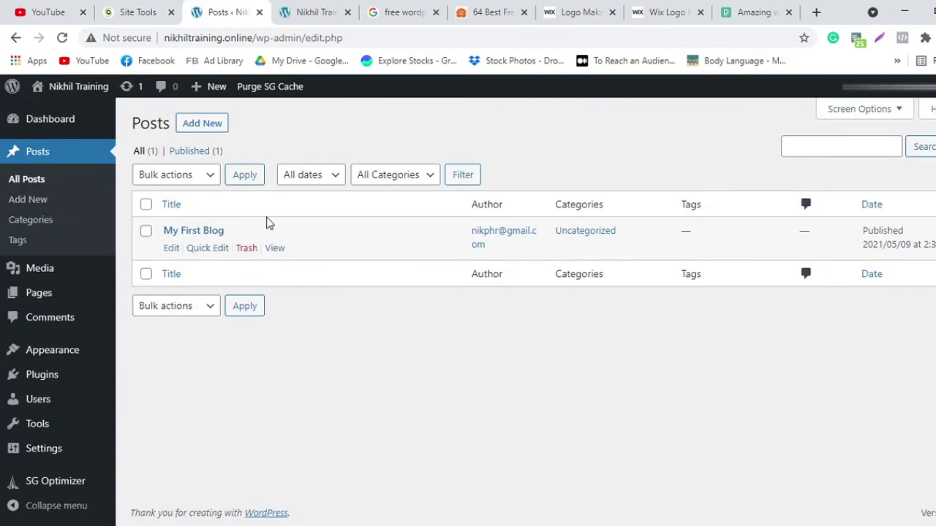
pyautogui.click(170, 248)
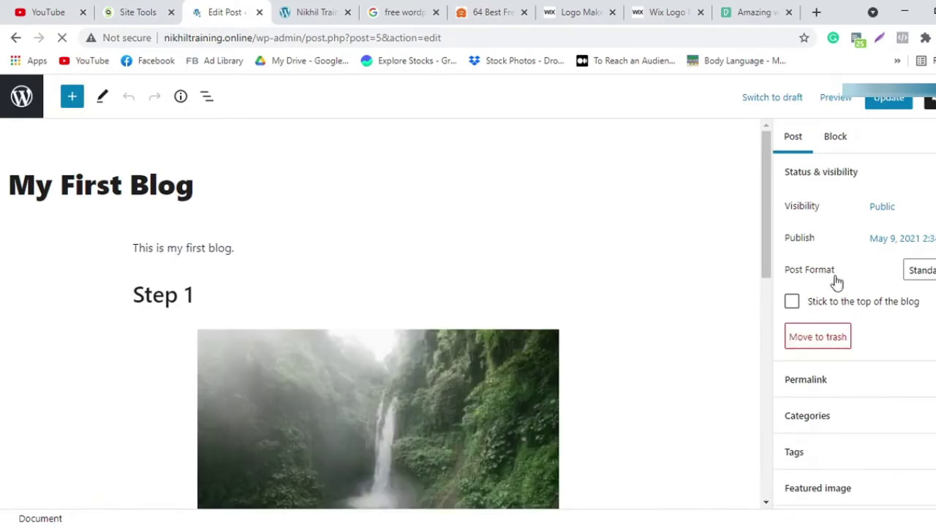
# Step: Set the waterfall picture from the media library as the post's featured image
pyautogui.scroll(-1, 870, 285)
pyautogui.click(899, 426)
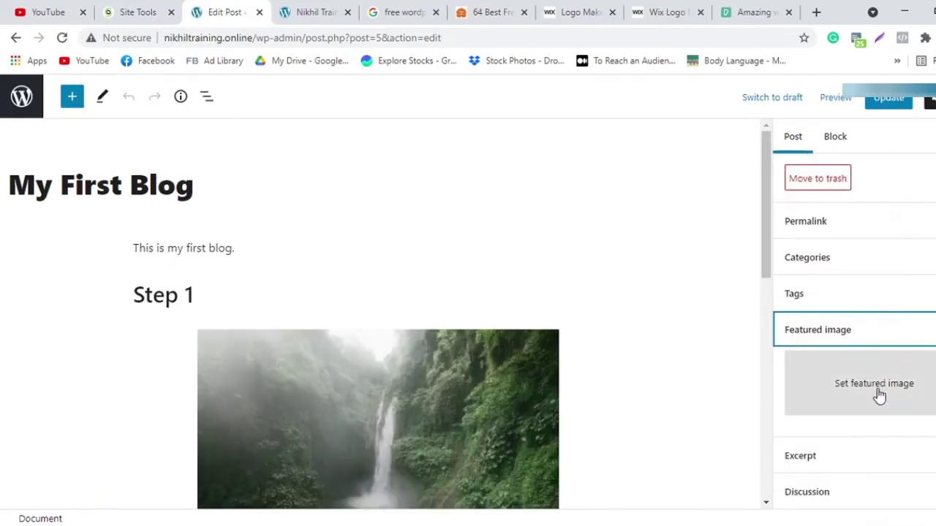
pyautogui.click(879, 394)
pyautogui.click(85, 275)
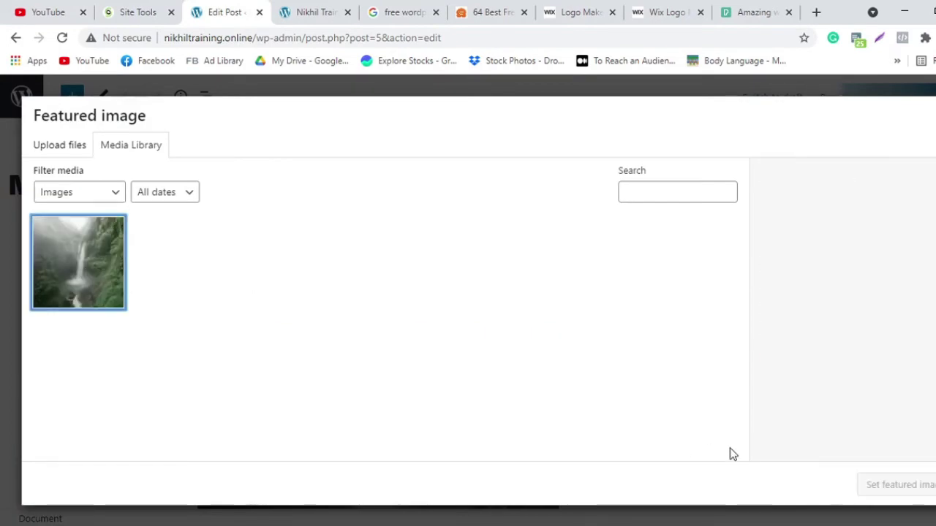
pyautogui.click(68, 274)
pyautogui.click(887, 485)
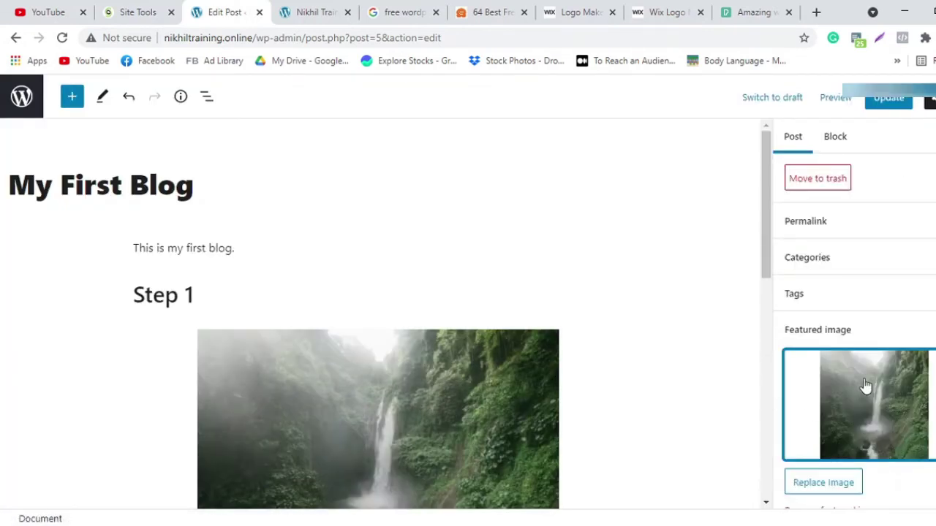
# Step: Replace the post's Uncategorized category with a new category named Blog and update the post
pyautogui.scroll(-2, 865, 386)
pyautogui.scroll(3, 865, 385)
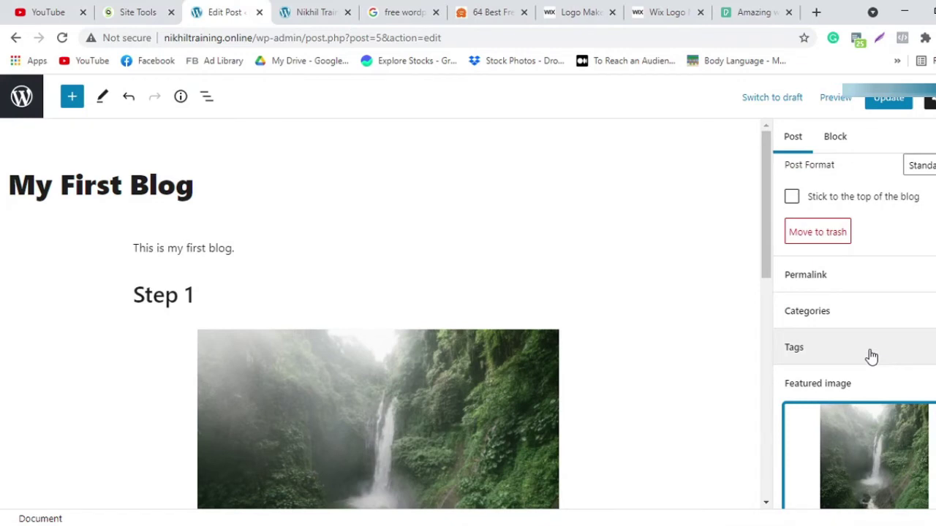
pyautogui.click(874, 315)
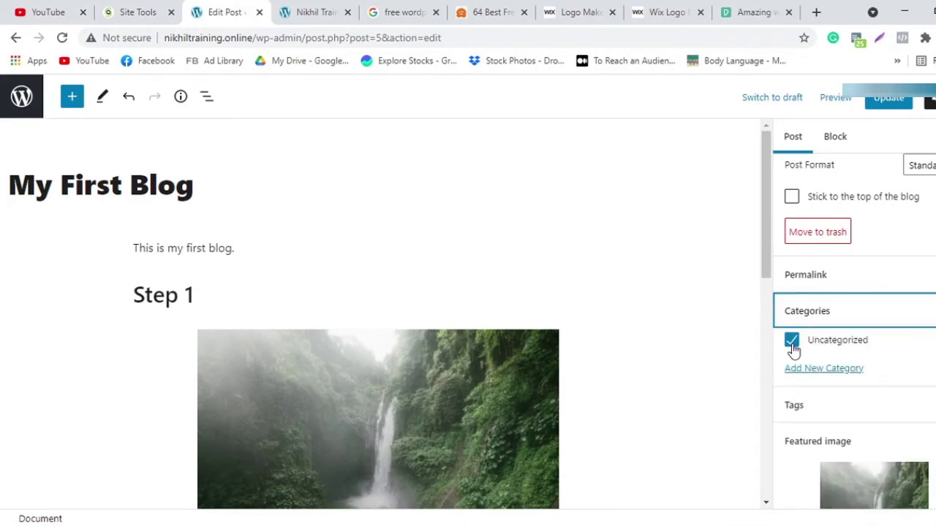
pyautogui.click(834, 369)
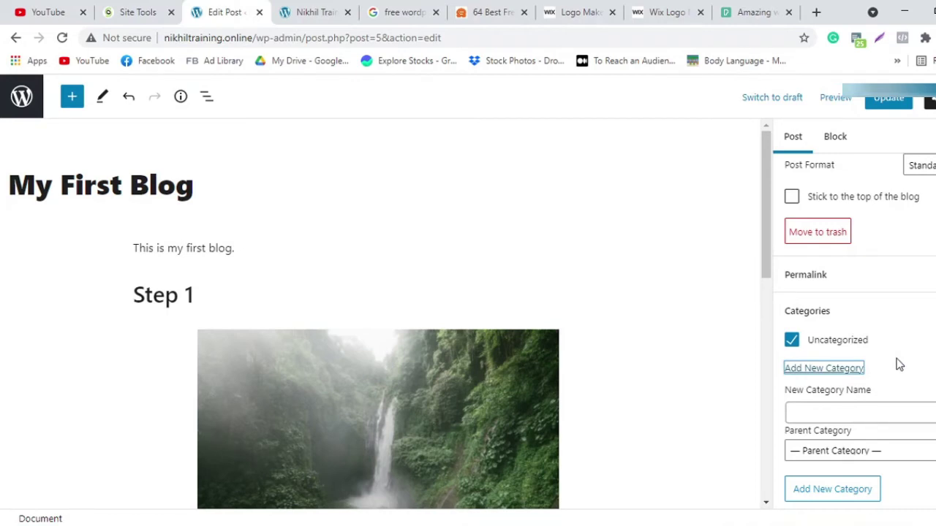
pyautogui.scroll(-1, 899, 365)
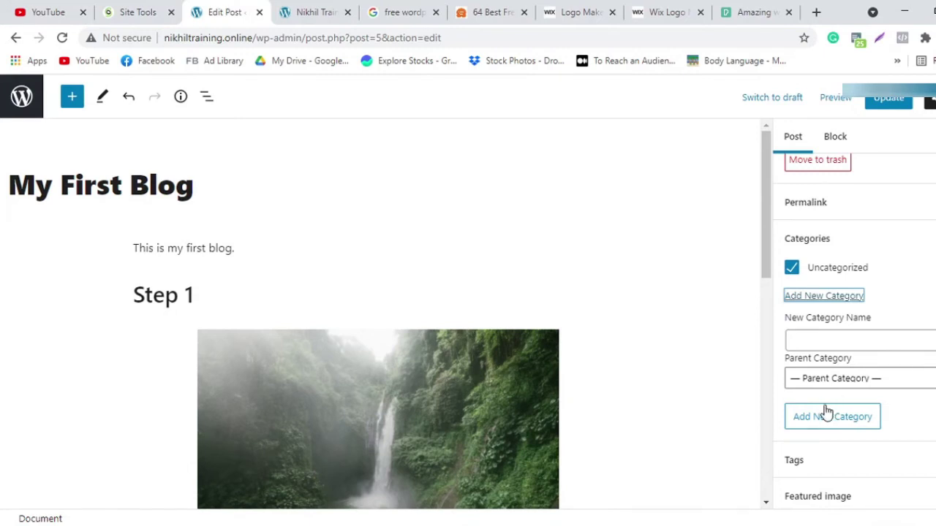
pyautogui.click(819, 342)
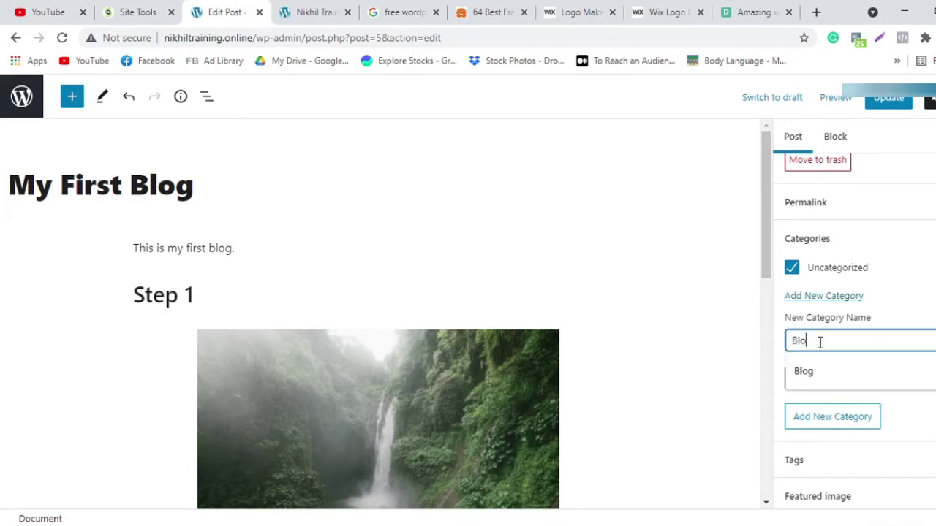
pyautogui.write('Blog')
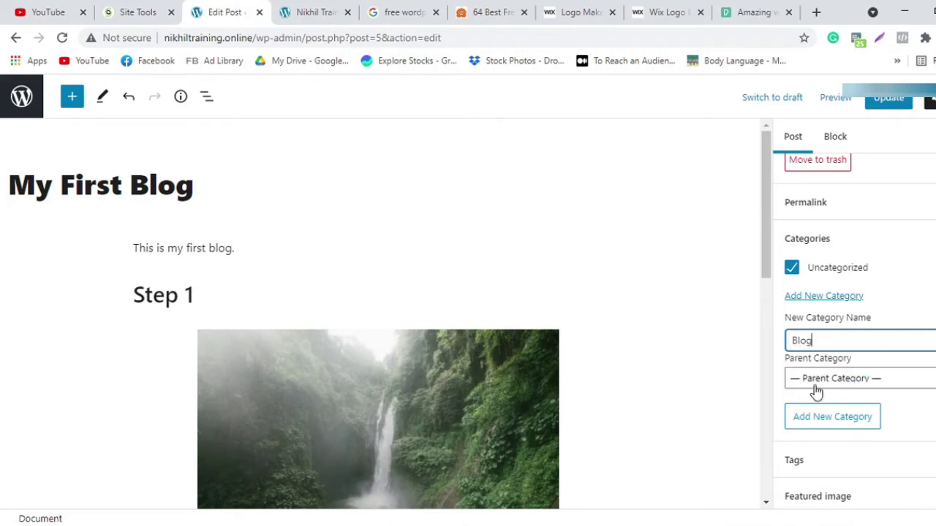
pyautogui.click(826, 426)
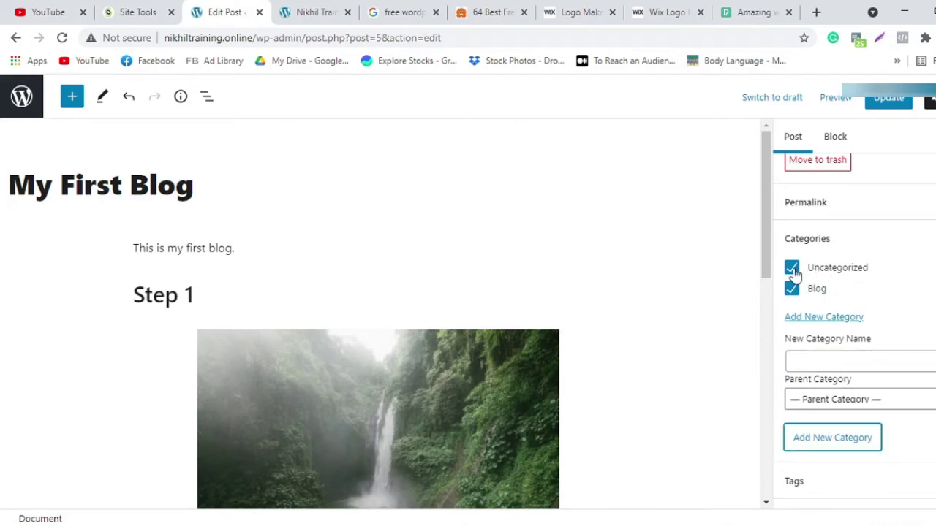
pyautogui.click(792, 269)
pyautogui.click(882, 105)
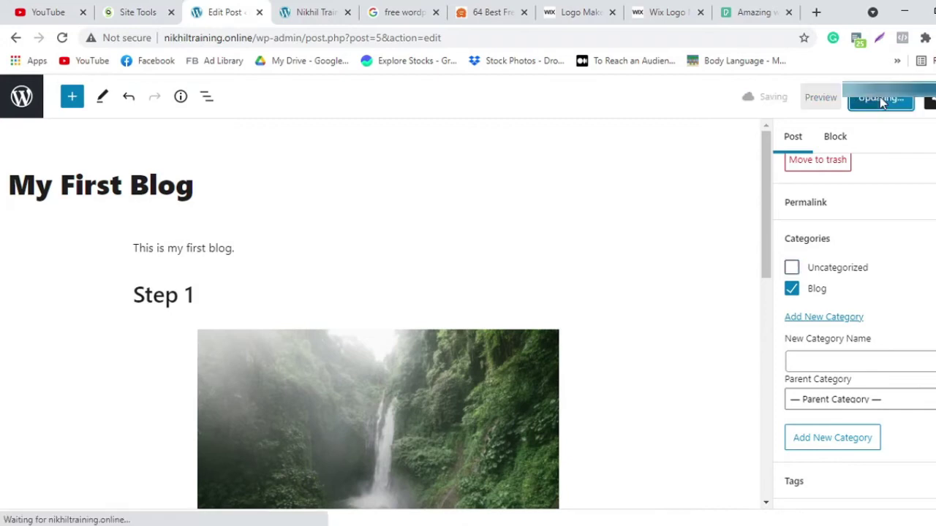
# Step: Reload the blog's home page and check how the My First Blog post is listed with its image and category
pyautogui.click(316, 12)
pyautogui.click(63, 39)
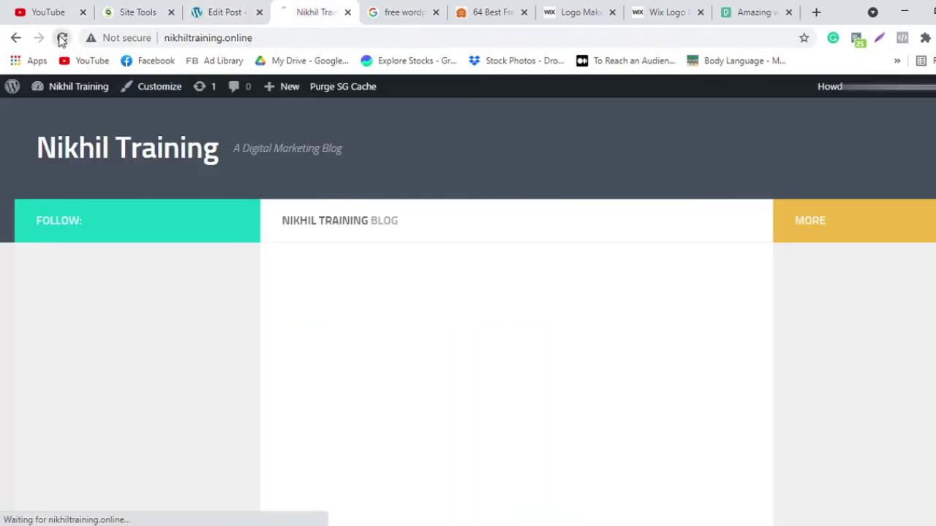
pyautogui.scroll(-2, 596, 307)
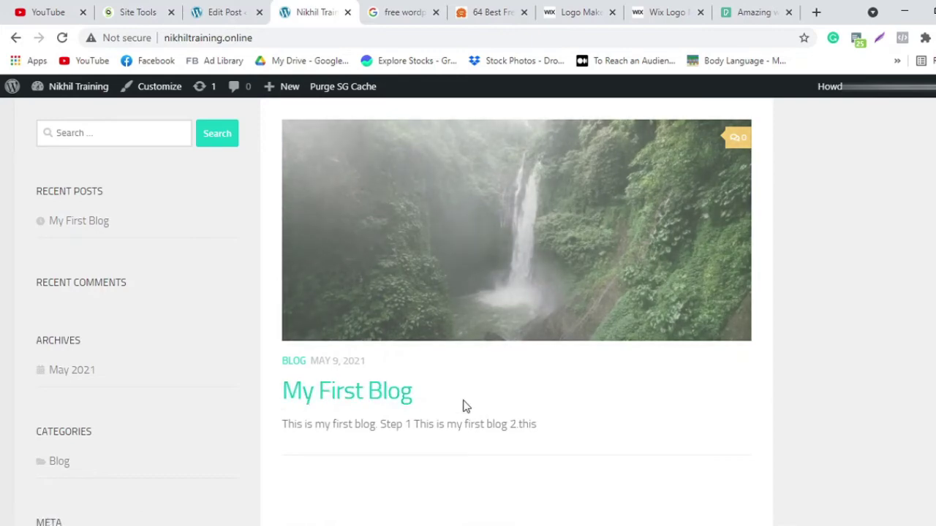
pyautogui.scroll(4, 549, 393)
# Step: Open the My First Blog post from the home page and examine its content down to the comment form and footer
pyautogui.click(535, 396)
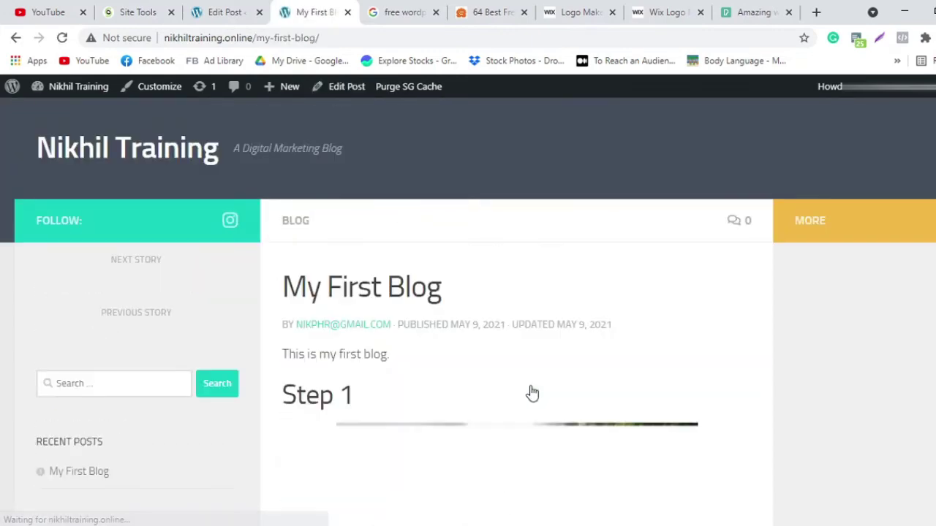
pyautogui.scroll(-2, 532, 393)
pyautogui.scroll(-4, 420, 374)
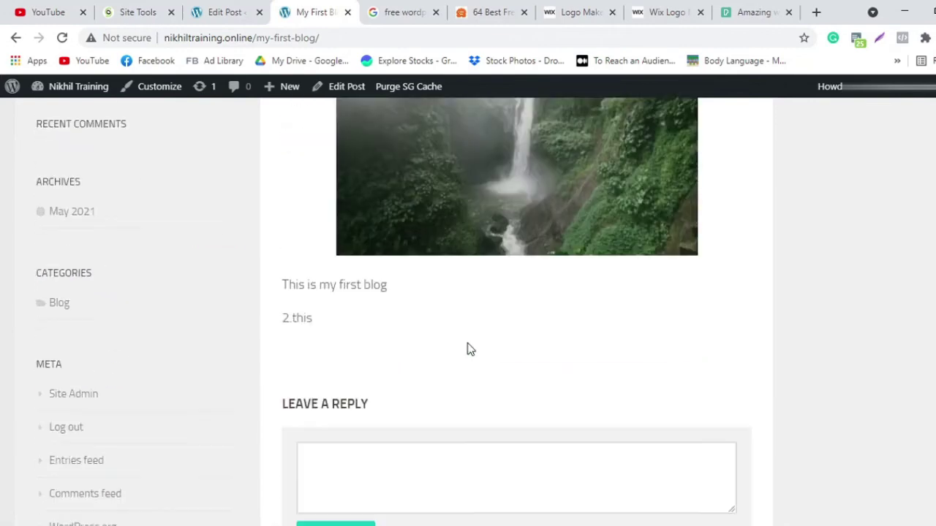
pyautogui.scroll(-3, 536, 385)
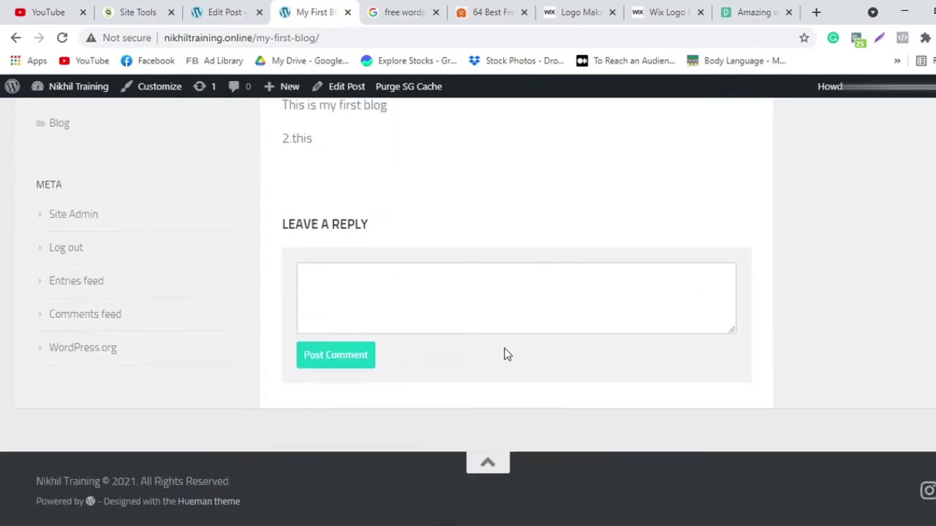
pyautogui.scroll(3, 439, 329)
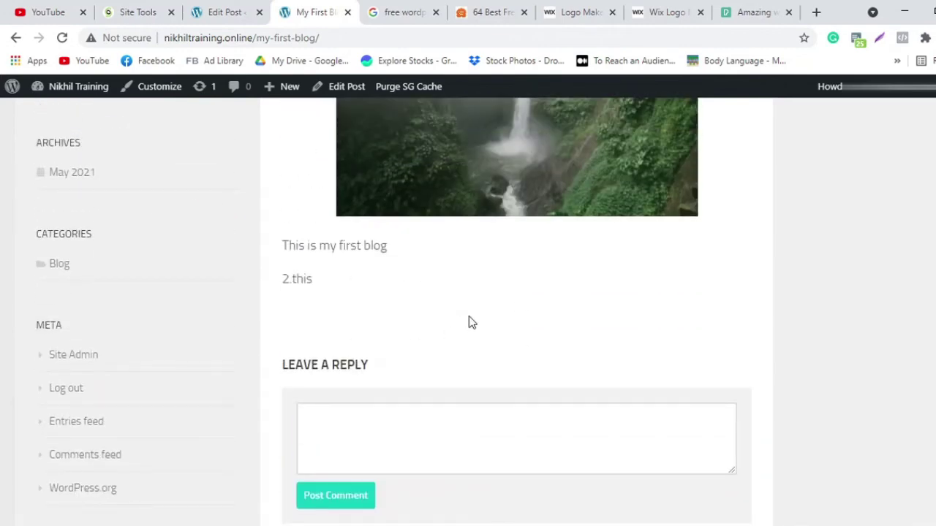
pyautogui.scroll(3, 470, 320)
pyautogui.scroll(-3, 470, 319)
pyautogui.scroll(3, 515, 340)
pyautogui.scroll(2, 517, 343)
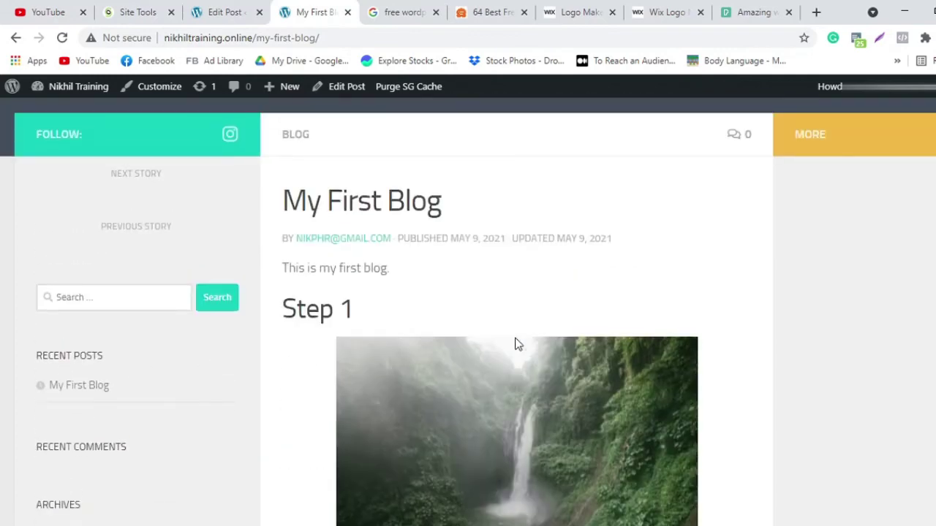
pyautogui.scroll(-5, 504, 335)
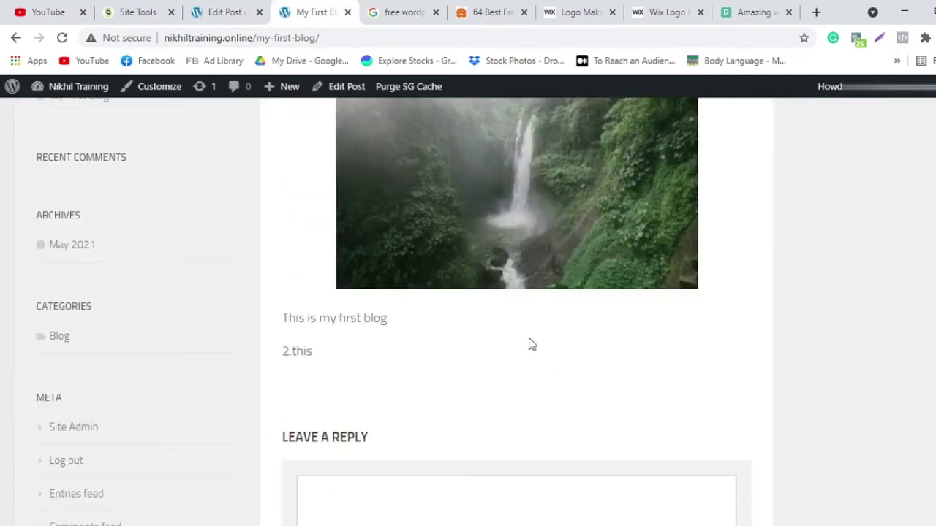
pyautogui.scroll(5, 529, 337)
pyautogui.scroll(1, 454, 407)
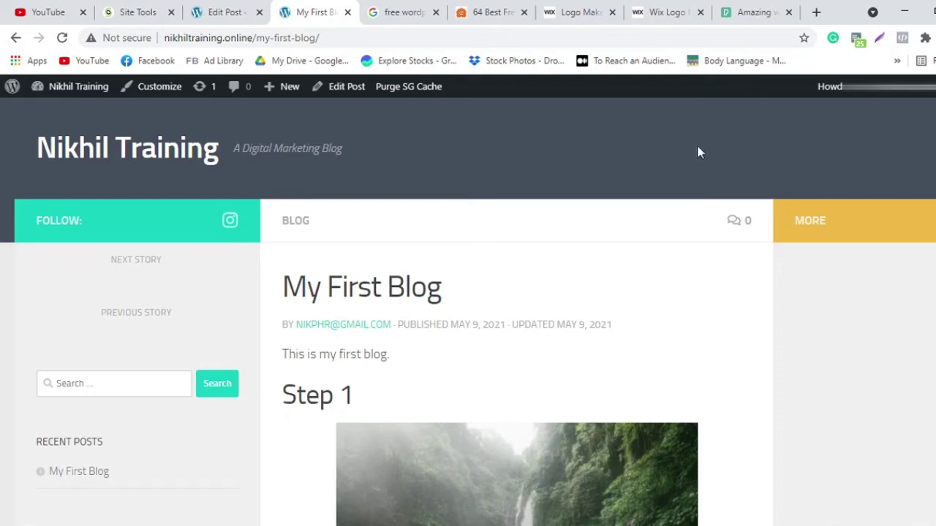
# Step: Leave the post editor for the WordPress dashboard and open the list of all pages
pyautogui.click(228, 15)
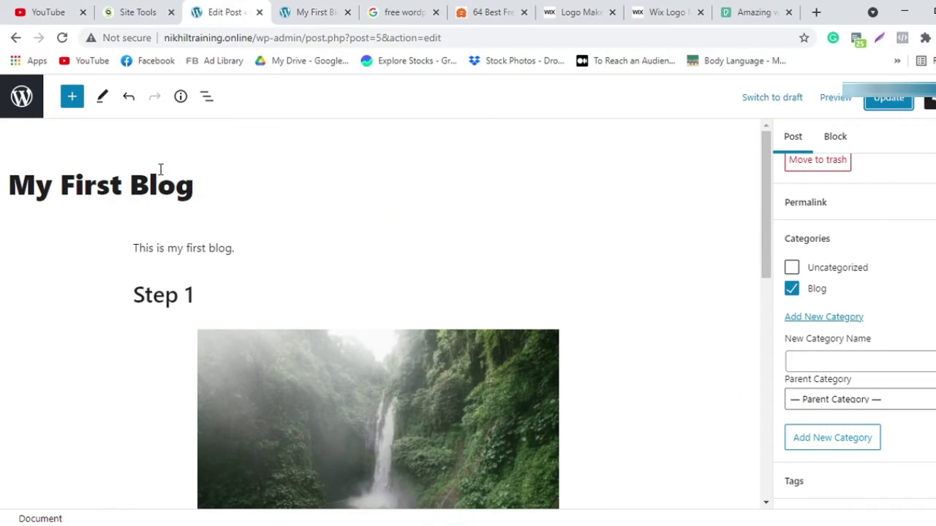
pyautogui.click(19, 105)
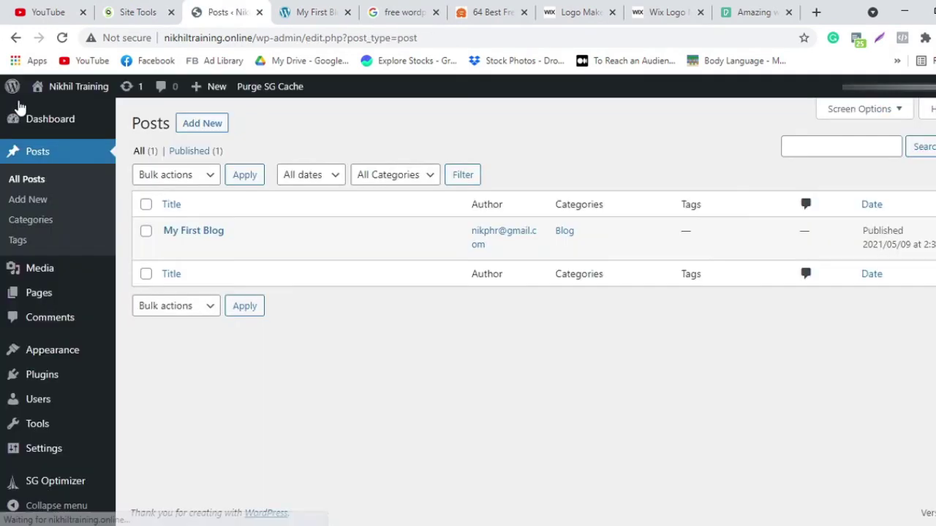
pyautogui.moveTo(50, 301)
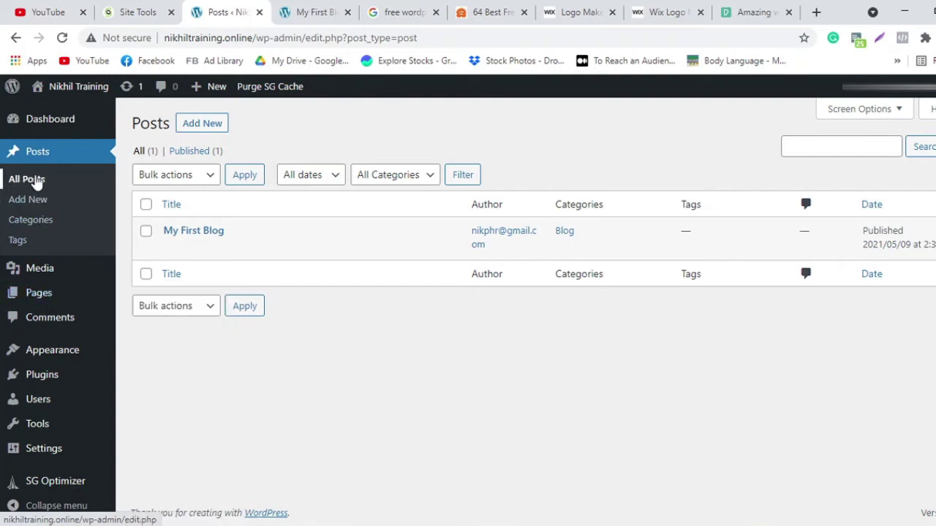
pyautogui.click(46, 294)
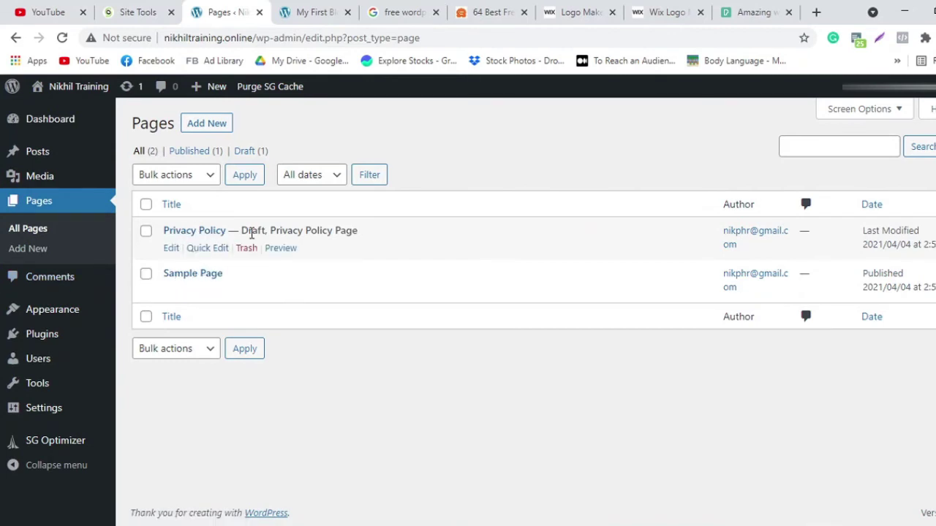
# Step: Open the Privacy Policy draft page, publish it with public visibility and return to the list of pages
pyautogui.click(172, 248)
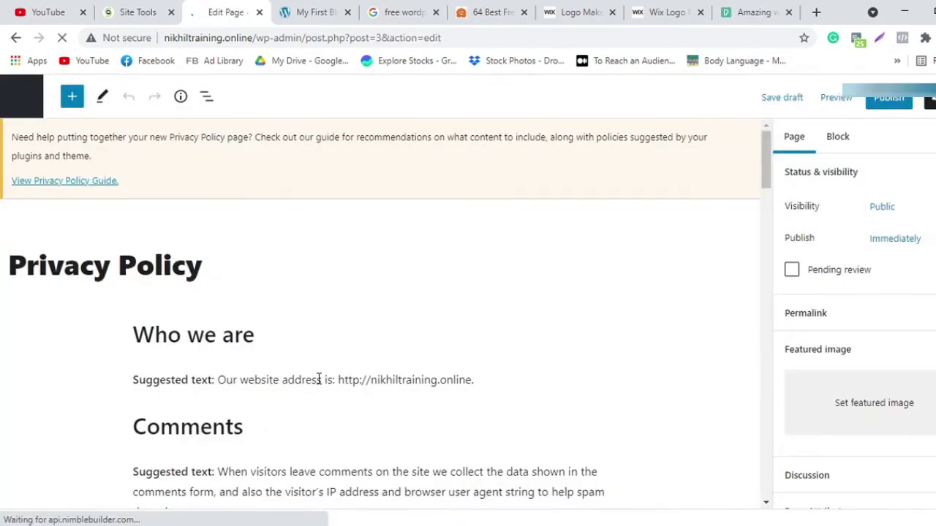
pyautogui.click(897, 104)
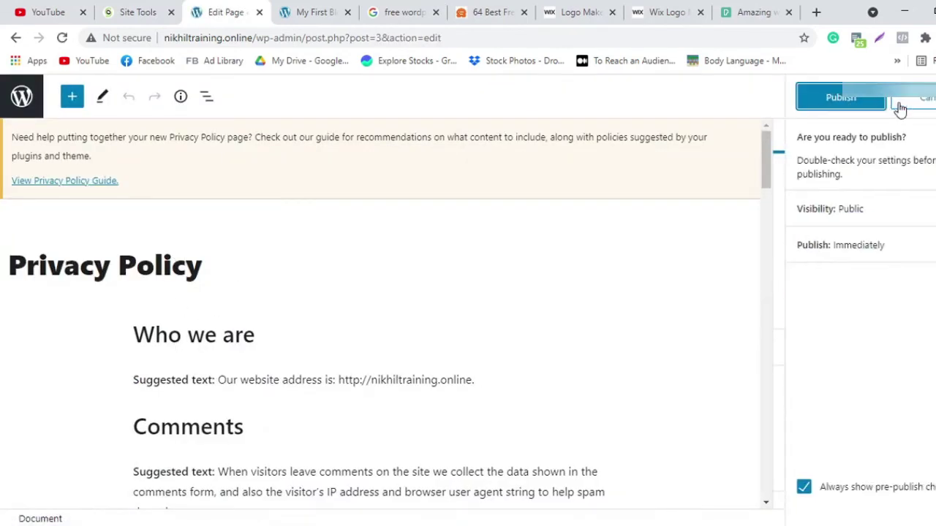
pyautogui.click(856, 99)
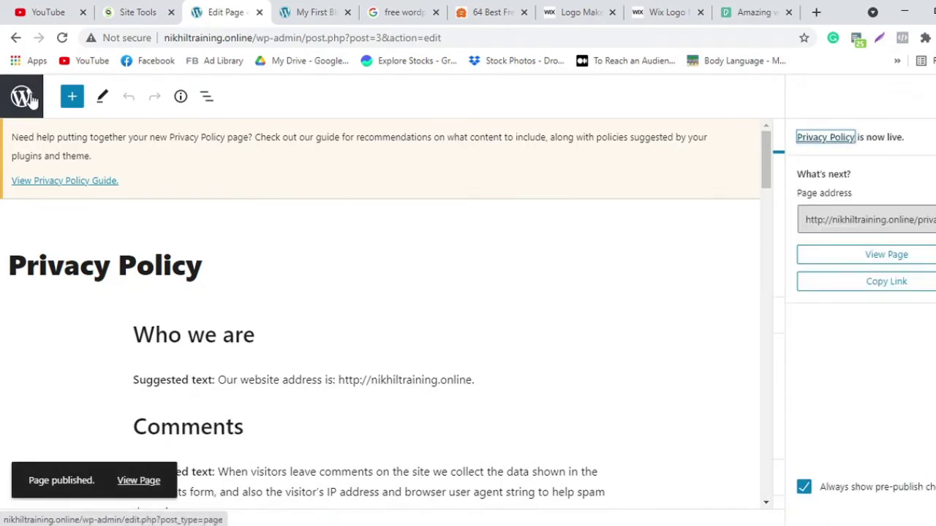
pyautogui.click(15, 37)
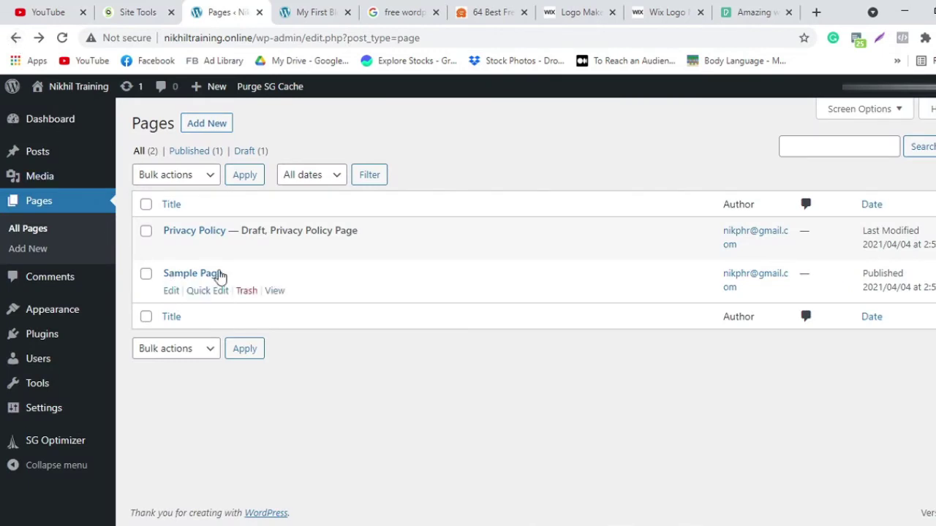
# Step: Create a new page titled Reviews with no body text, publish it publicly and return to the list of pages
pyautogui.click(210, 129)
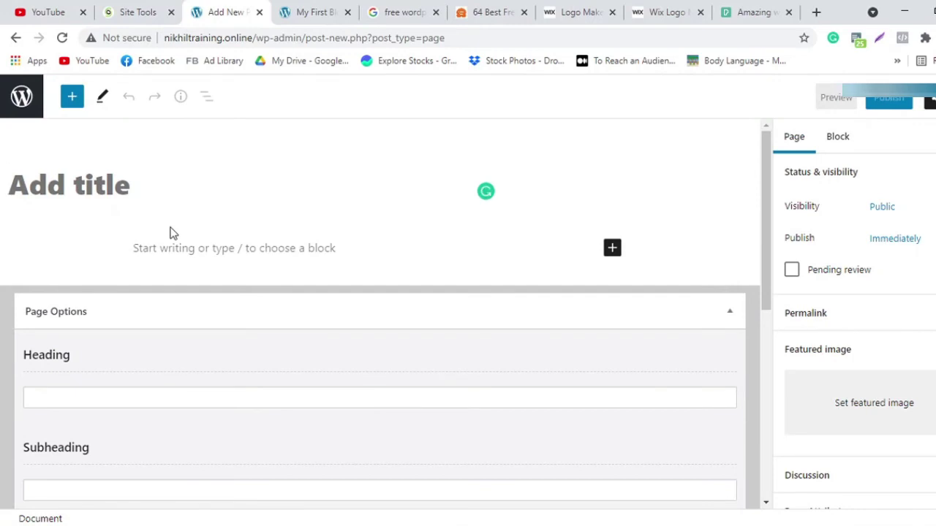
pyautogui.write('Re')
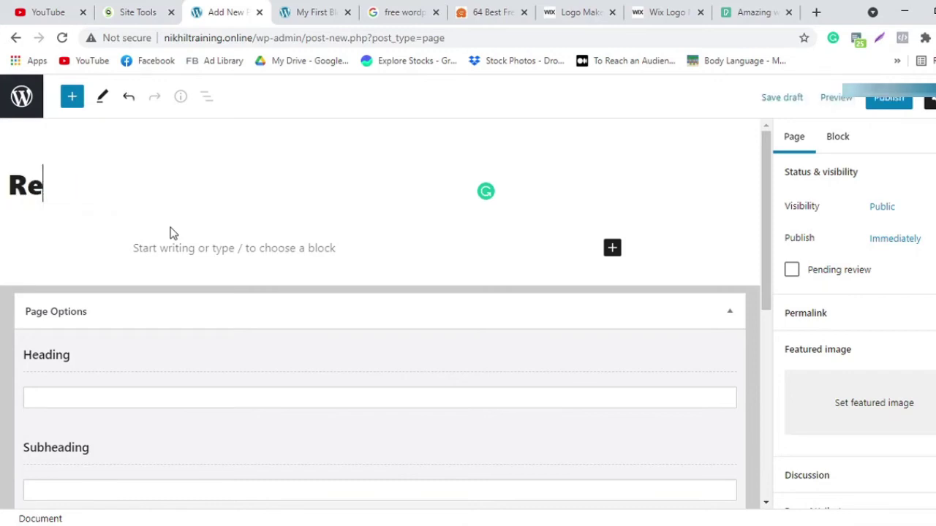
pyautogui.write('views')
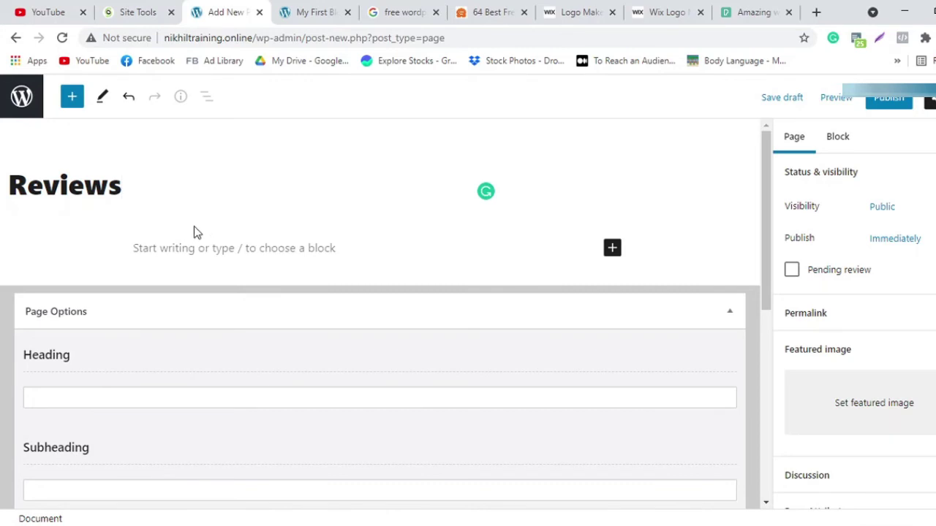
pyautogui.click(168, 255)
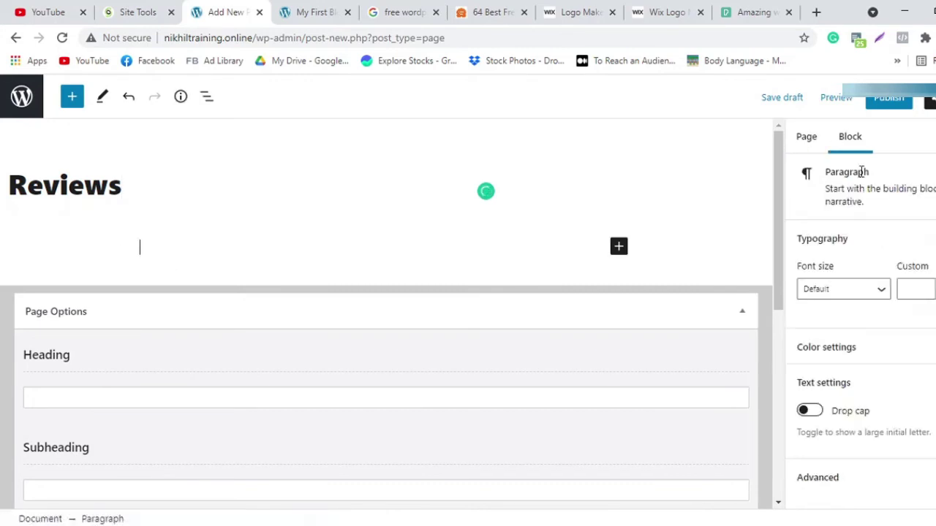
pyautogui.click(886, 108)
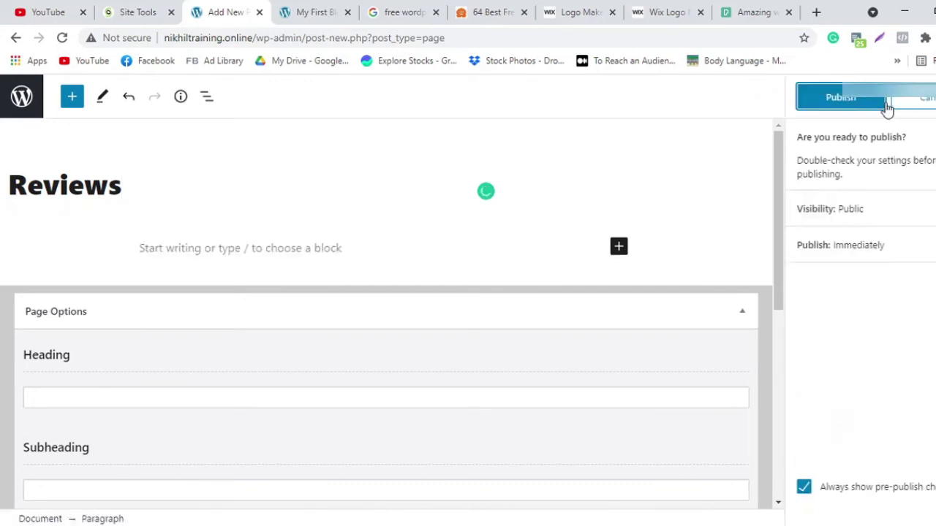
pyautogui.click(835, 100)
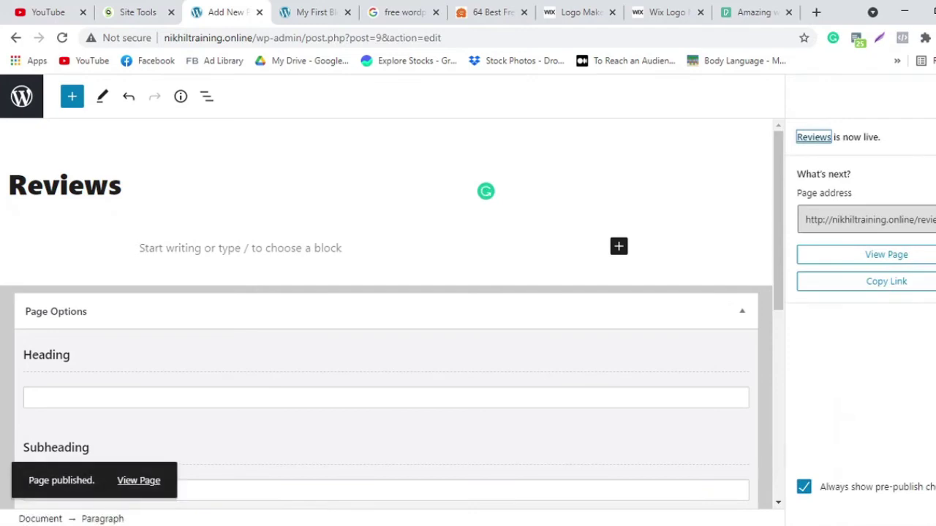
pyautogui.click(22, 101)
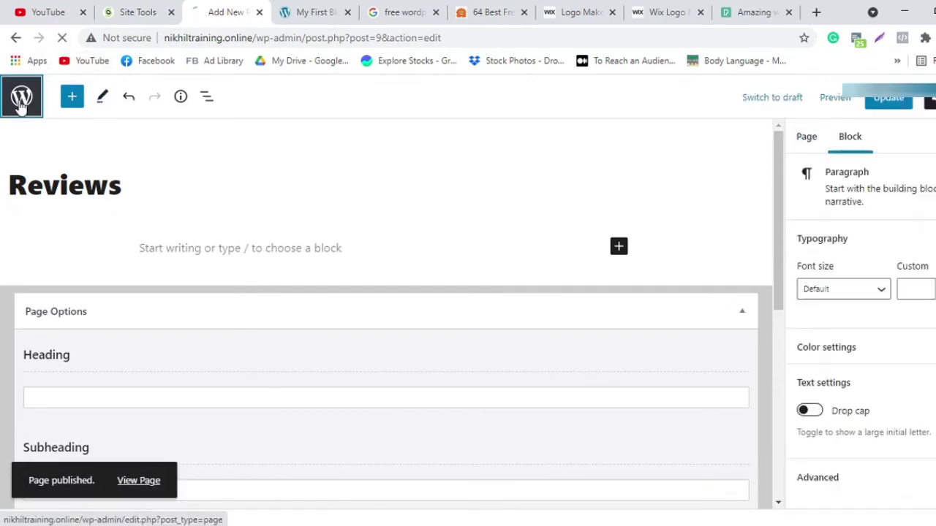
# Step: Reload the live My First Blog post to check the site header, and return to the list of pages
pyautogui.click(305, 12)
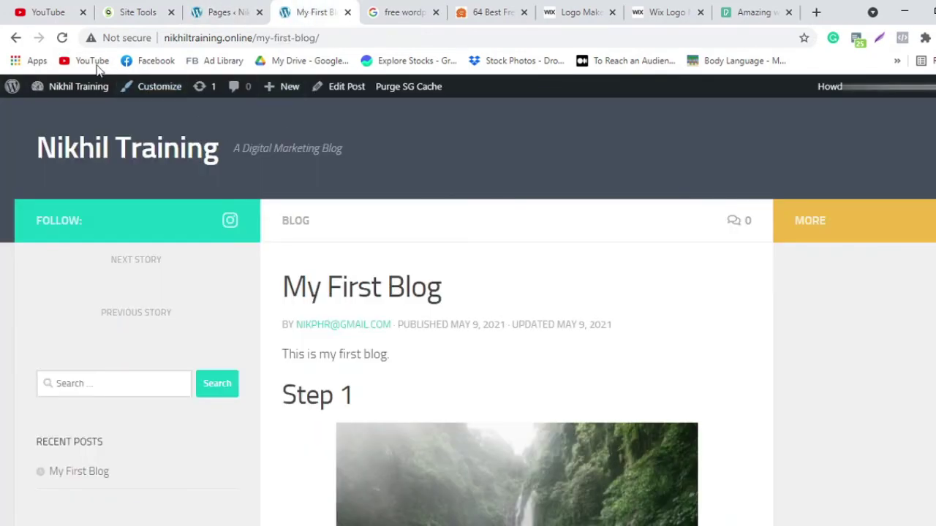
pyautogui.click(63, 37)
pyautogui.click(227, 12)
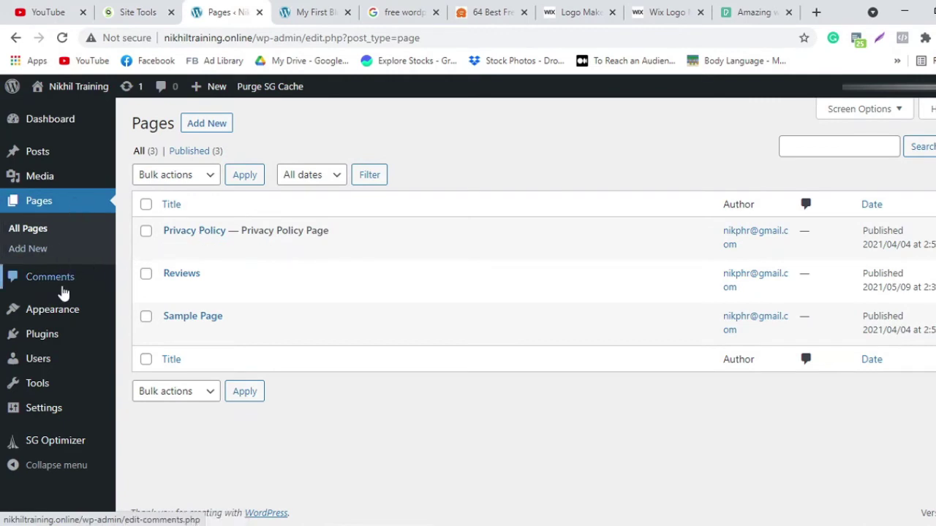
# Step: Open the theme's menu editor and create a new menu named Primary Menu
pyautogui.moveTo(61, 309)
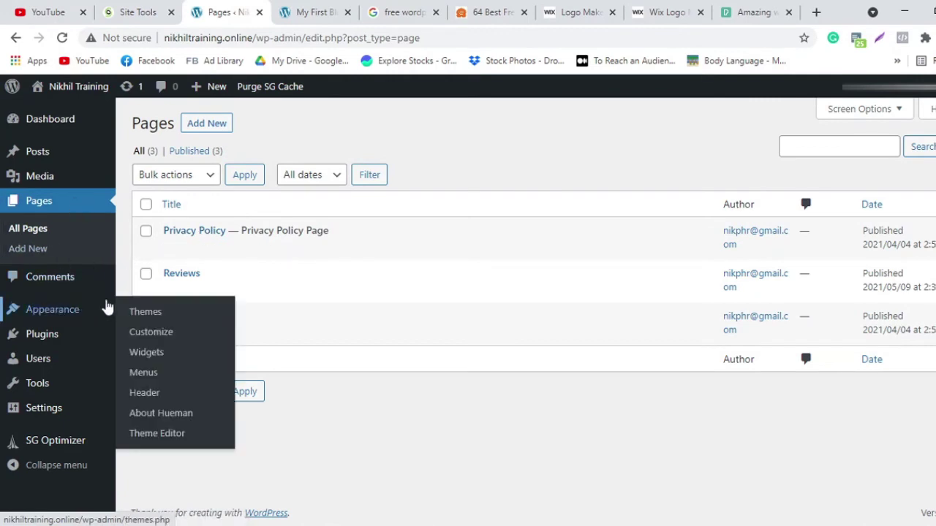
pyautogui.click(144, 374)
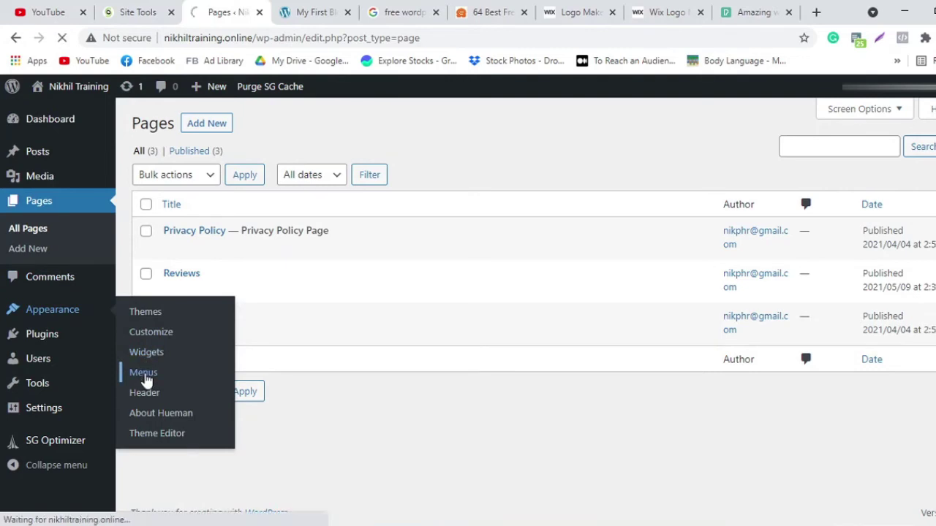
pyautogui.scroll(-1, 417, 269)
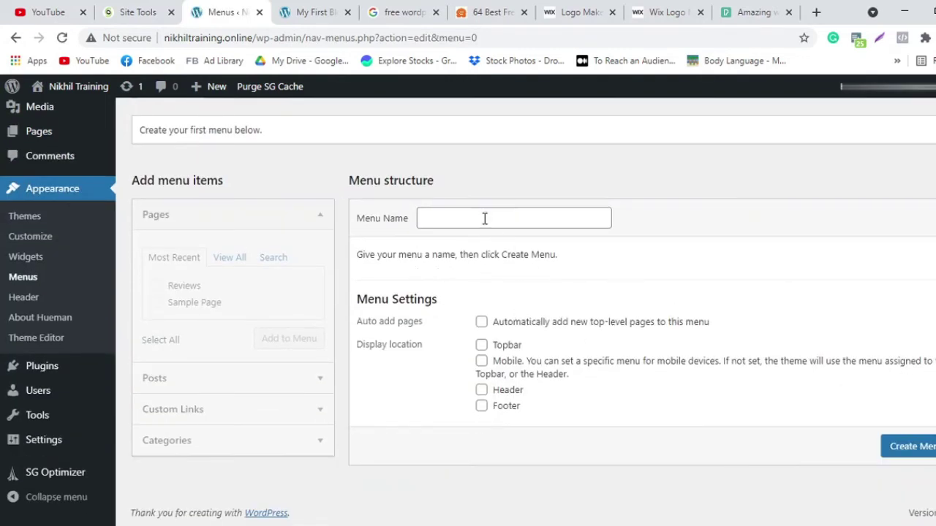
pyautogui.click(484, 218)
pyautogui.press('Down')
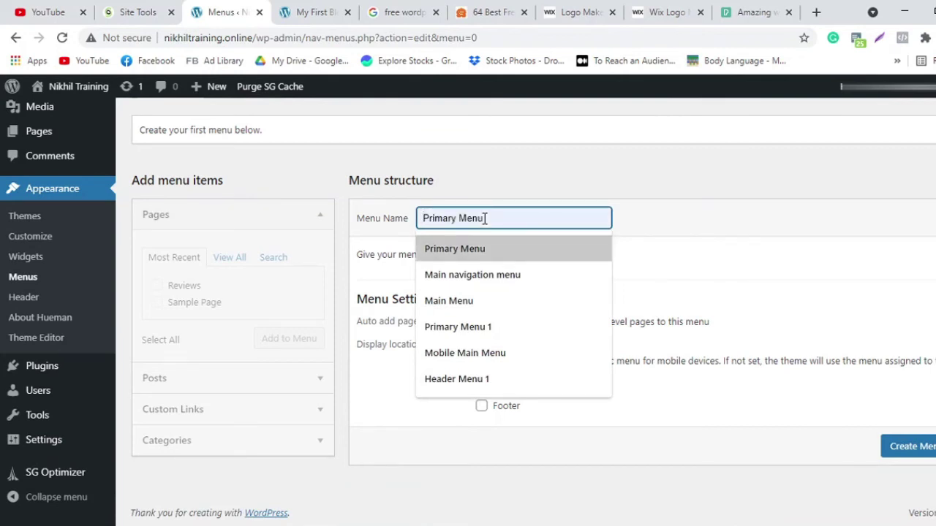
pyautogui.press('Return')
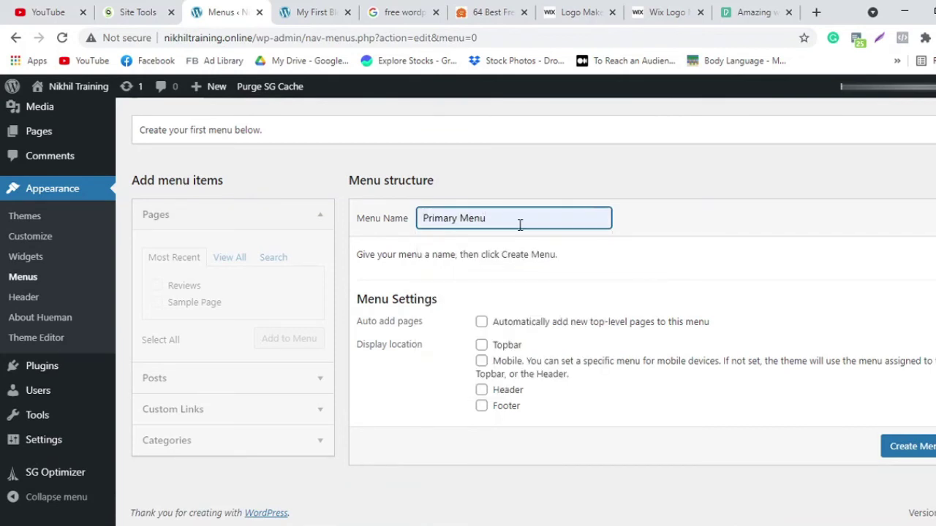
pyautogui.click(904, 449)
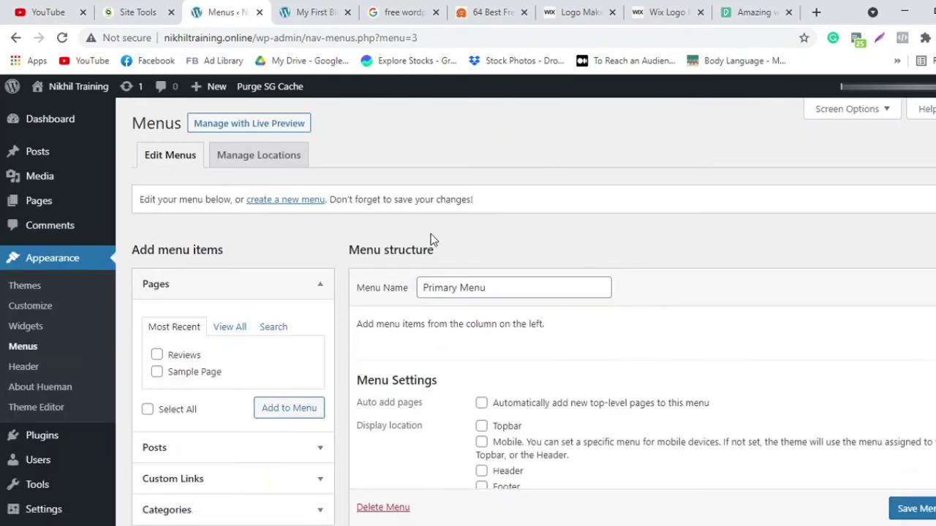
# Step: Add the Reviews page to Primary Menu and remove its duplicate entry
pyautogui.scroll(-2, 395, 238)
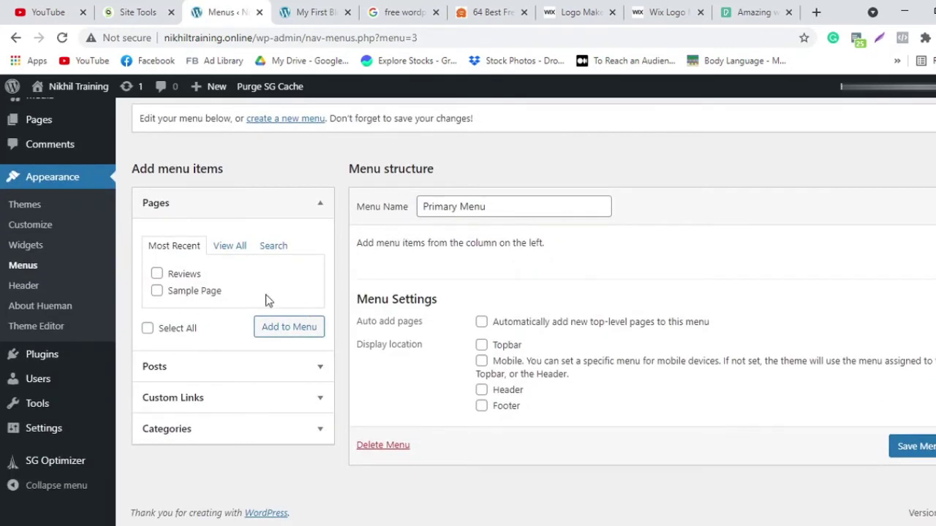
pyautogui.click(157, 274)
pyautogui.click(272, 326)
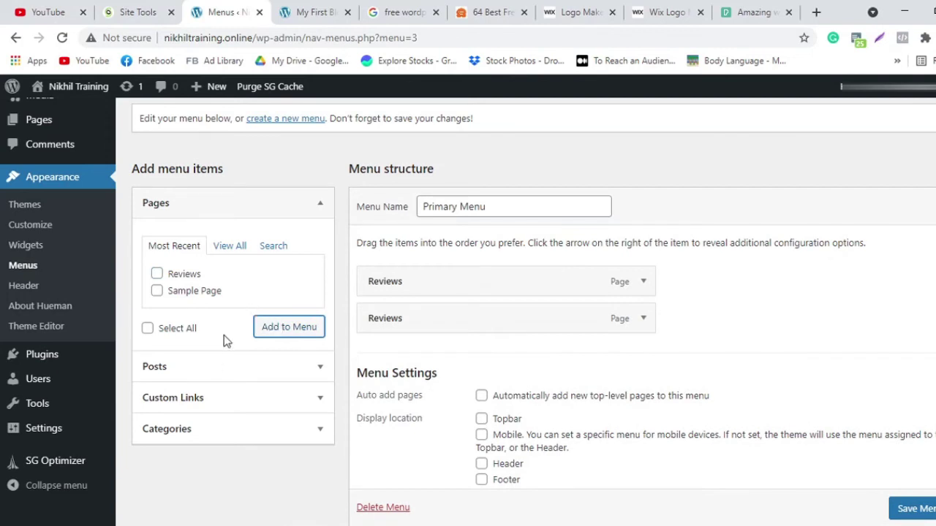
pyautogui.click(640, 289)
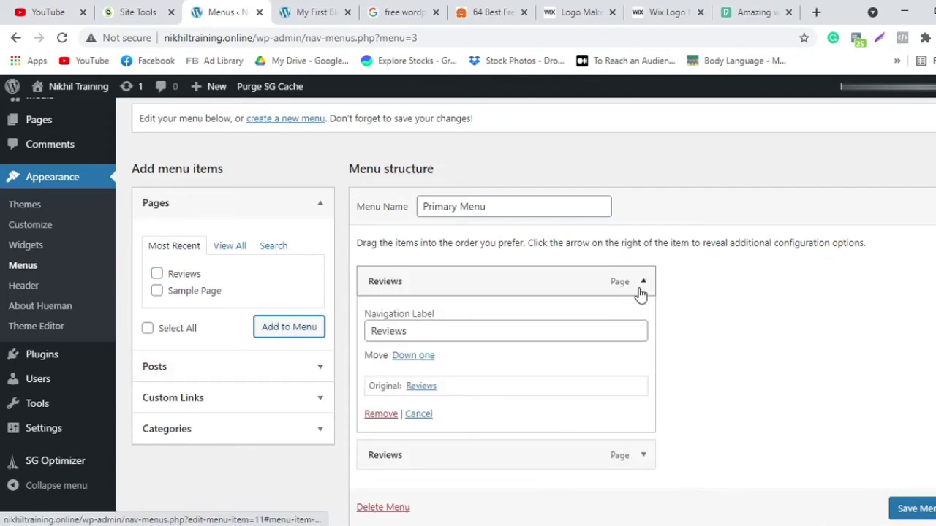
pyautogui.click(384, 414)
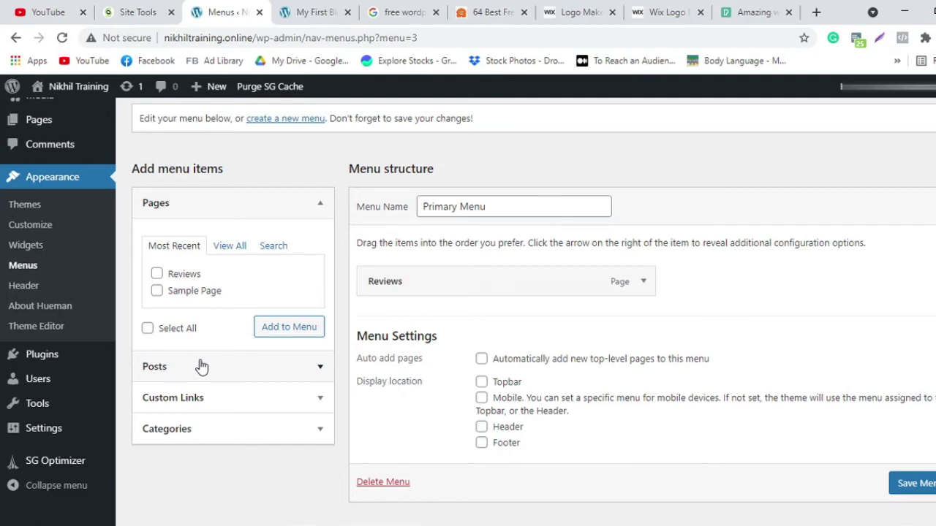
# Step: Add a custom link named Home that points to nikhiltraining.online to Primary Menu and place it above Reviews
pyautogui.click(242, 399)
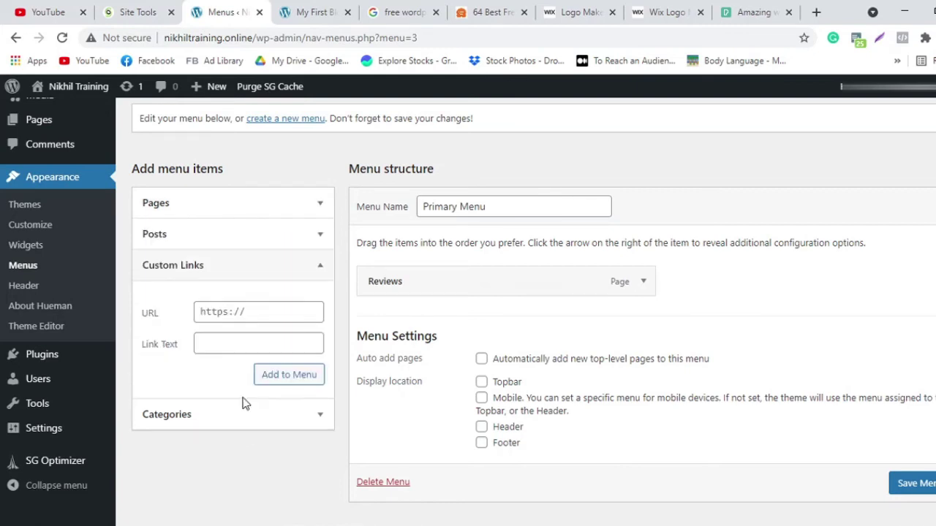
pyautogui.click(247, 347)
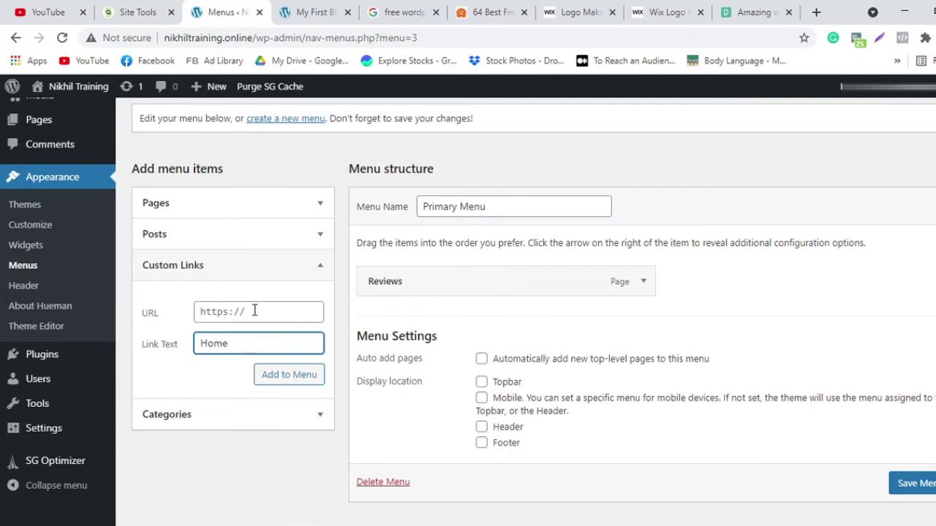
pyautogui.click(260, 309)
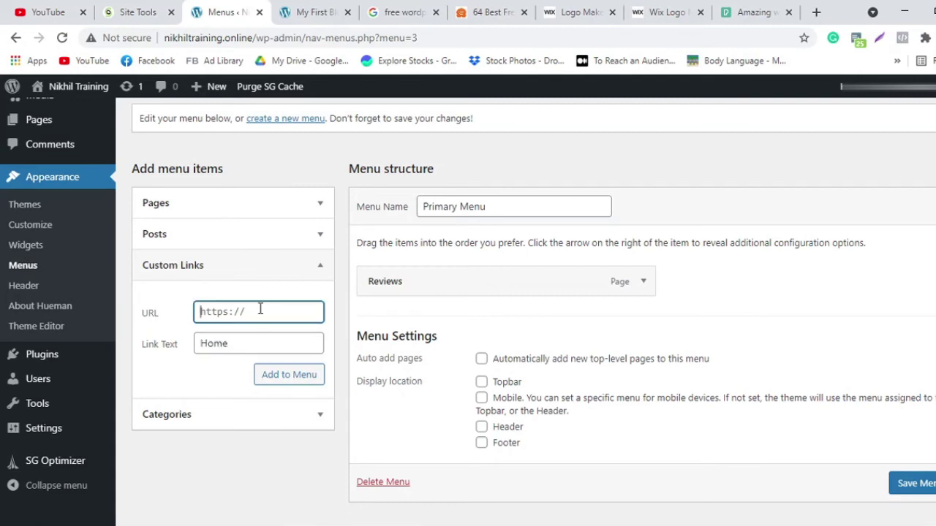
pyautogui.click(289, 7)
pyautogui.moveTo(252, 38); pyautogui.dragTo(162, 32)
pyautogui.hotkey('ctrl', 'c')
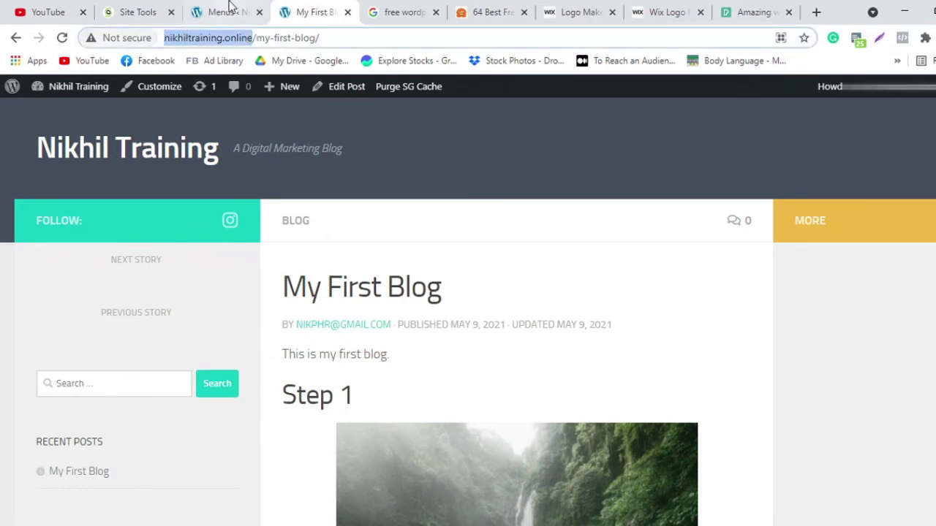
pyautogui.click(223, 12)
pyautogui.hotkey('ctrl', 'v')
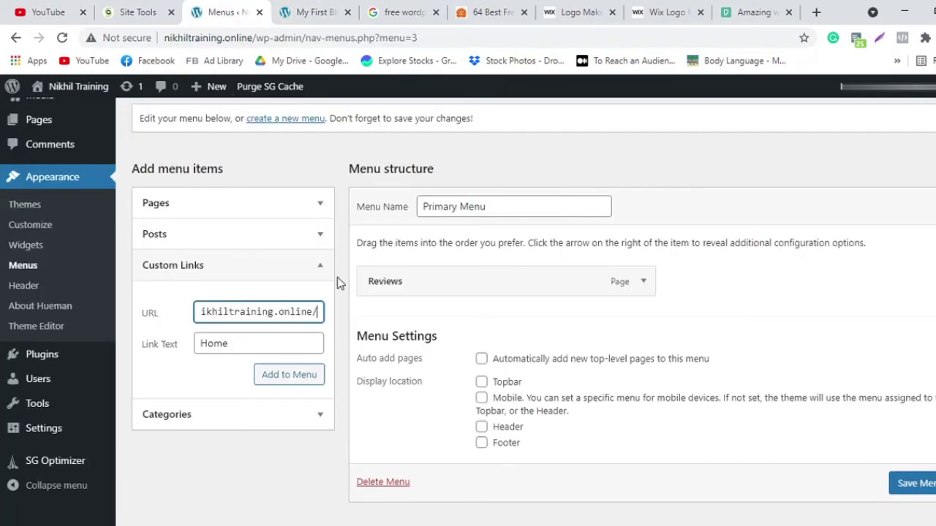
pyautogui.click(291, 375)
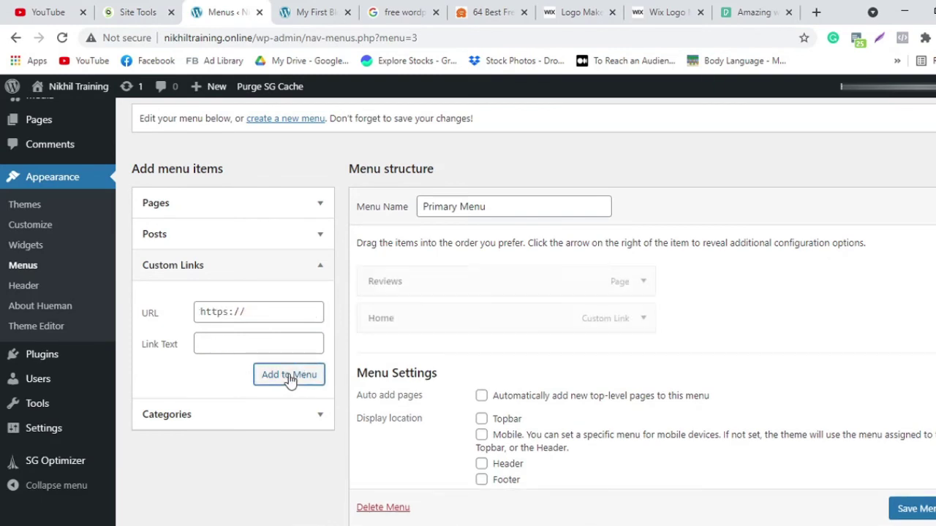
pyautogui.moveTo(390, 321); pyautogui.dragTo(388, 281)
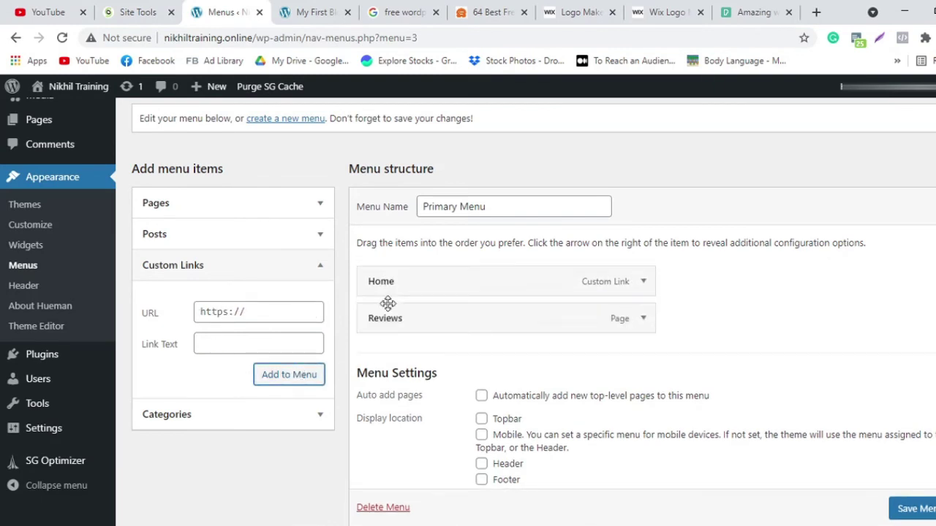
# Step: Add the Blog category to Primary Menu as a menu item
pyautogui.click(220, 423)
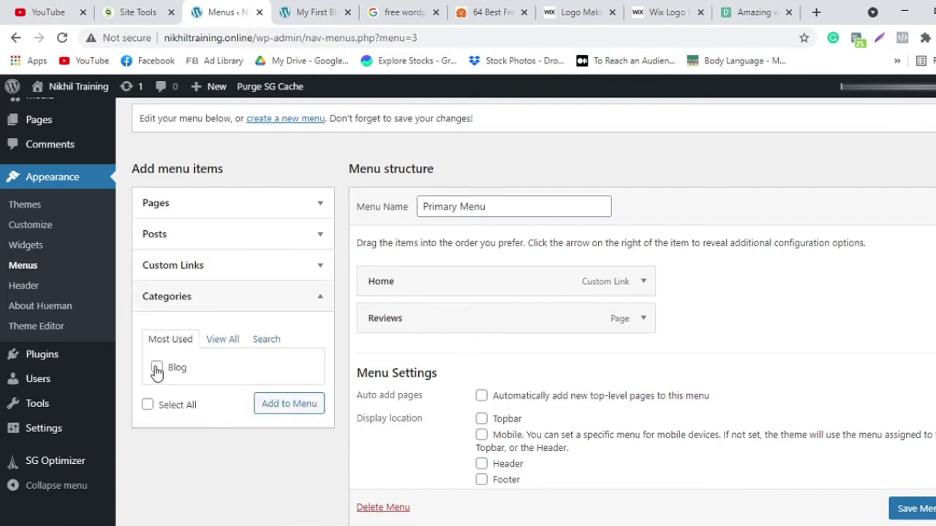
pyautogui.click(156, 367)
pyautogui.click(286, 406)
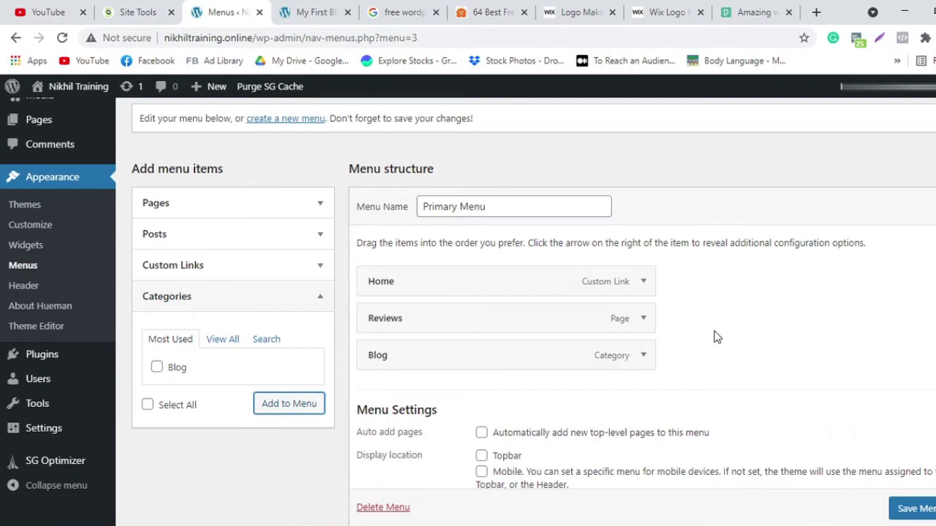
# Step: Set Primary Menu's display locations to Topbar and Footer and save the menu
pyautogui.scroll(-2, 714, 334)
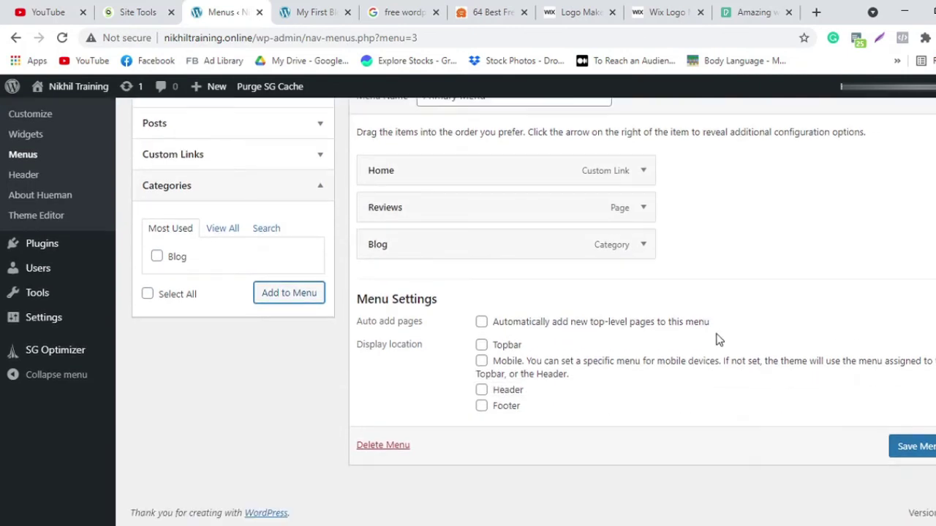
pyautogui.click(481, 346)
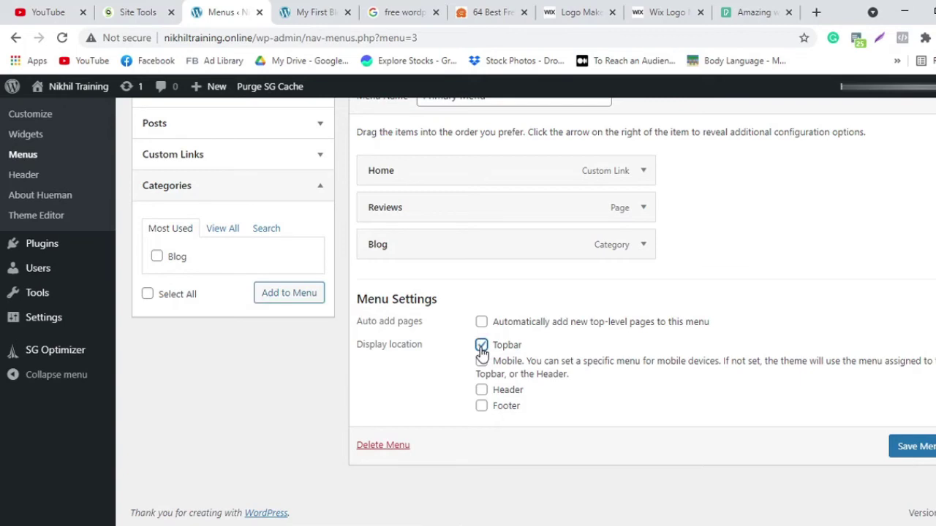
pyautogui.click(481, 406)
pyautogui.click(912, 447)
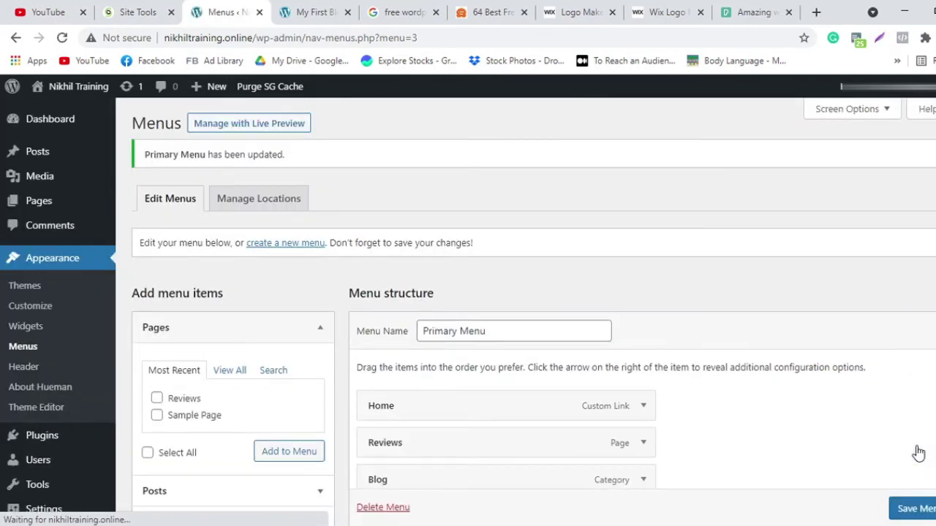
# Step: Review the saved menu settings and reload the live My First Blog post to check how the menu displays
pyautogui.scroll(-2, 490, 379)
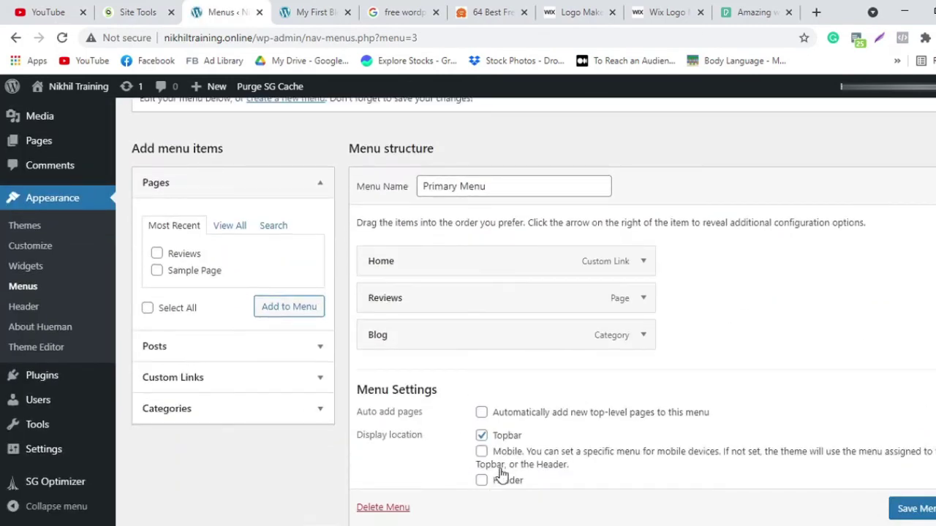
pyautogui.scroll(2, 497, 472)
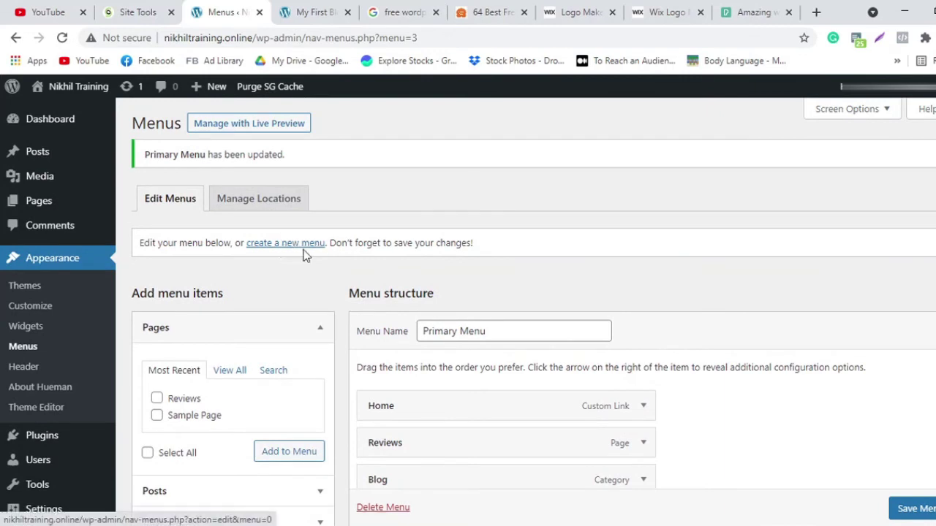
pyautogui.click(314, 12)
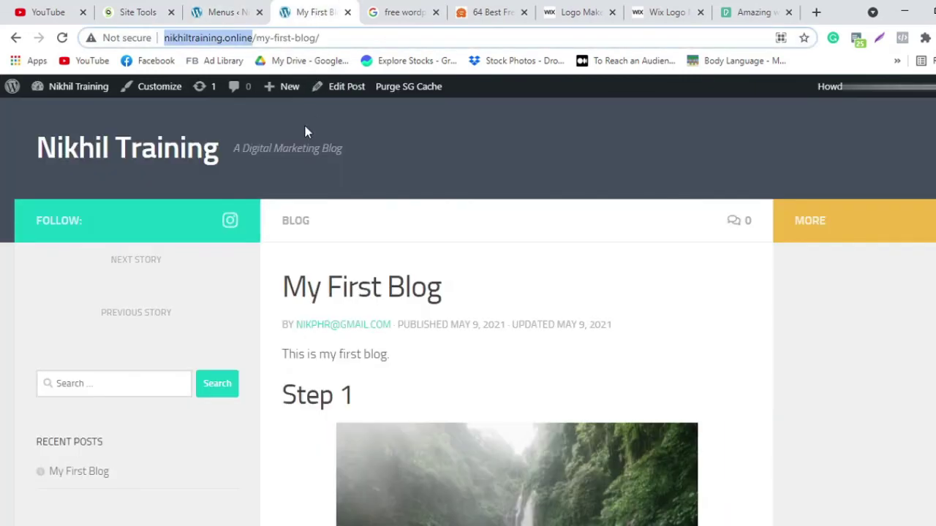
pyautogui.click(63, 37)
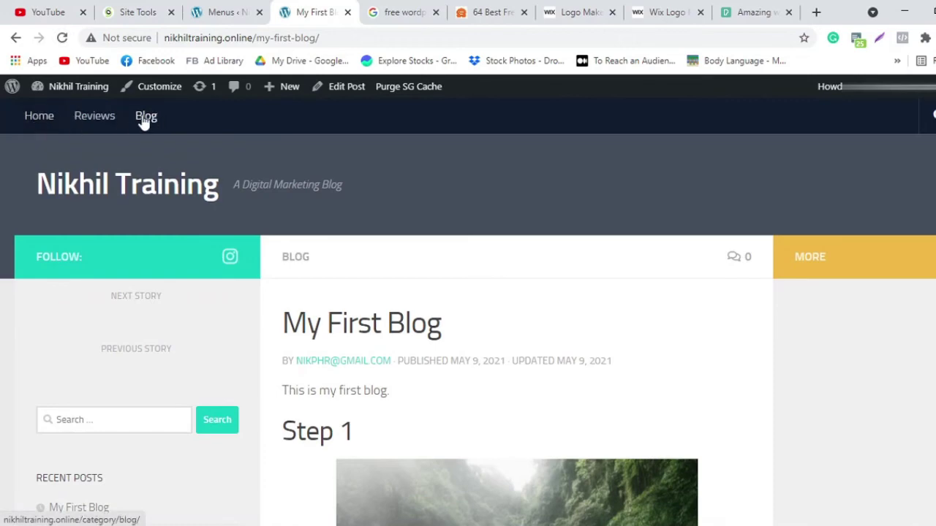
# Step: Remove Primary Menu from the Topbar location, assign it to Header and Mobile as well, and save the menu
pyautogui.click(236, 6)
pyautogui.scroll(-3, 553, 387)
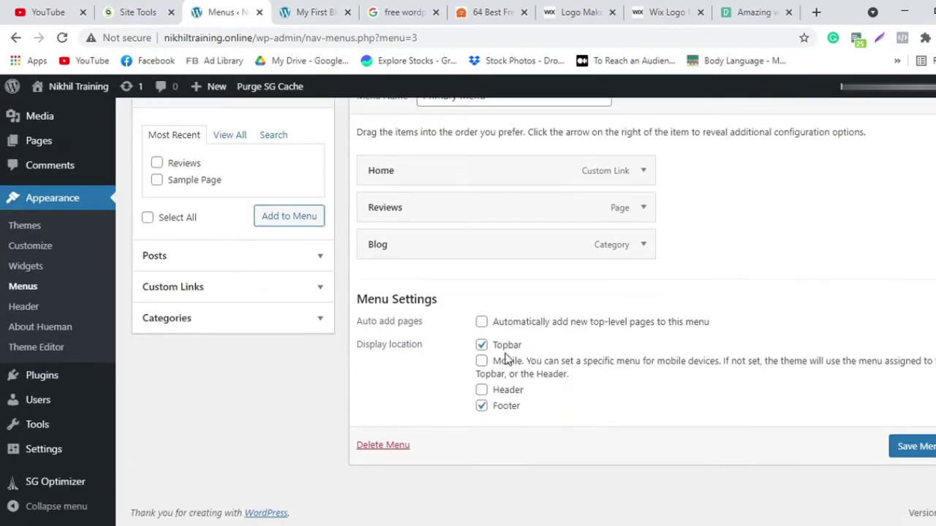
pyautogui.click(481, 345)
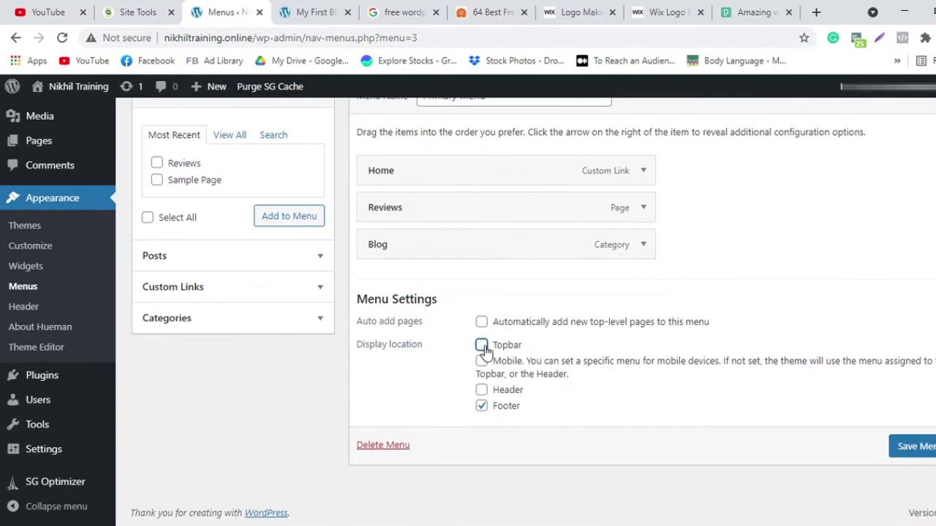
pyautogui.click(482, 391)
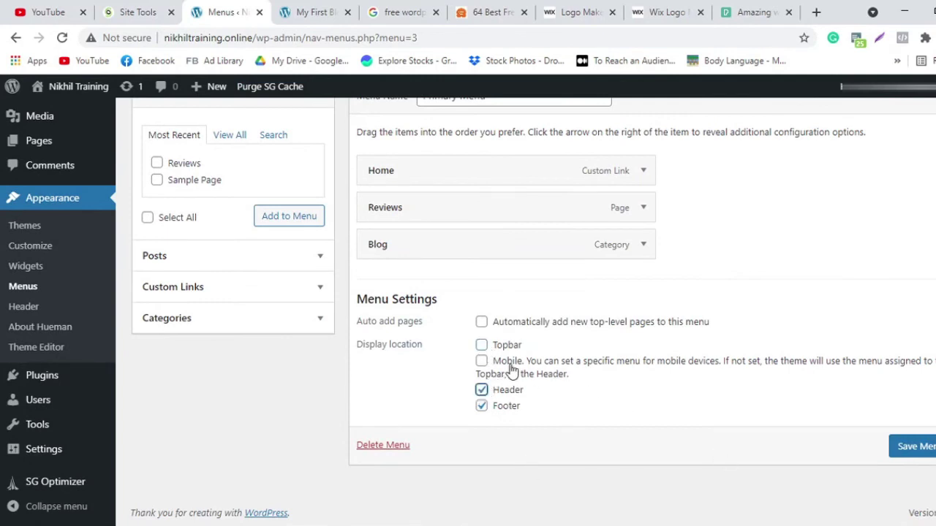
pyautogui.click(484, 362)
pyautogui.click(920, 453)
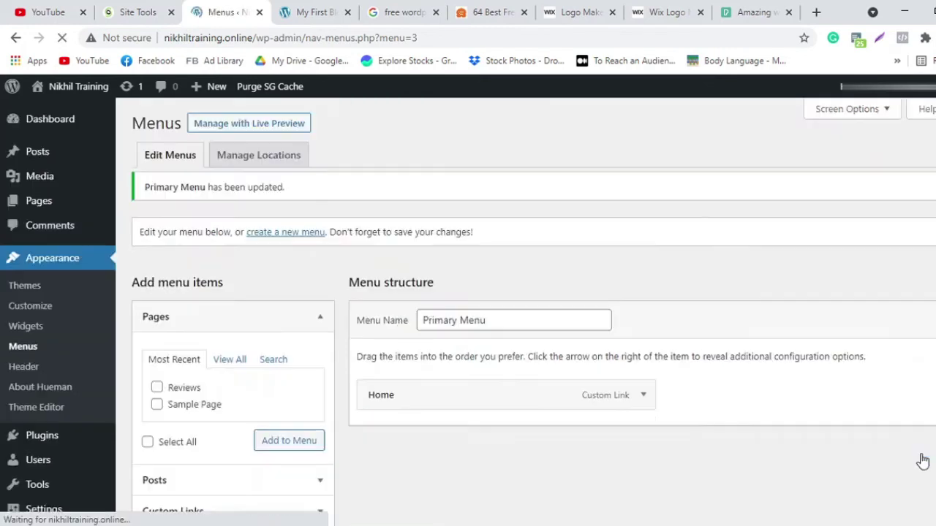
# Step: Reload the live My First Blog post to check the header menu and follow its Home link
pyautogui.click(314, 12)
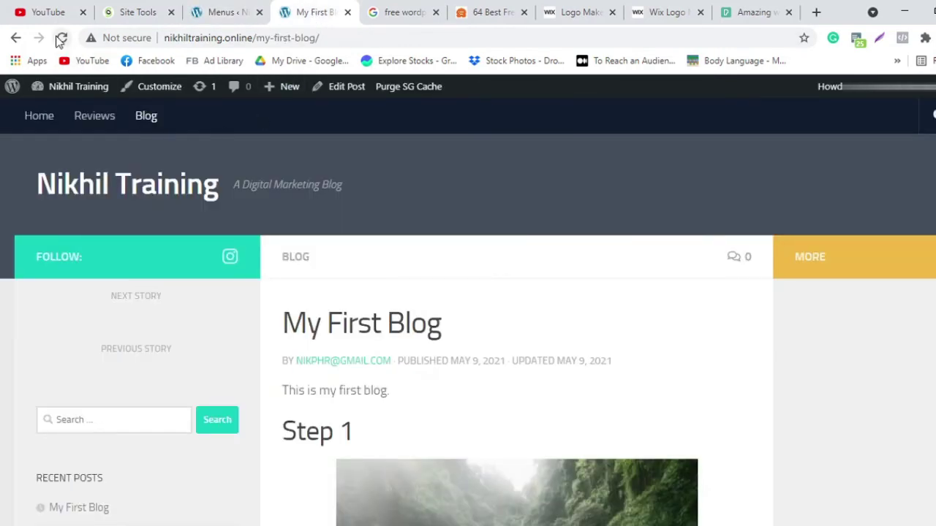
pyautogui.click(61, 38)
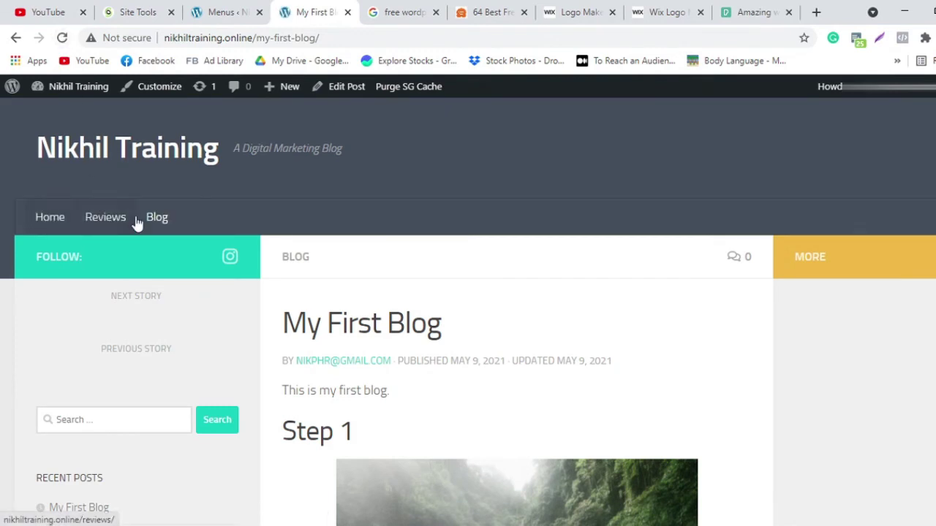
pyautogui.click(53, 226)
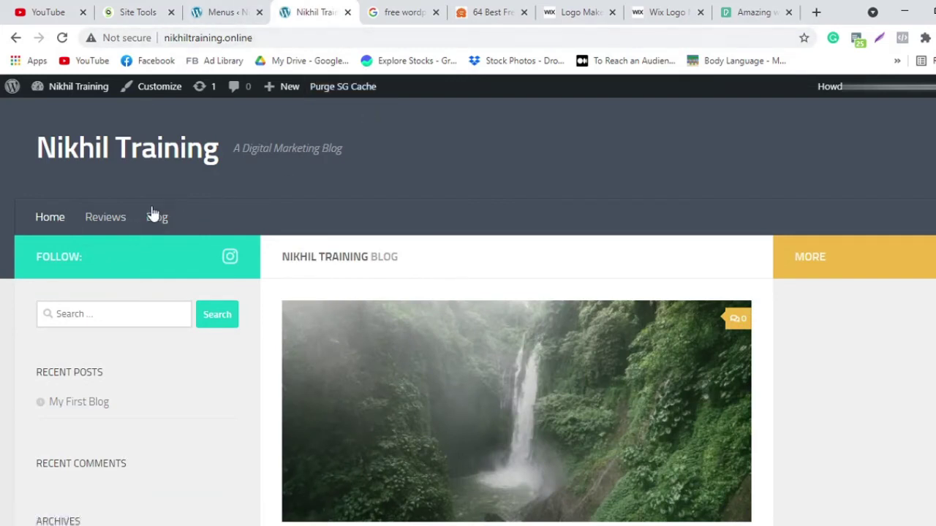
# Step: Follow the Reviews and Blog links in the live site's header menu and look over both pages
pyautogui.click(115, 222)
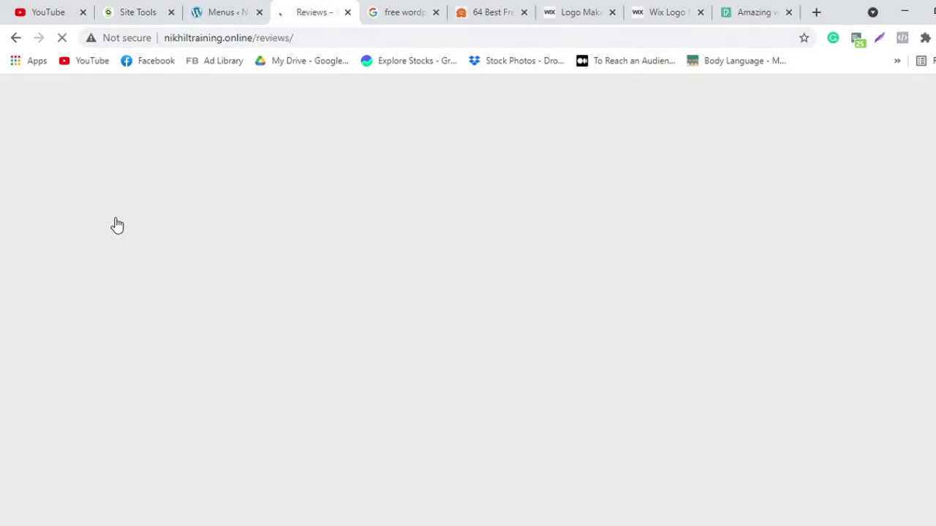
pyautogui.scroll(-7, 537, 278)
pyautogui.scroll(7, 537, 279)
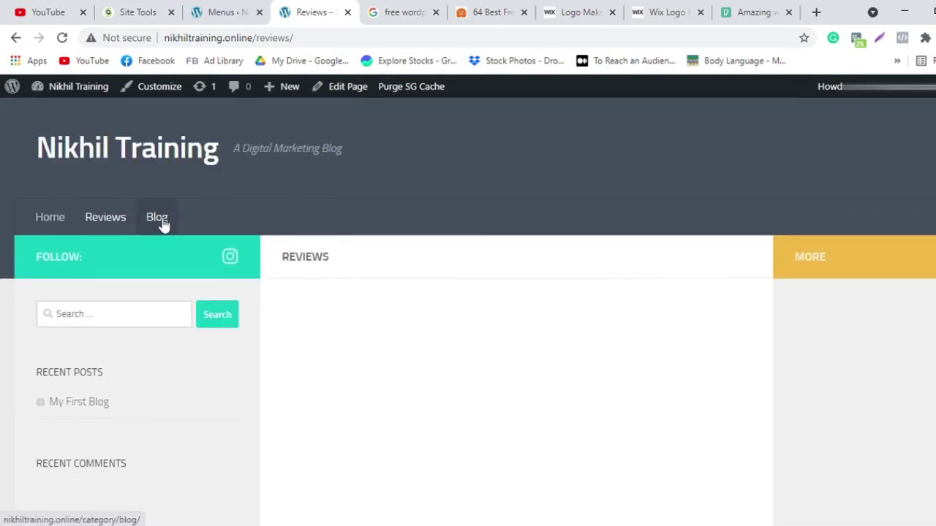
pyautogui.click(162, 224)
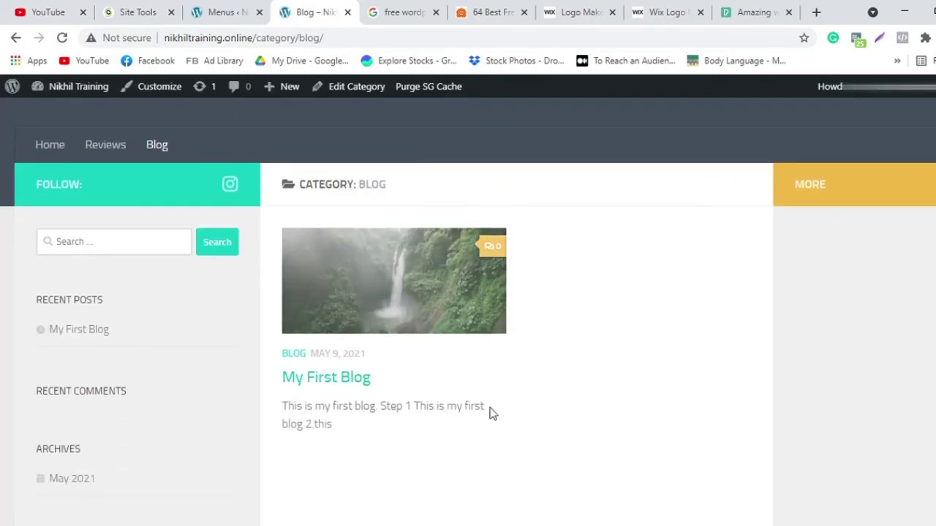
pyautogui.scroll(2, 215, 265)
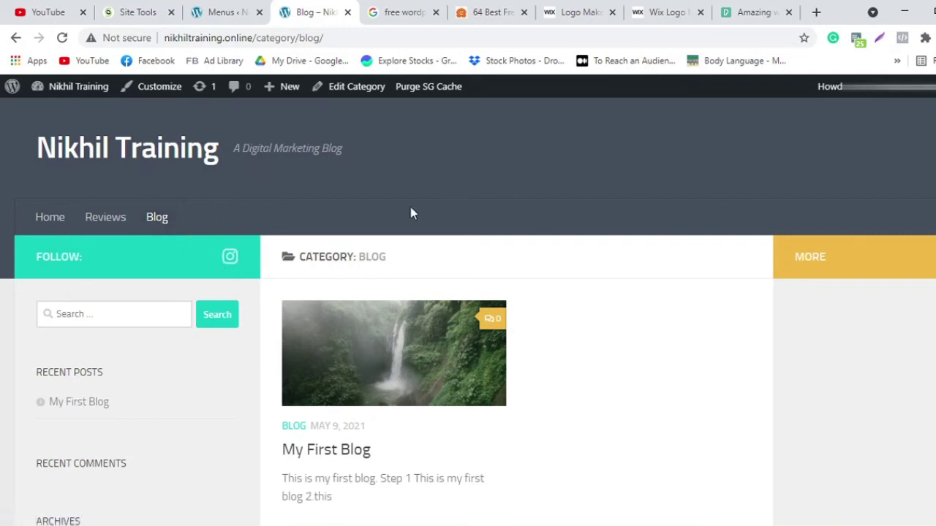
pyautogui.scroll(-3, 510, 323)
pyautogui.scroll(4, 559, 351)
pyautogui.click(212, 11)
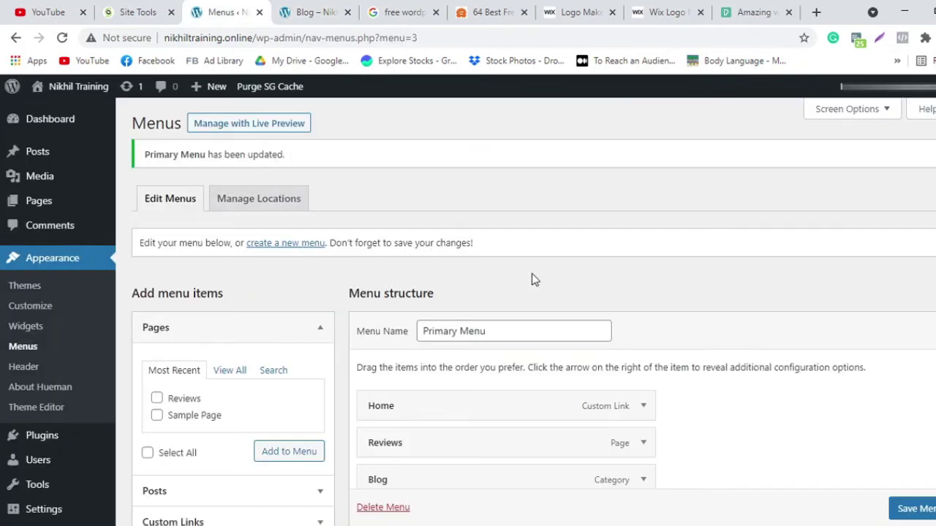
pyautogui.click(321, 12)
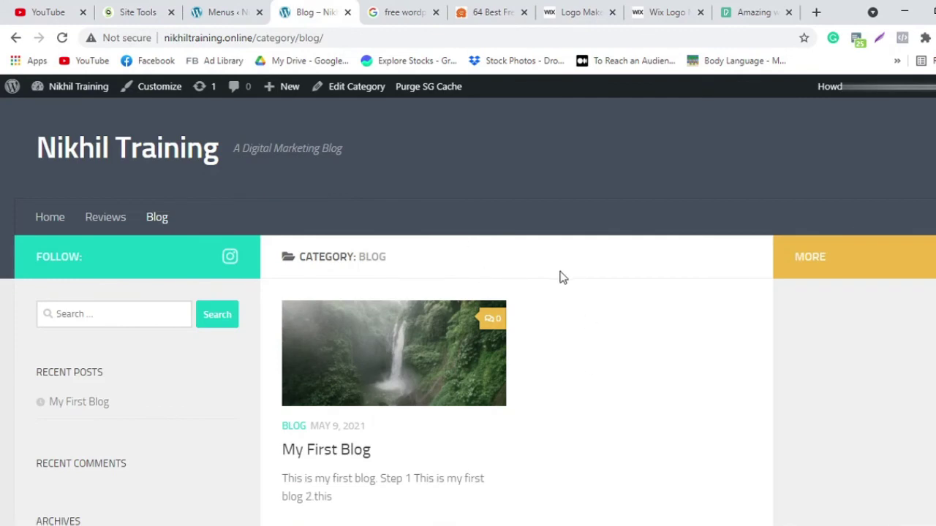
pyautogui.scroll(-5, 567, 278)
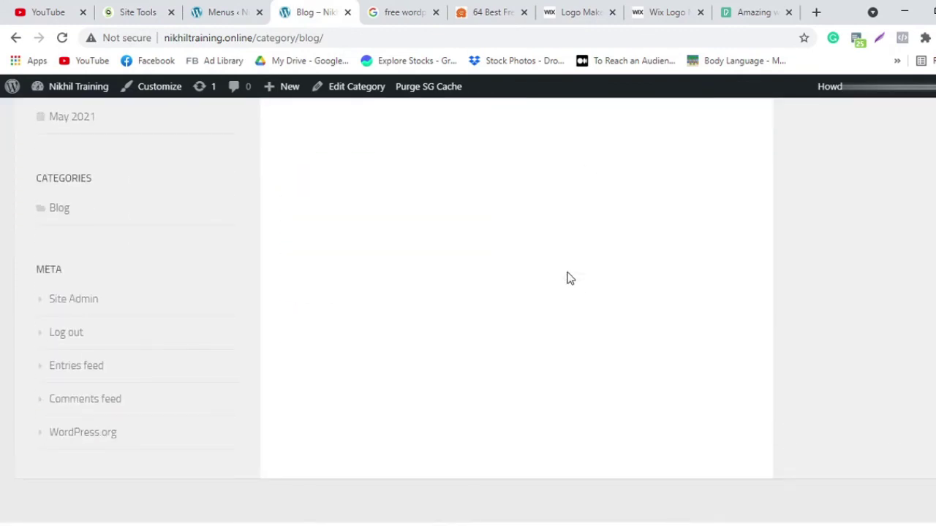
pyautogui.scroll(6, 567, 273)
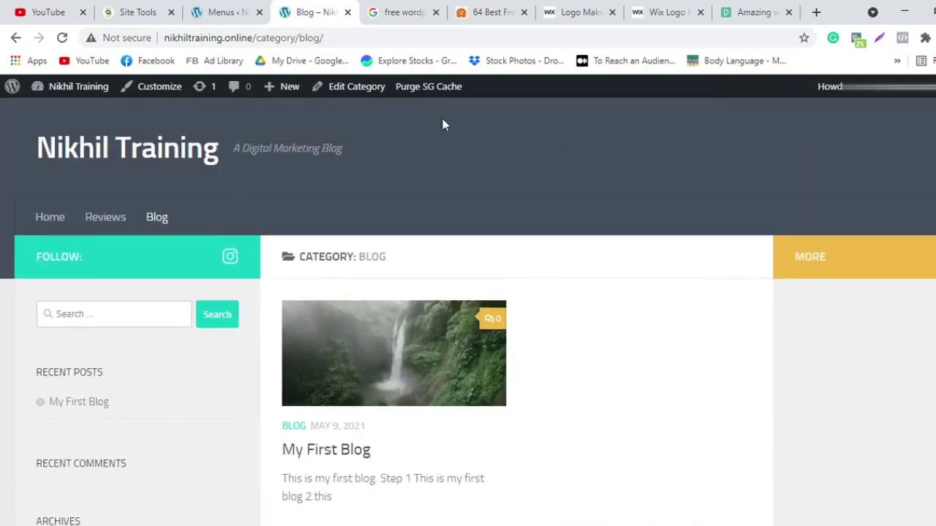
# Step: Open the list of installed plugins in the WordPress admin and dismiss the Nimble Page Builder recommendation
pyautogui.click(216, 12)
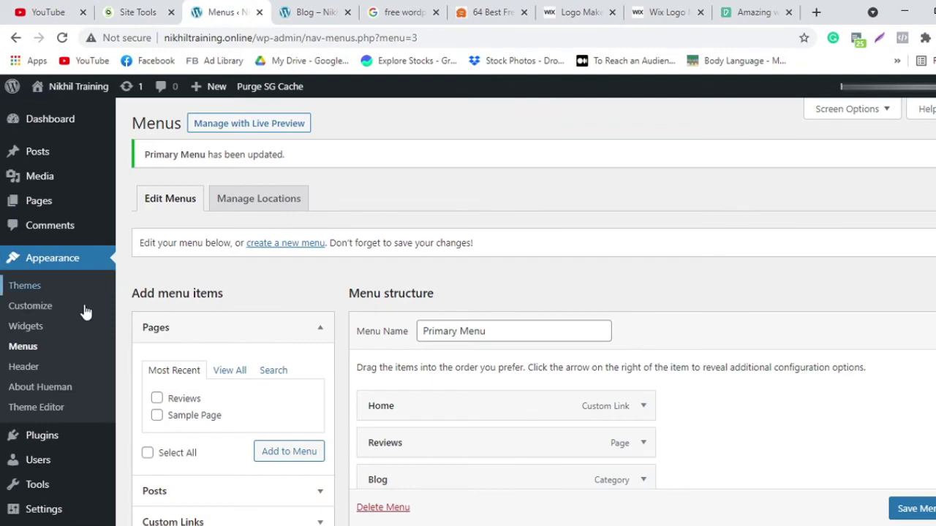
pyautogui.scroll(-3, 86, 312)
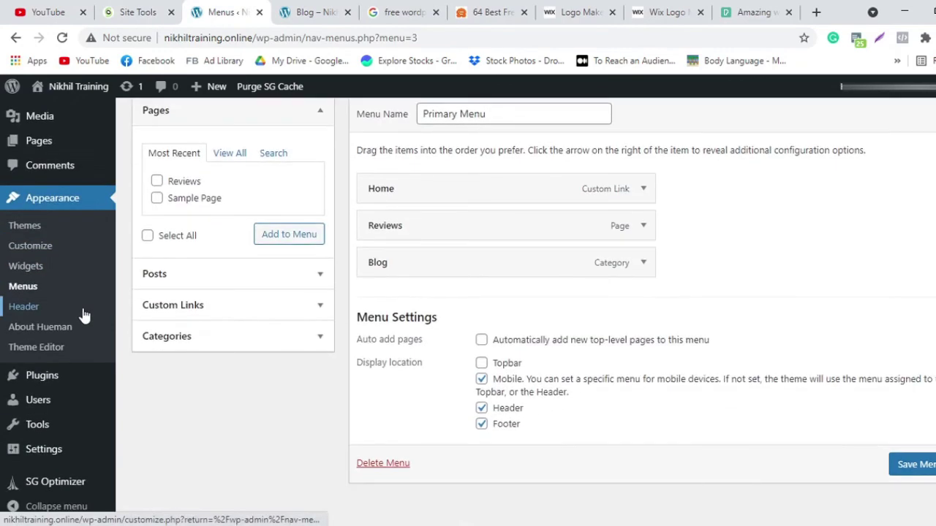
pyautogui.click(59, 382)
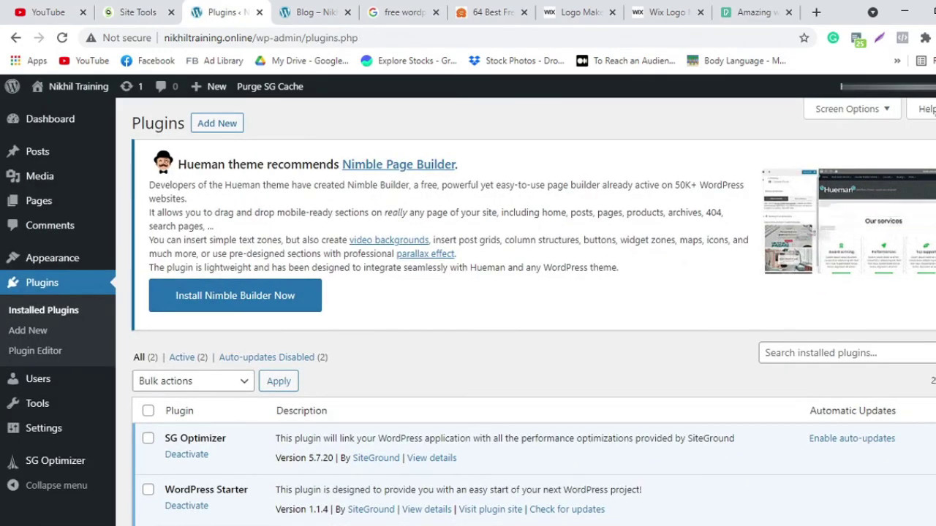
pyautogui.click(932, 152)
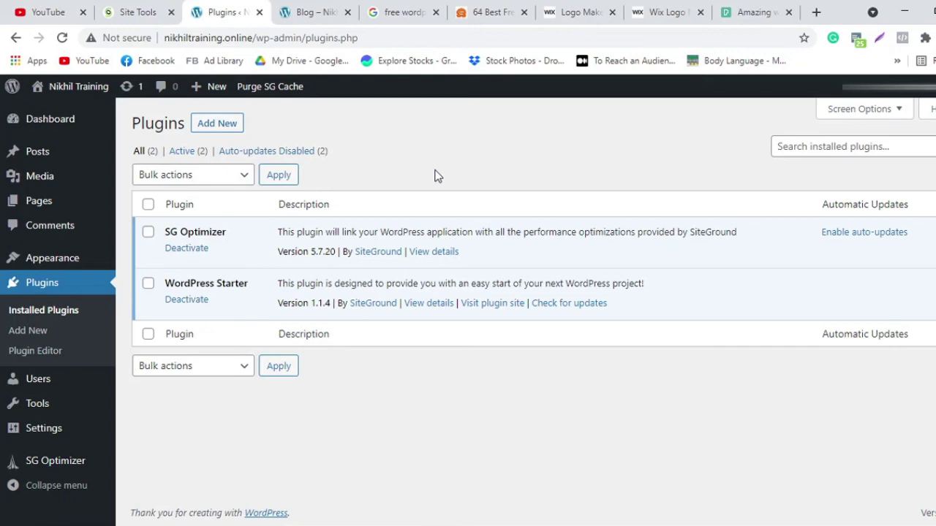
# Step: Look over the live Blog category page from its header to the end, and return to the WordPress admin
pyautogui.click(324, 16)
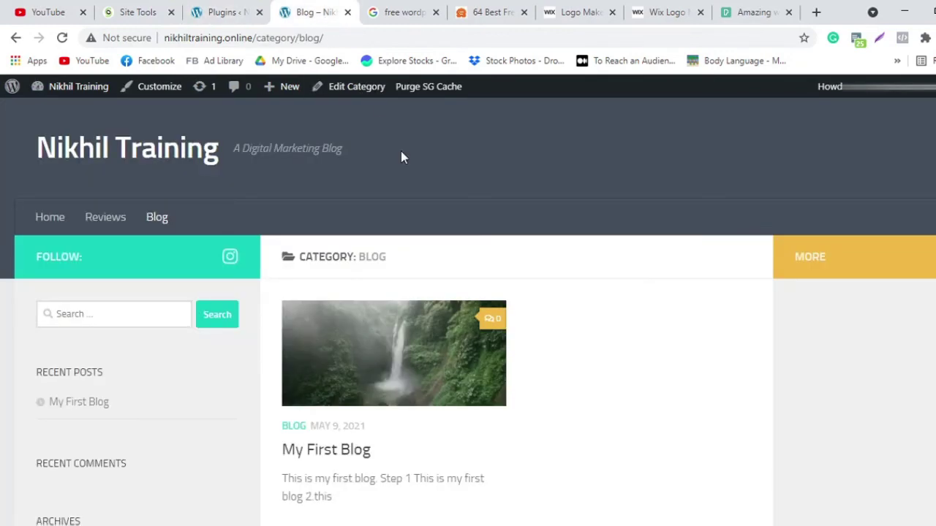
pyautogui.scroll(-5, 439, 204)
pyautogui.scroll(5, 459, 225)
pyautogui.click(234, 7)
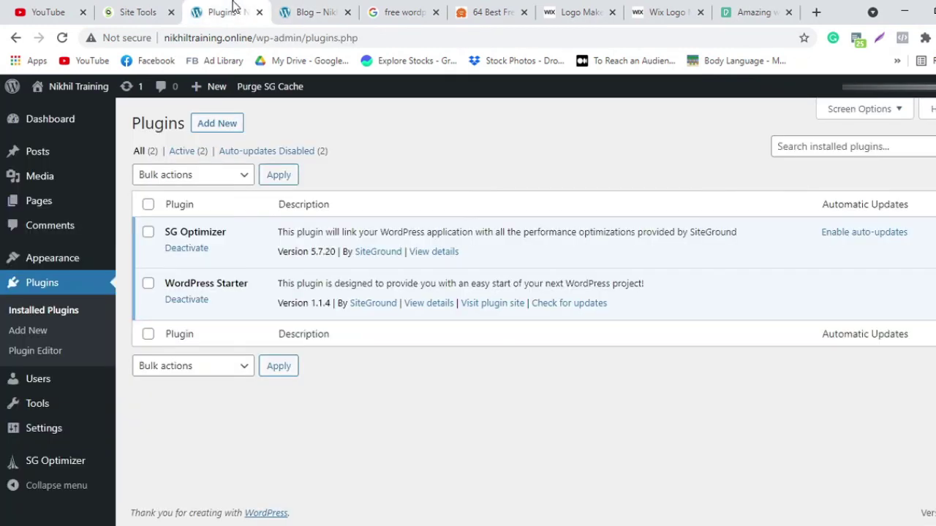
# Step: Create a new page titled Contact and publish it
pyautogui.click(73, 207)
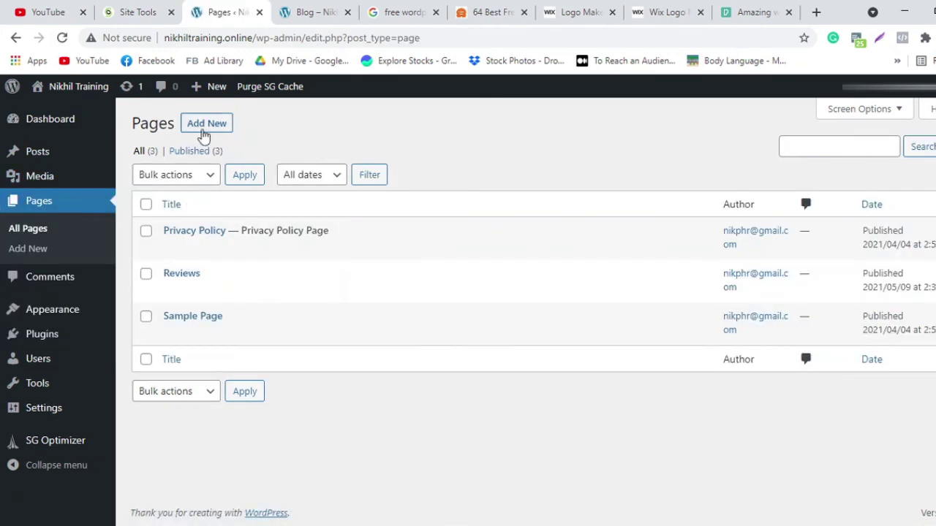
pyautogui.click(204, 132)
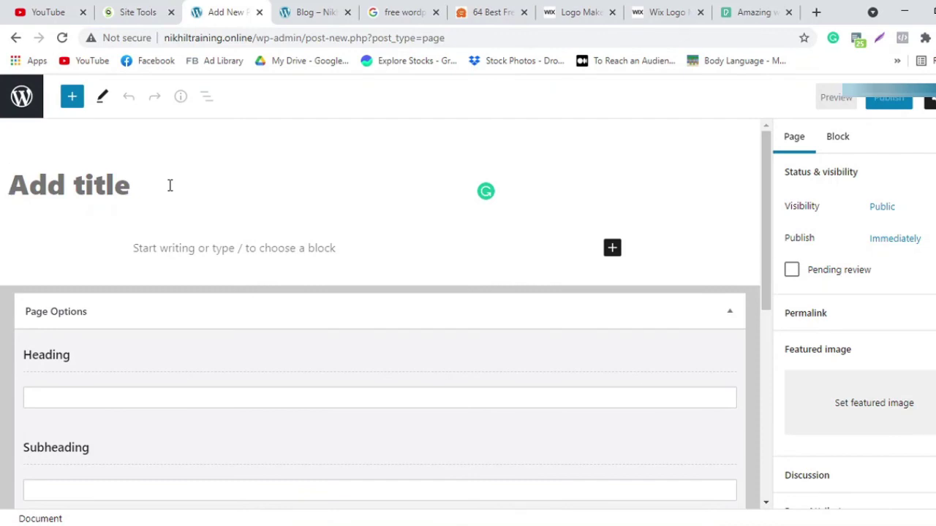
pyautogui.write('Con')
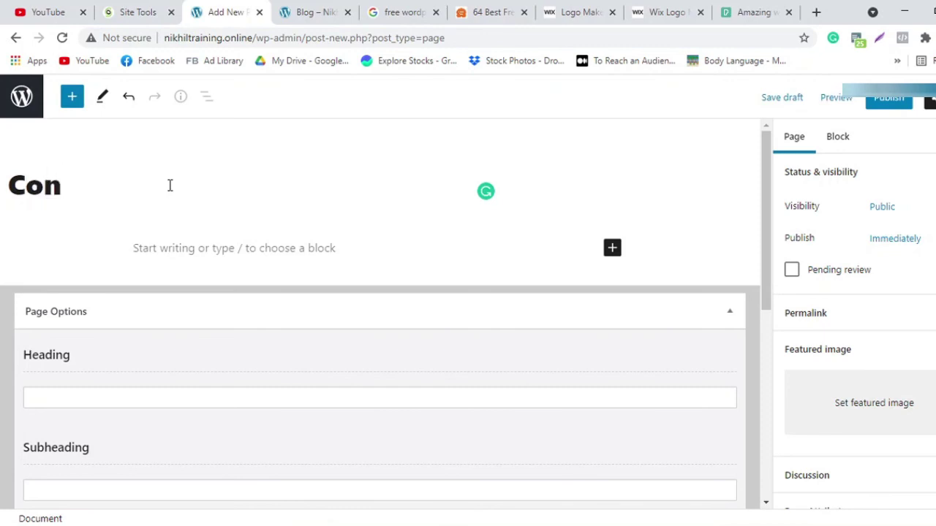
pyautogui.write('tact')
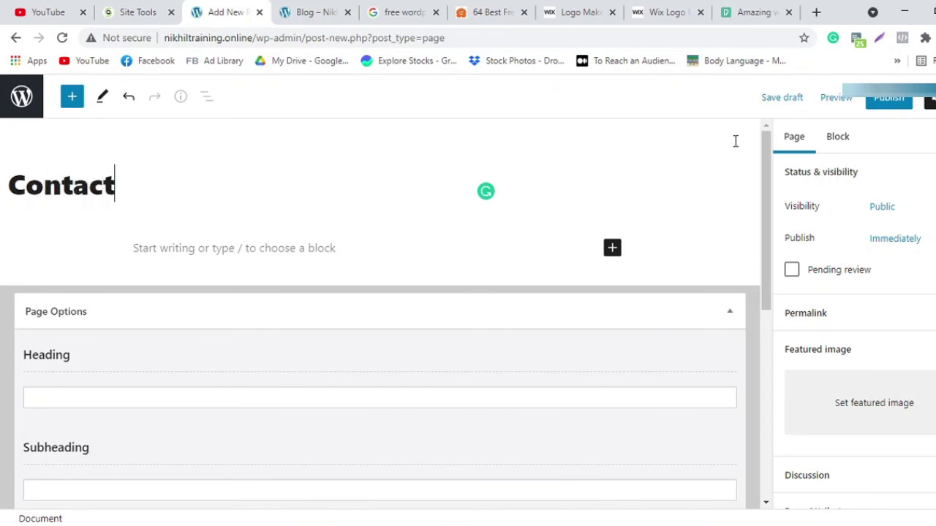
pyautogui.click(873, 100)
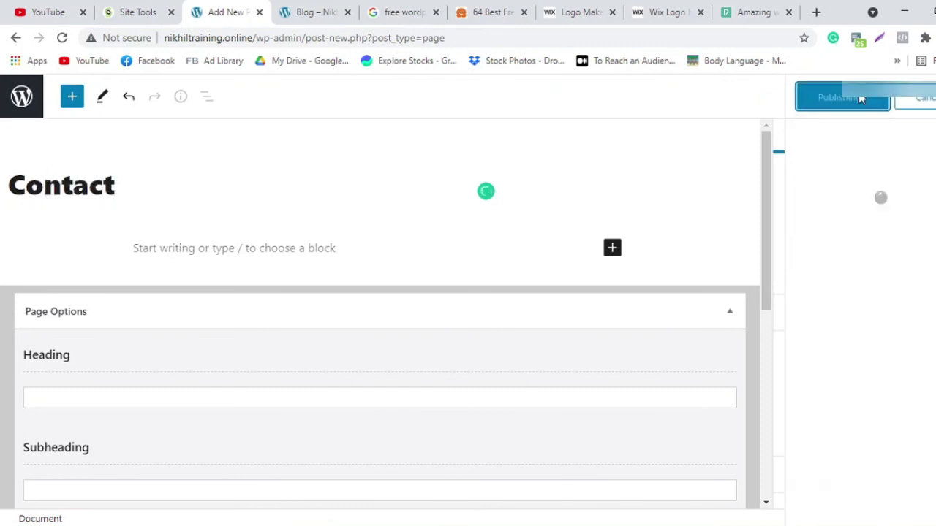
# Step: Open the live site's home page to check its header menu, and return to the Contact page editor
pyautogui.click(329, 9)
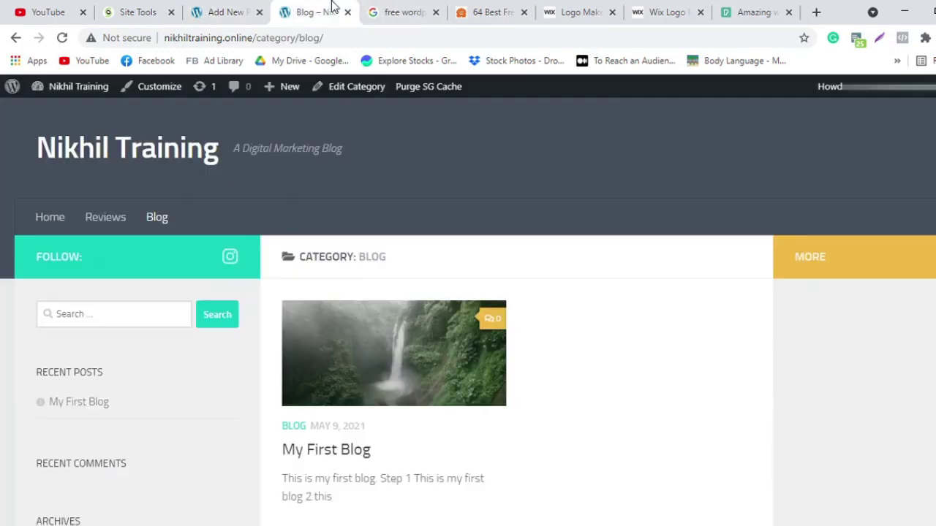
pyautogui.click(122, 164)
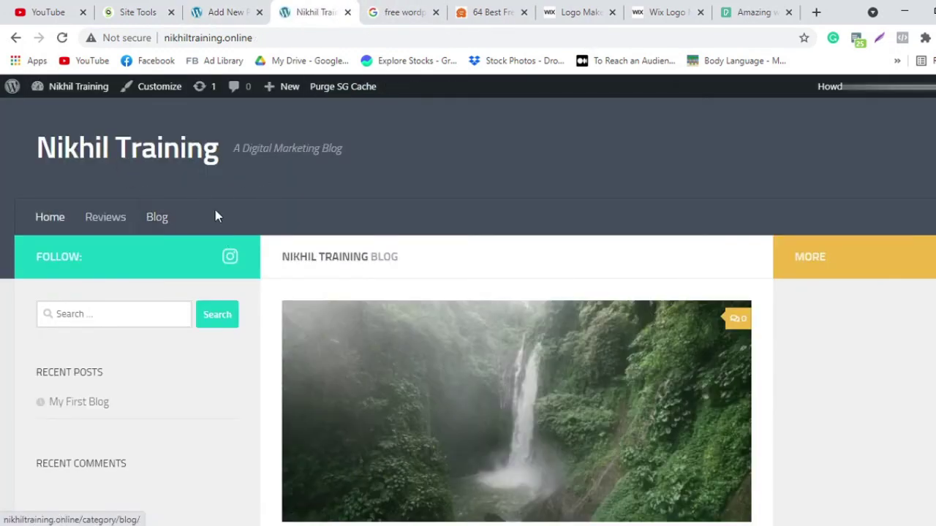
pyautogui.click(223, 12)
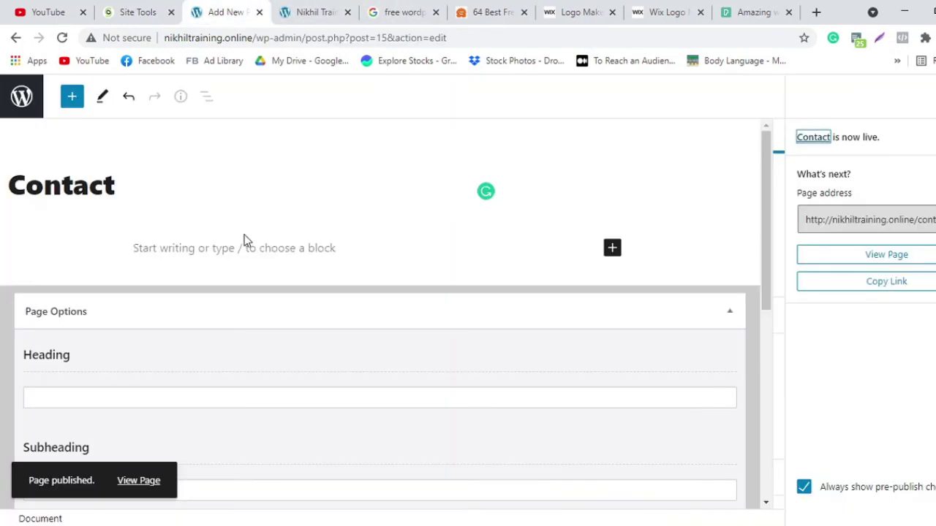
# Step: Search the plugin directory for "contact", and install and activate the Contact Form 7 plugin
pyautogui.click(31, 101)
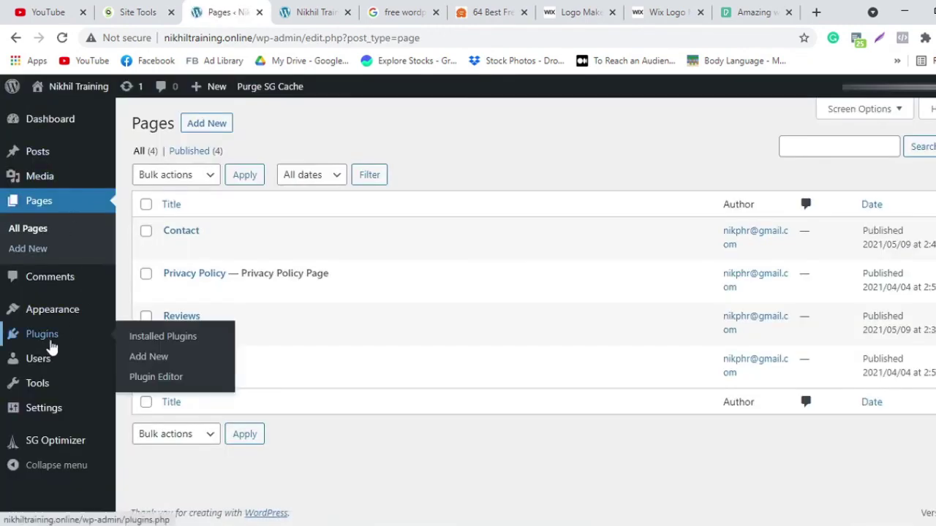
pyautogui.click(50, 334)
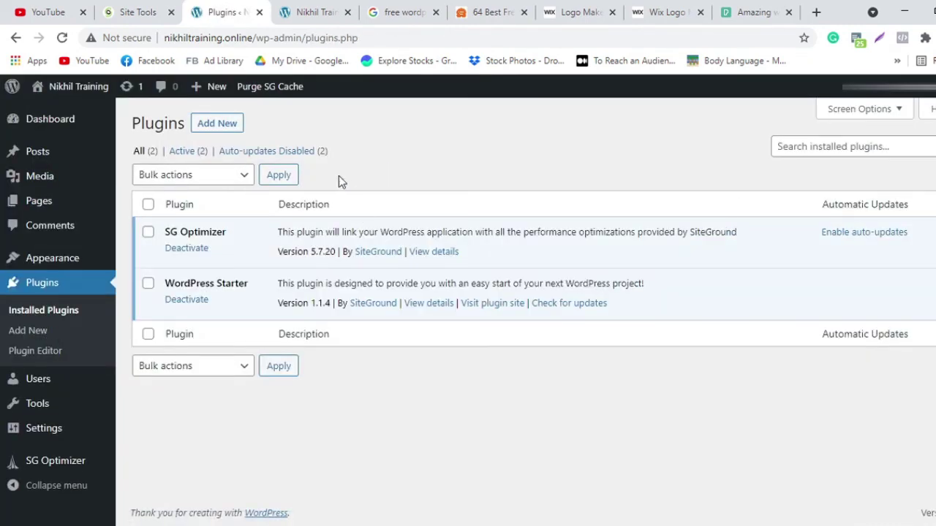
pyautogui.click(226, 127)
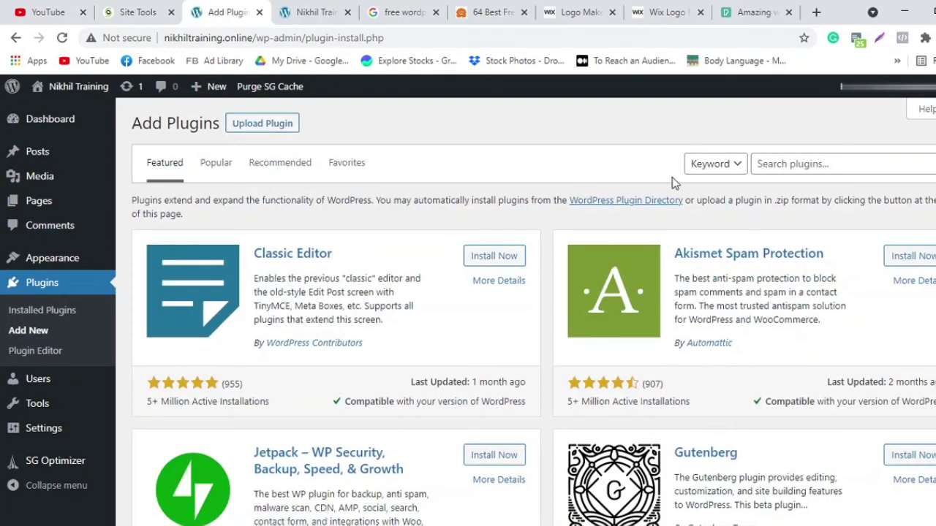
pyautogui.click(783, 155)
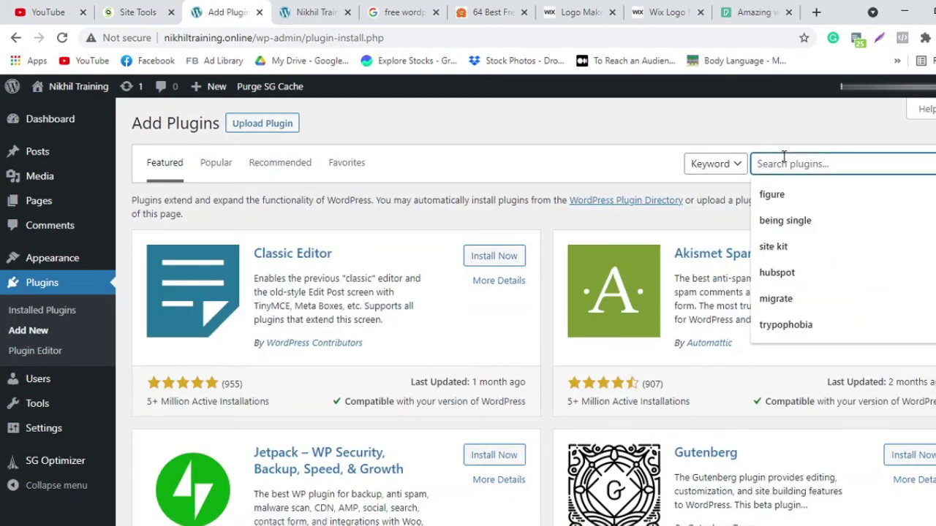
pyautogui.write('contact')
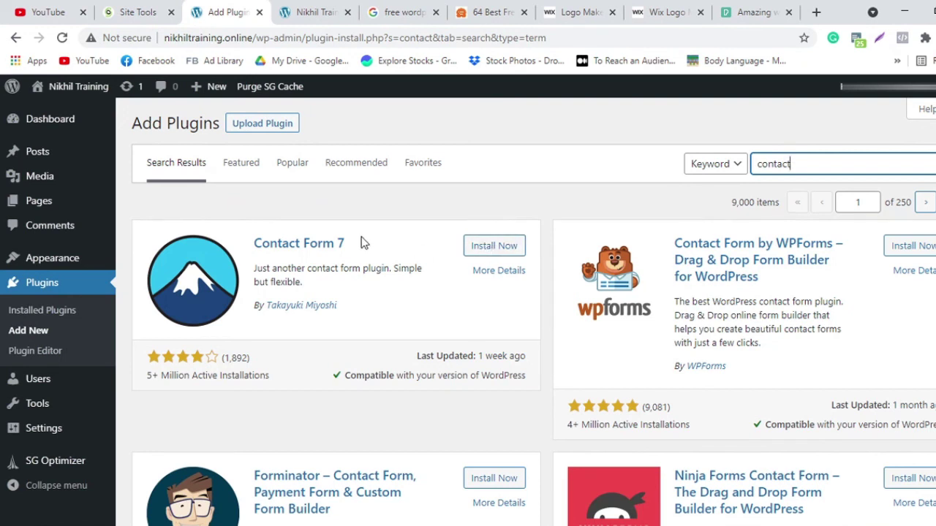
pyautogui.click(483, 248)
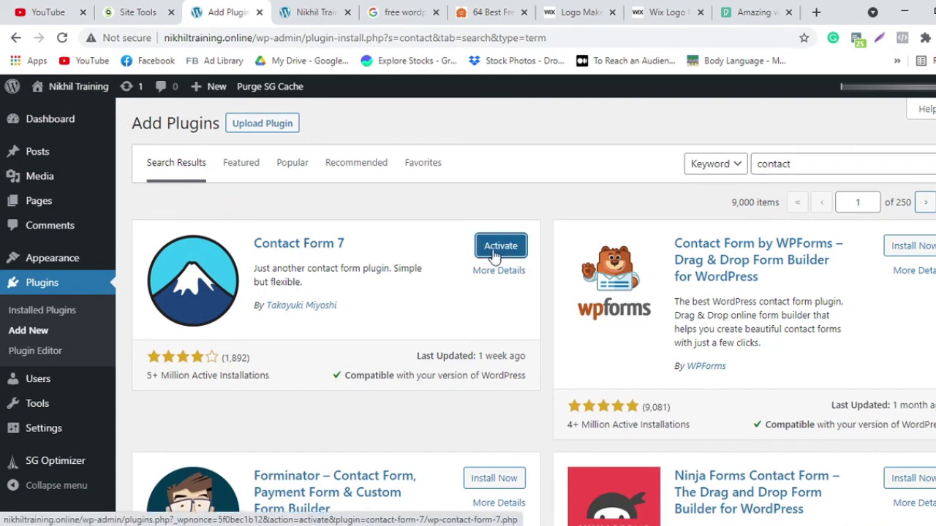
pyautogui.click(496, 254)
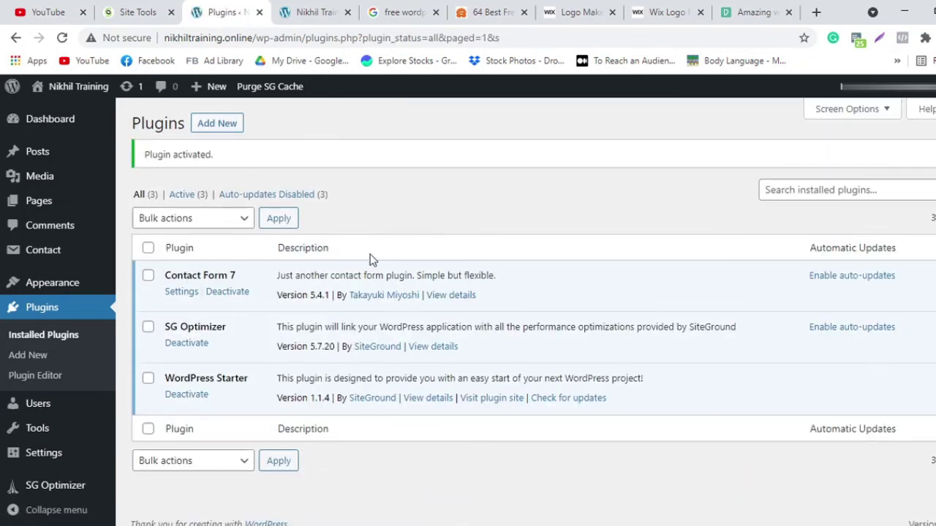
# Step: Open Contact form 1 for editing and examine its shortcode, form template fields and available tag types
pyautogui.click(43, 254)
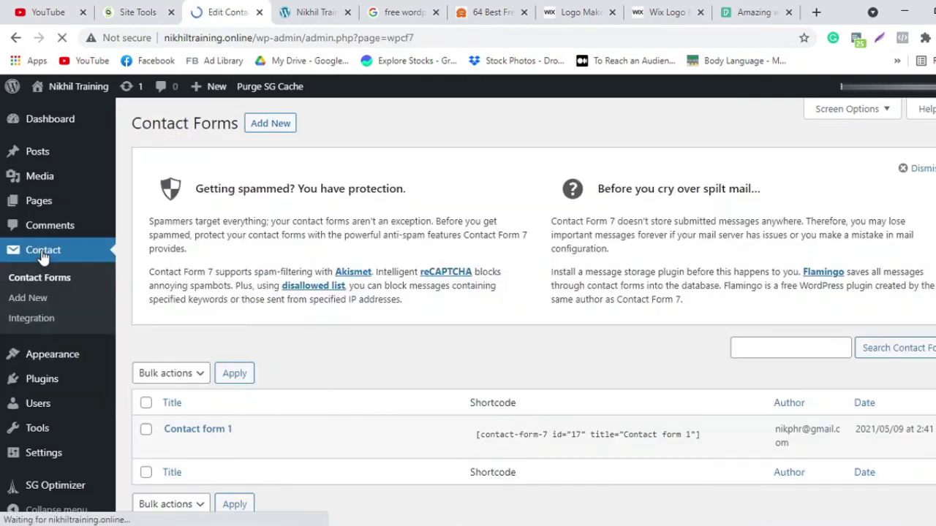
pyautogui.scroll(-1, 431, 335)
pyautogui.moveTo(217, 417)
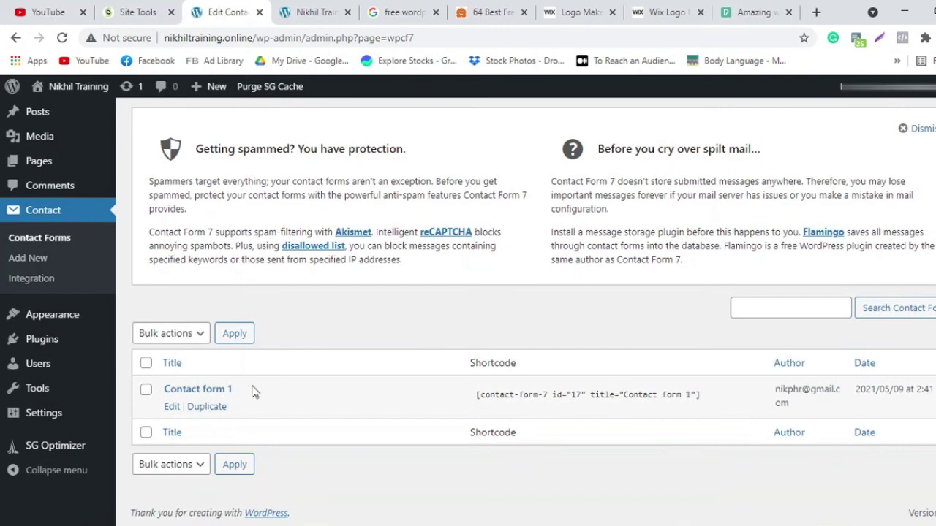
pyautogui.click(176, 408)
pyautogui.scroll(-3, 353, 407)
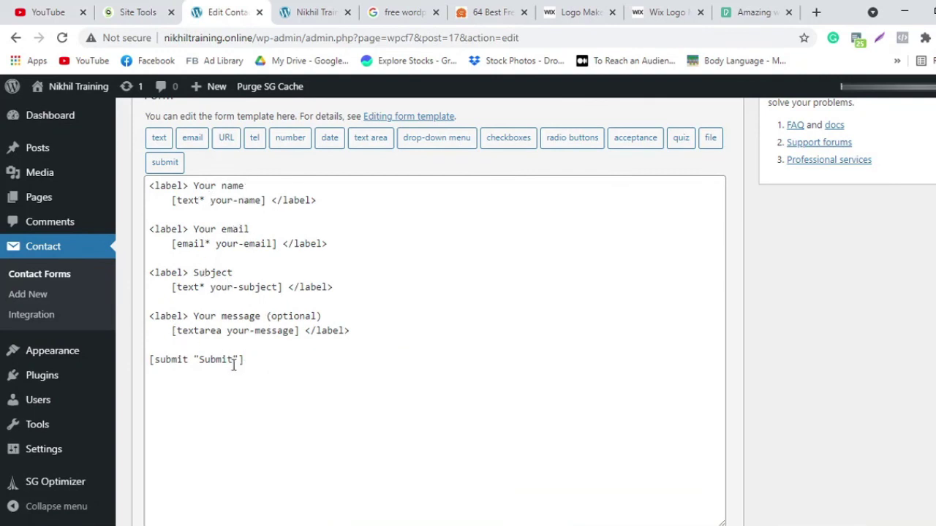
pyautogui.scroll(3, 364, 349)
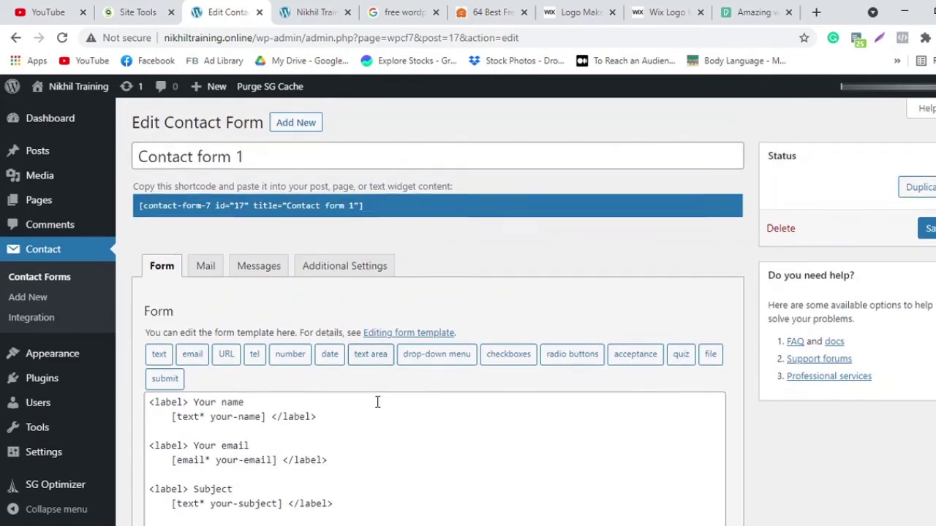
pyautogui.scroll(-2, 270, 283)
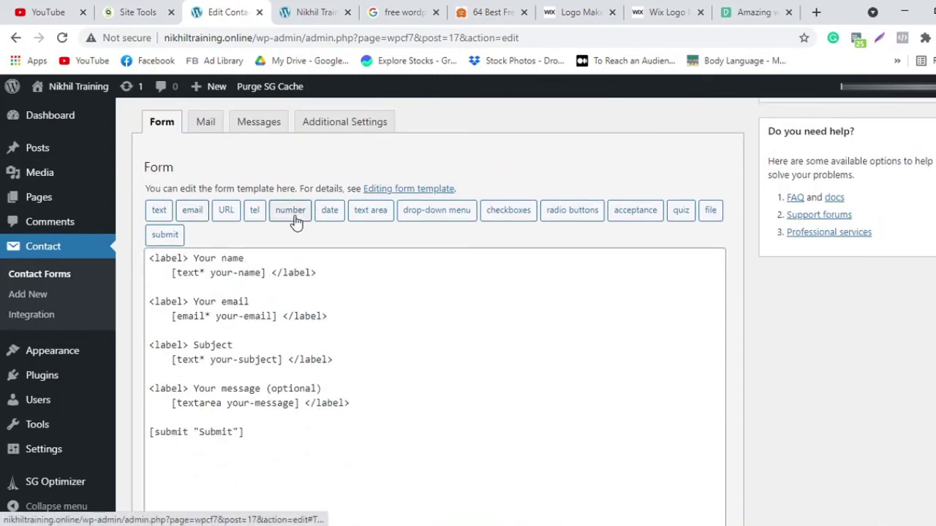
pyautogui.scroll(2, 296, 262)
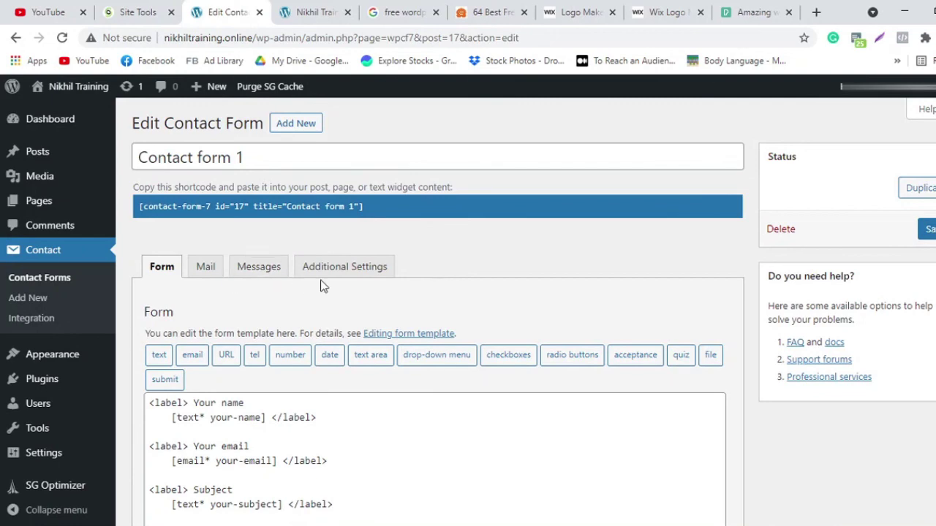
# Step: Copy the shortcode of Contact form 1 from the list of contact forms
pyautogui.click(63, 284)
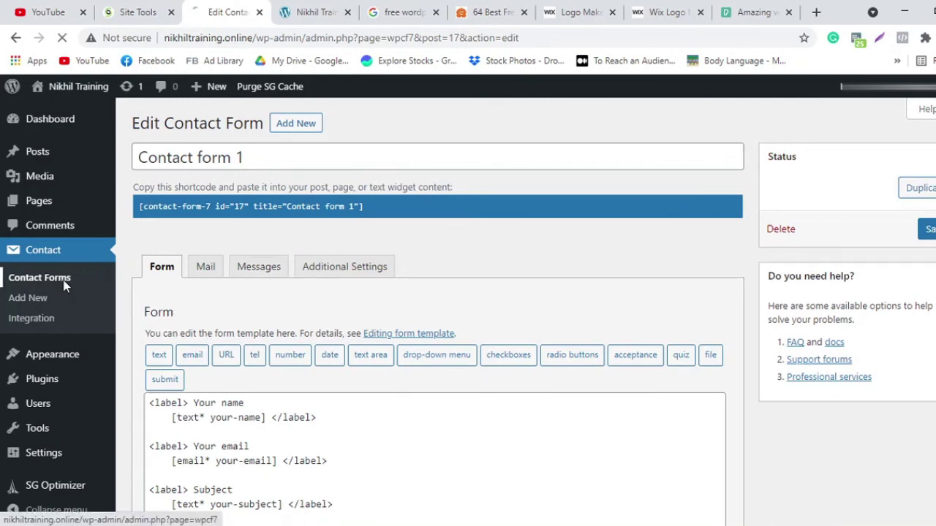
pyautogui.scroll(-1, 279, 358)
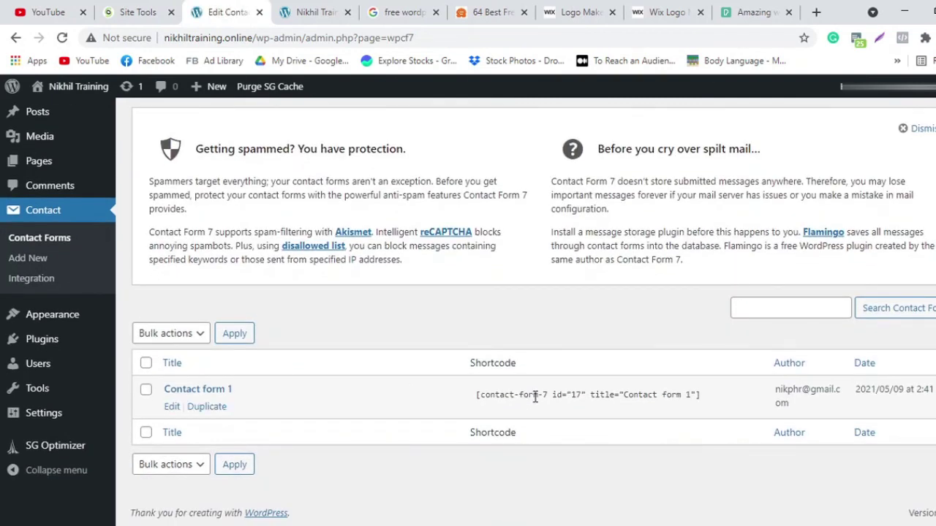
pyautogui.click(535, 397)
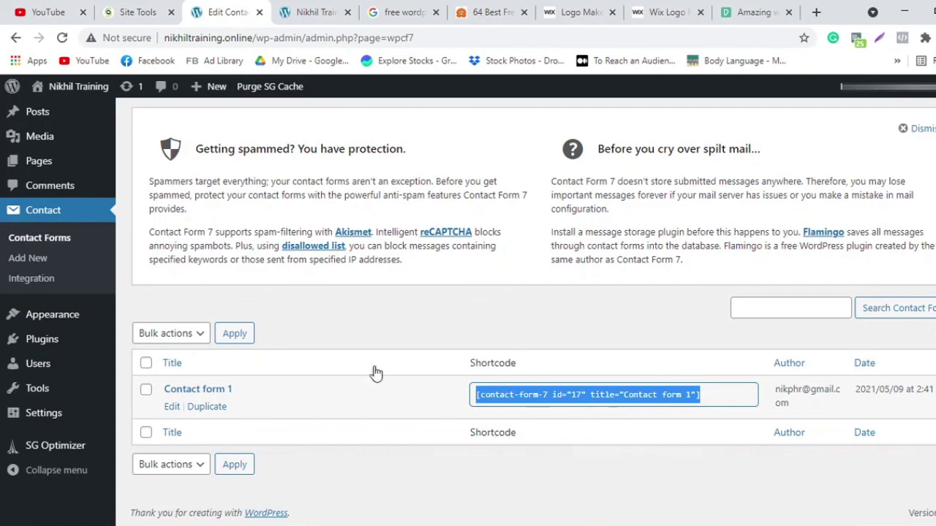
# Step: Paste the Contact form 1 shortcode into the body of the Contact page and update the page
pyautogui.scroll(1, 145, 291)
pyautogui.scroll(-1, 157, 298)
pyautogui.scroll(1, 139, 263)
pyautogui.click(48, 203)
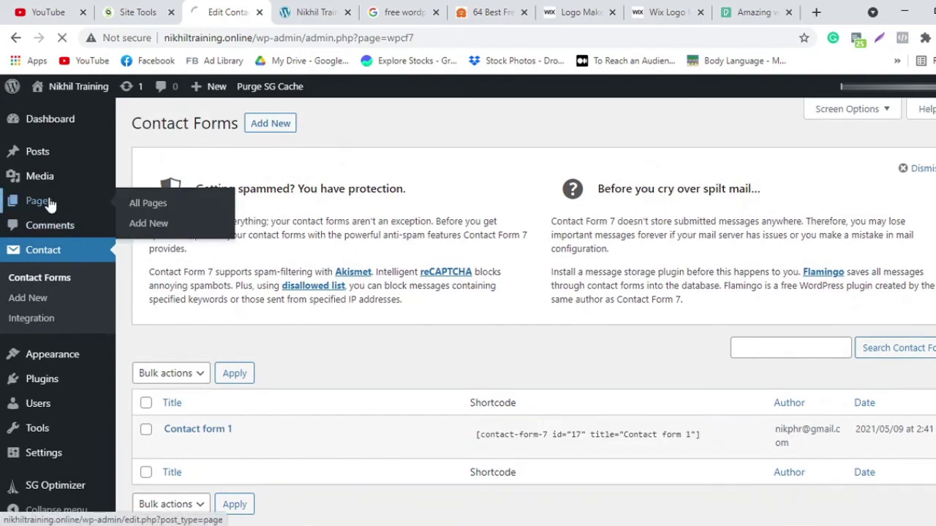
pyautogui.click(185, 234)
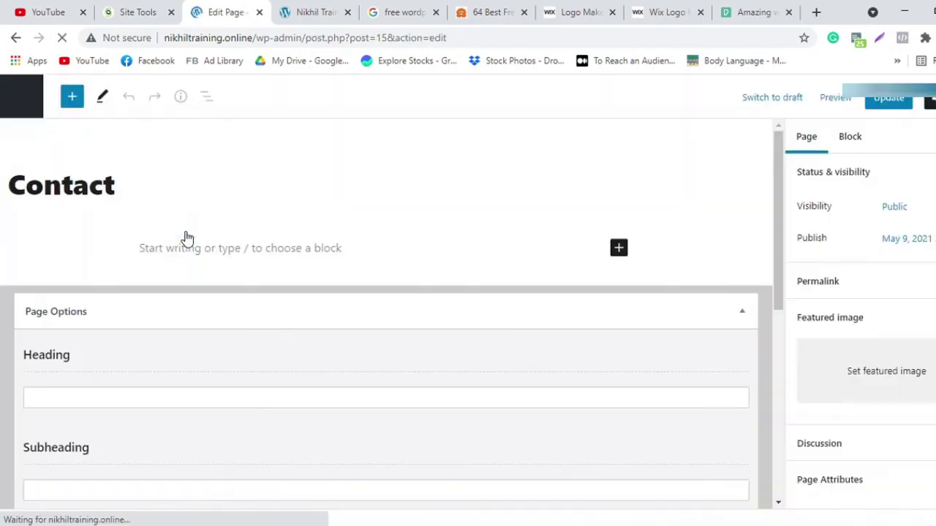
pyautogui.click(219, 252)
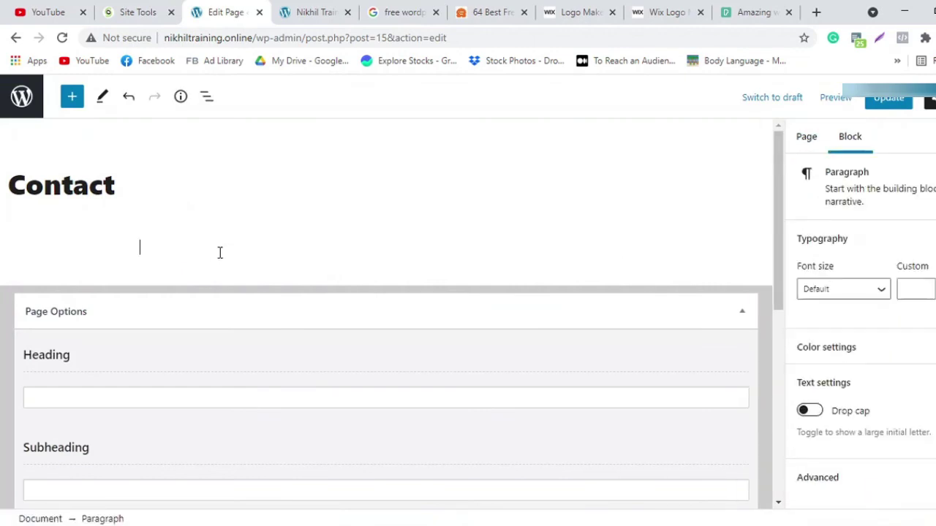
pyautogui.hotkey('ctrl', 'v')
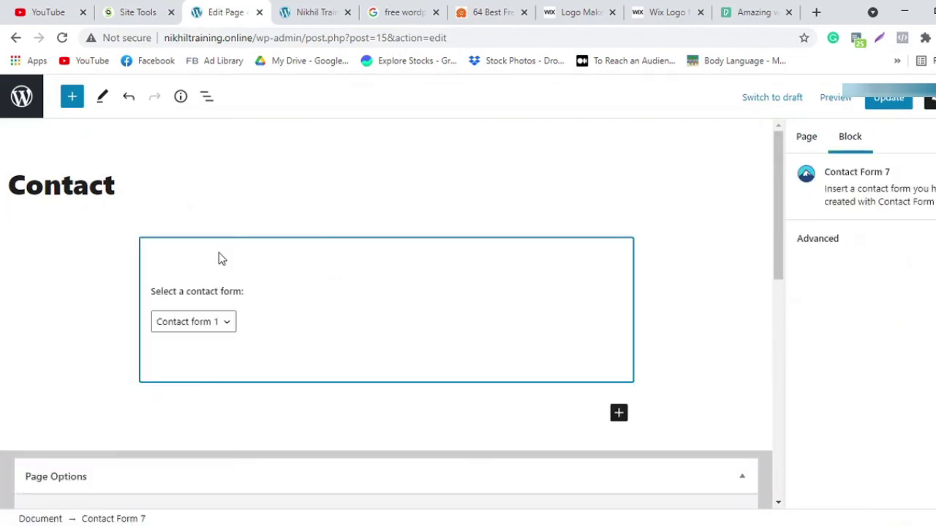
pyautogui.click(884, 103)
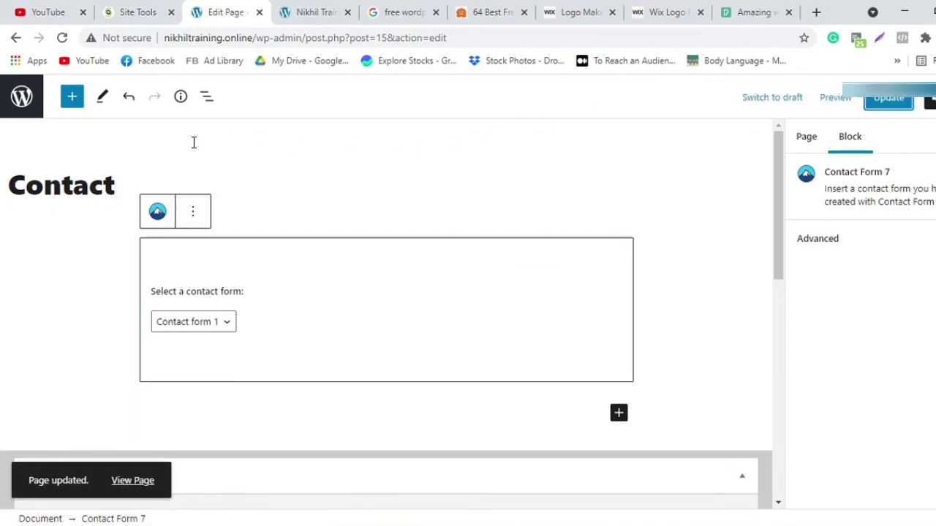
# Step: Reload the live home page to check its header menu for a Contact entry, and return to the Contact page editor
pyautogui.click(305, 12)
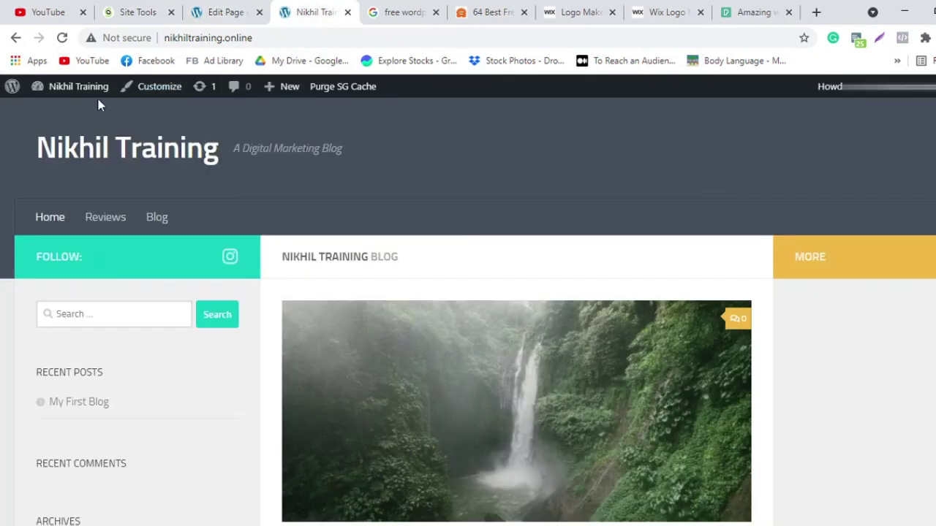
pyautogui.click(63, 40)
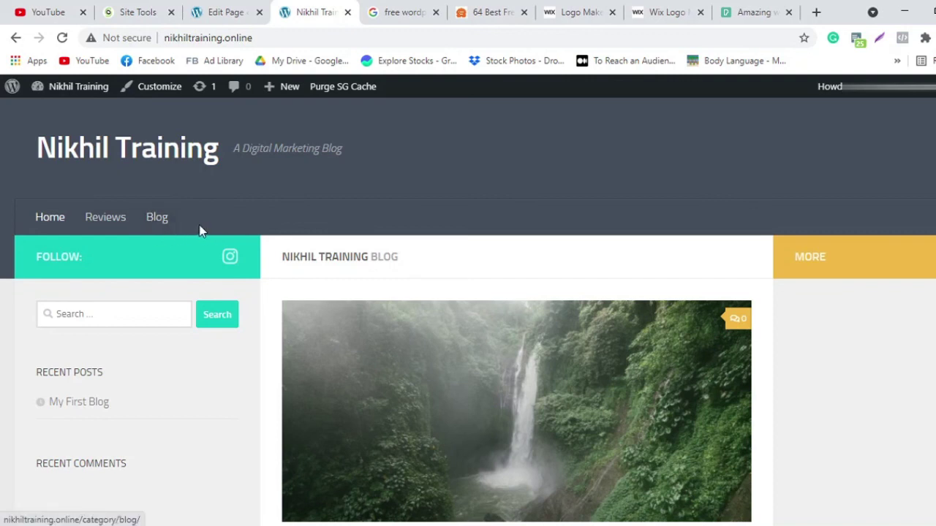
pyautogui.click(225, 12)
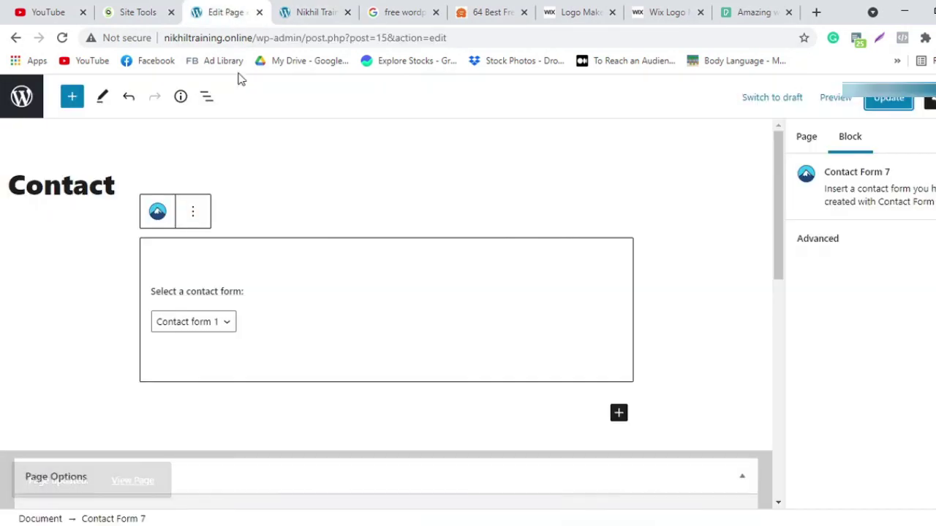
# Step: Add the Contact page to the Primary Menu as its last item and save the menu
pyautogui.click(22, 98)
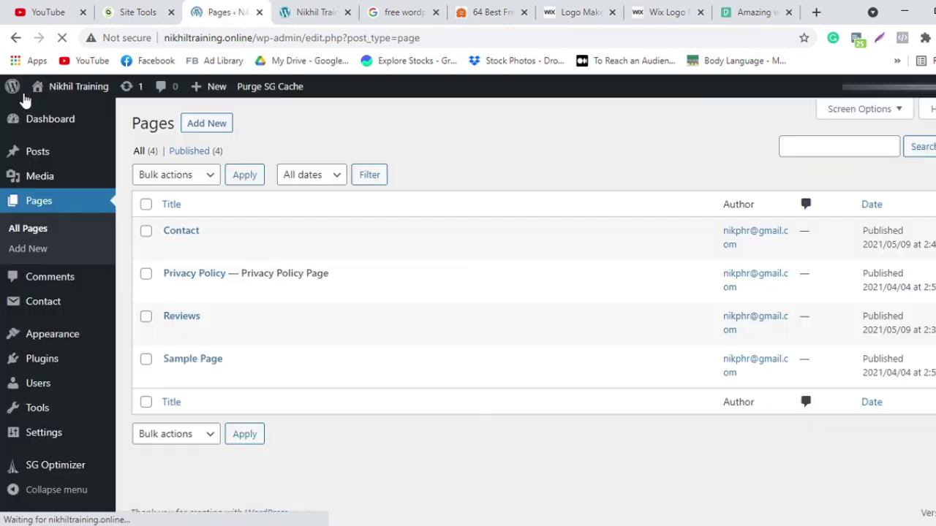
pyautogui.moveTo(71, 337)
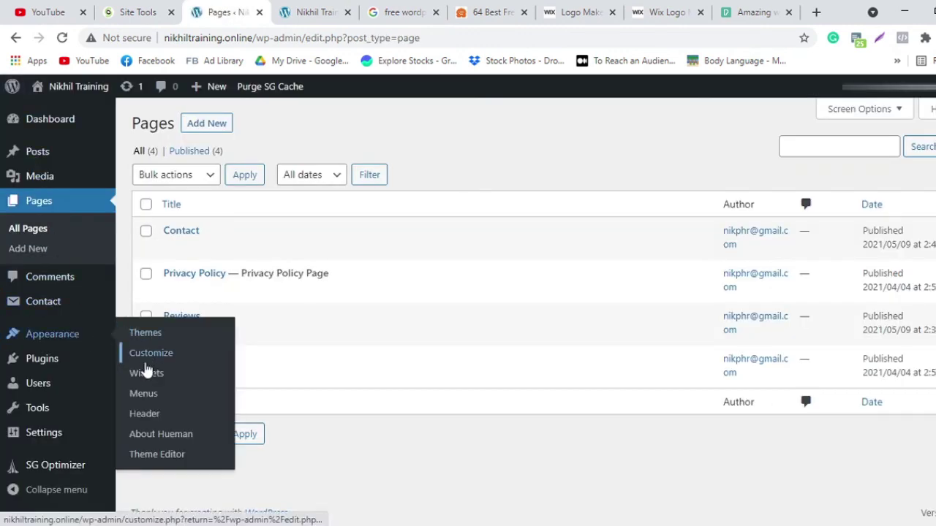
pyautogui.click(142, 394)
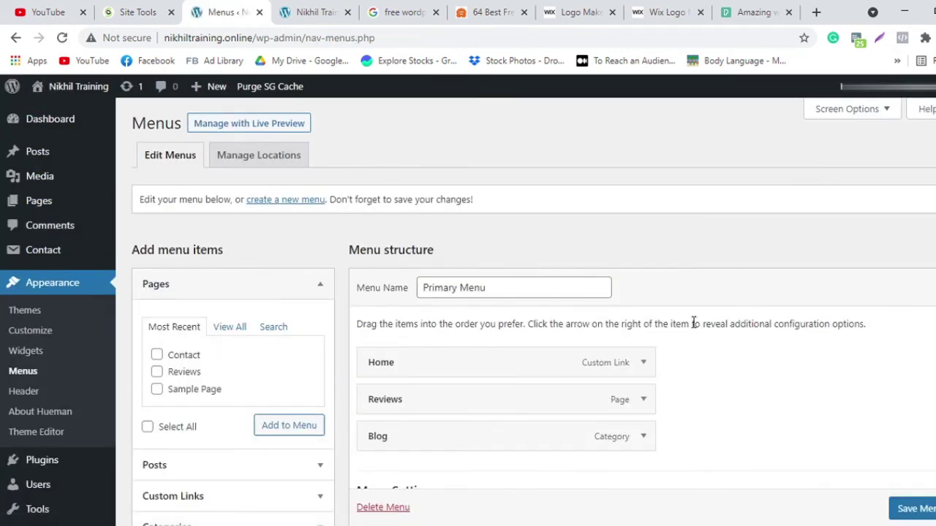
pyautogui.scroll(-2, 721, 333)
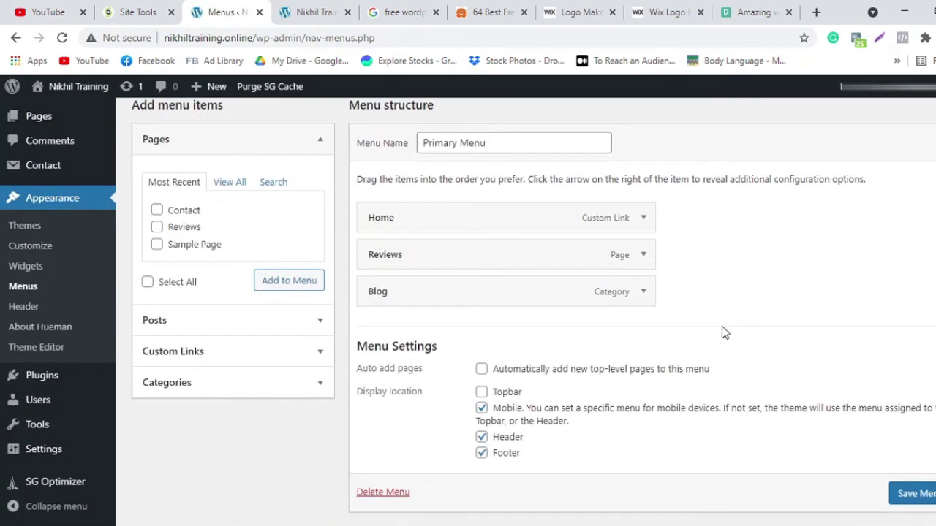
pyautogui.click(156, 209)
pyautogui.click(288, 283)
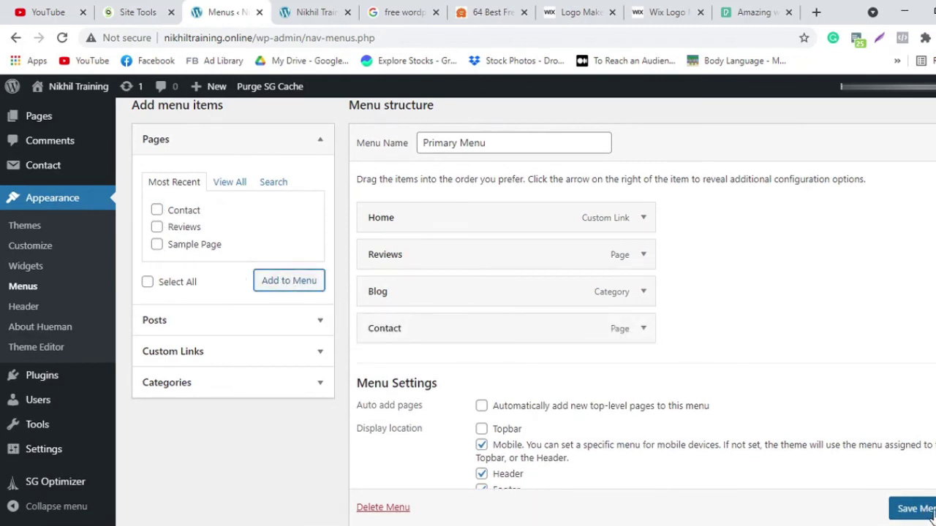
pyautogui.scroll(-1, 923, 505)
pyautogui.click(922, 489)
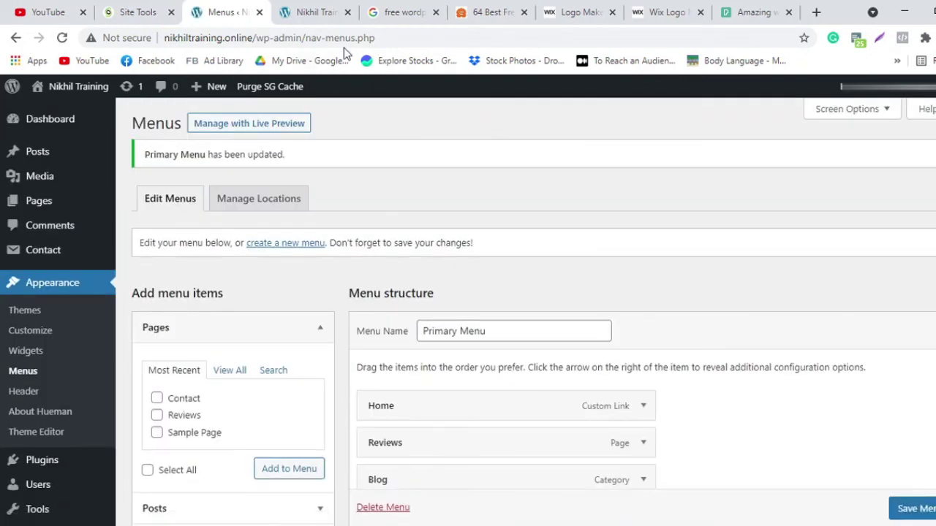
# Step: Reload the live site, open Contact from its header menu, and examine the contact form's fields
pyautogui.click(310, 12)
pyautogui.click(62, 40)
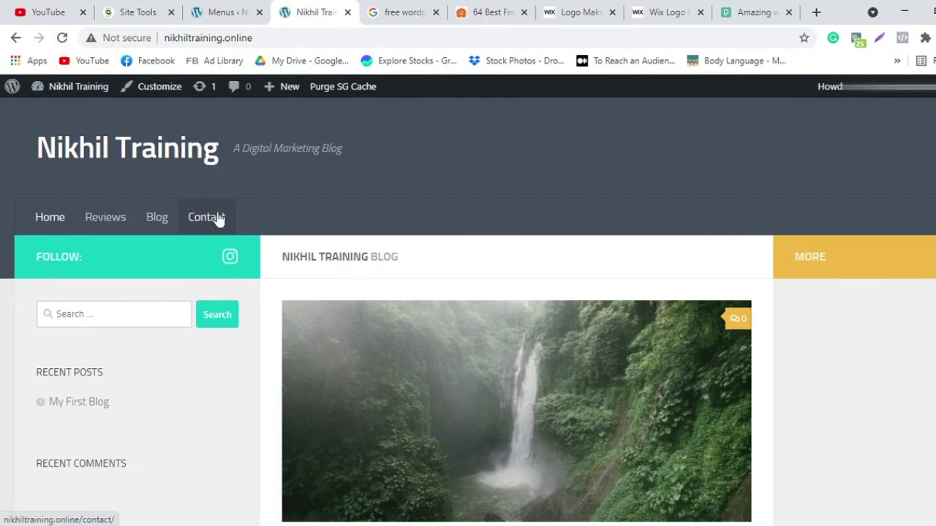
pyautogui.click(212, 218)
pyautogui.scroll(-3, 773, 213)
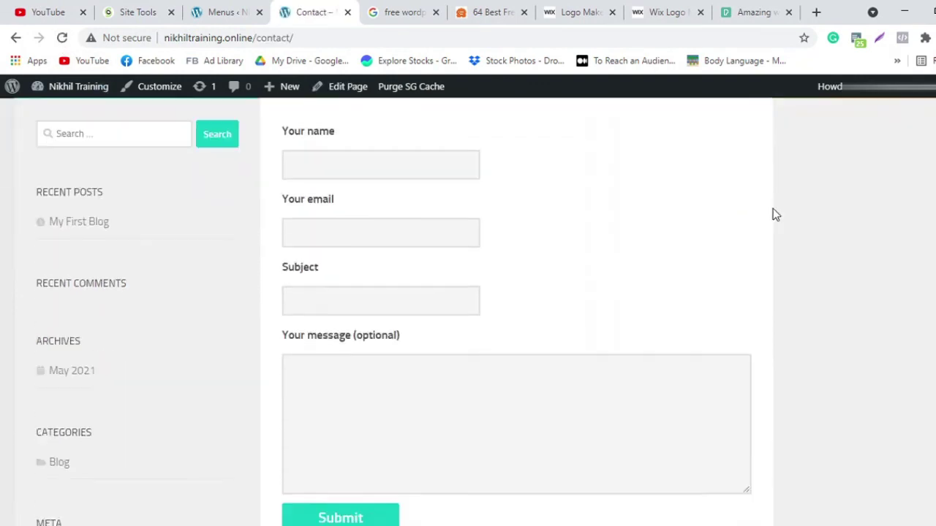
pyautogui.scroll(1, 329, 147)
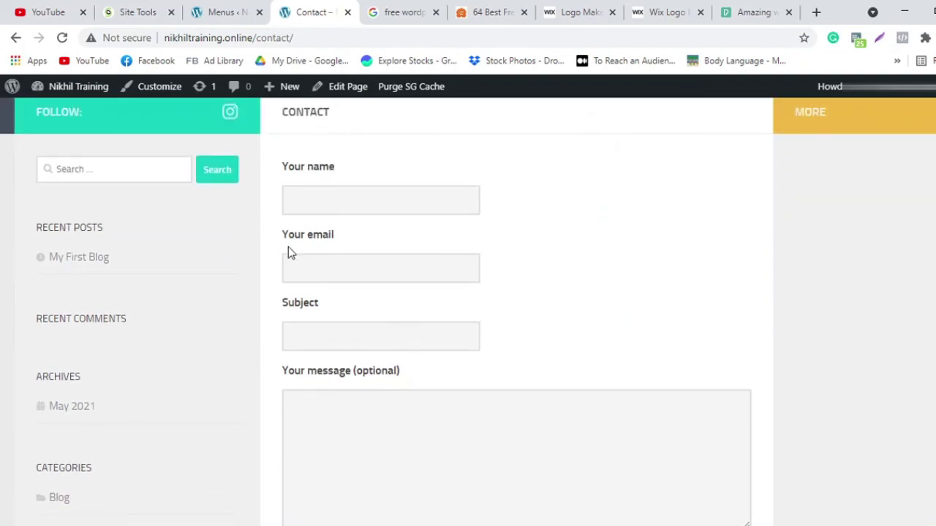
pyautogui.scroll(-2, 358, 306)
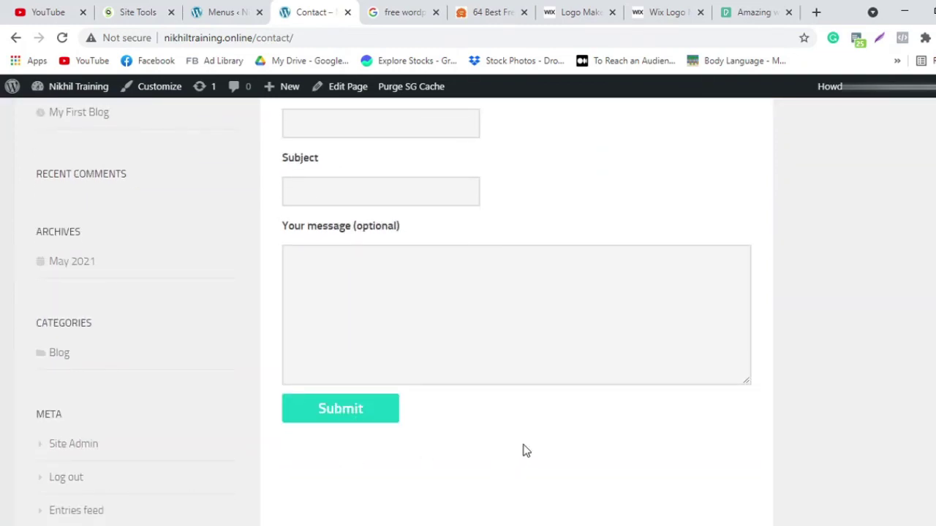
pyautogui.scroll(4, 439, 293)
# Step: Open the WordPress admin dashboard, glance at the live Contact page, and look over the dashboard's sections
pyautogui.click(236, 11)
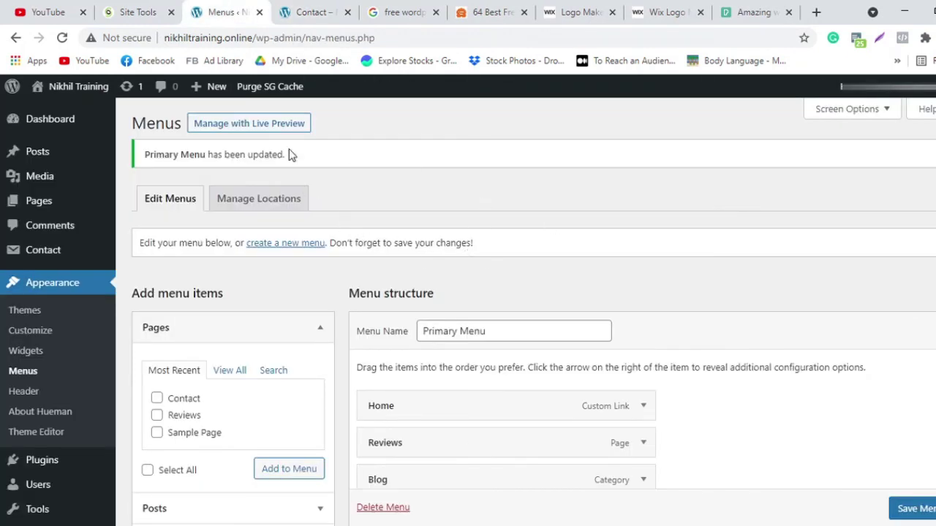
pyautogui.click(55, 123)
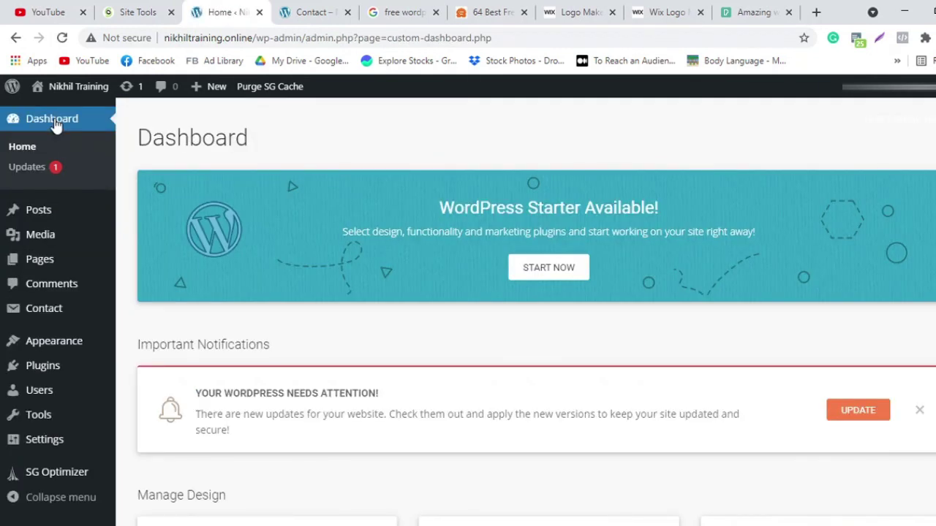
pyautogui.click(310, 15)
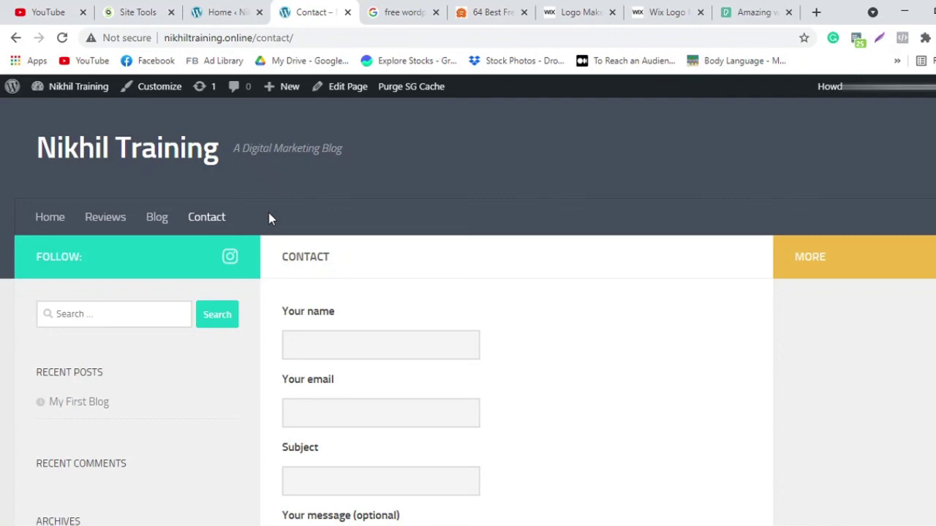
pyautogui.click(234, 12)
pyautogui.scroll(-1, 421, 313)
pyautogui.scroll(-10, 422, 312)
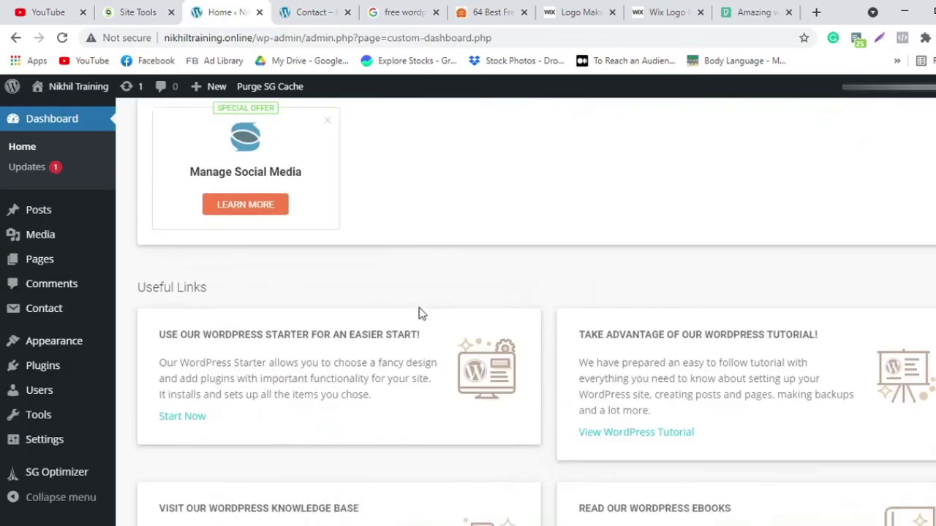
pyautogui.scroll(8, 421, 312)
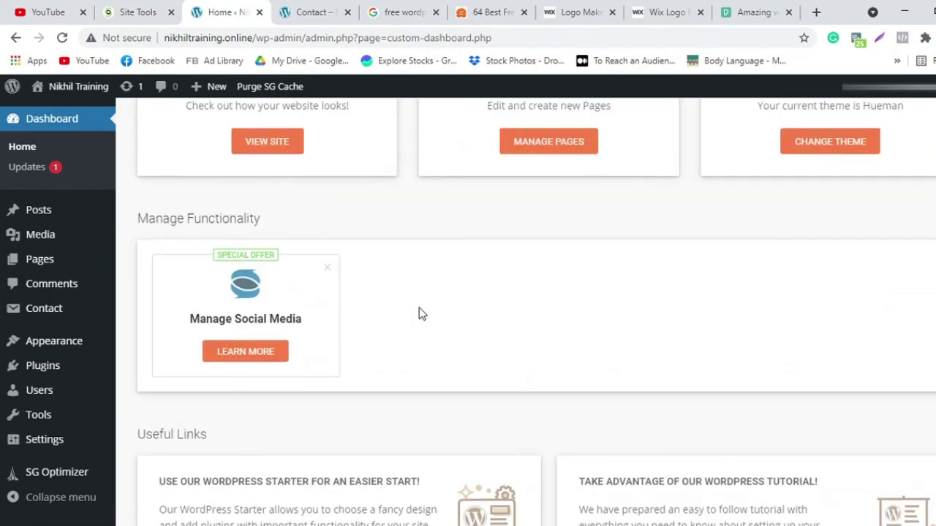
pyautogui.scroll(2, 421, 313)
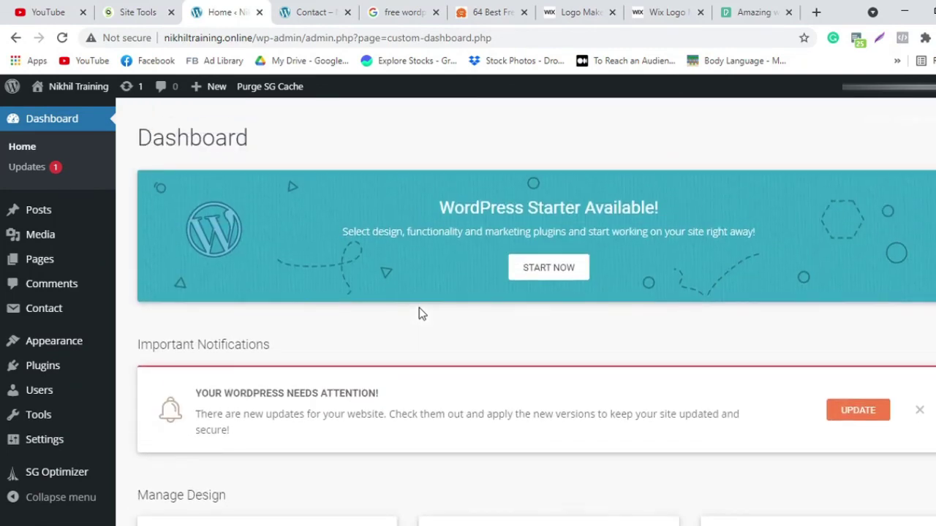